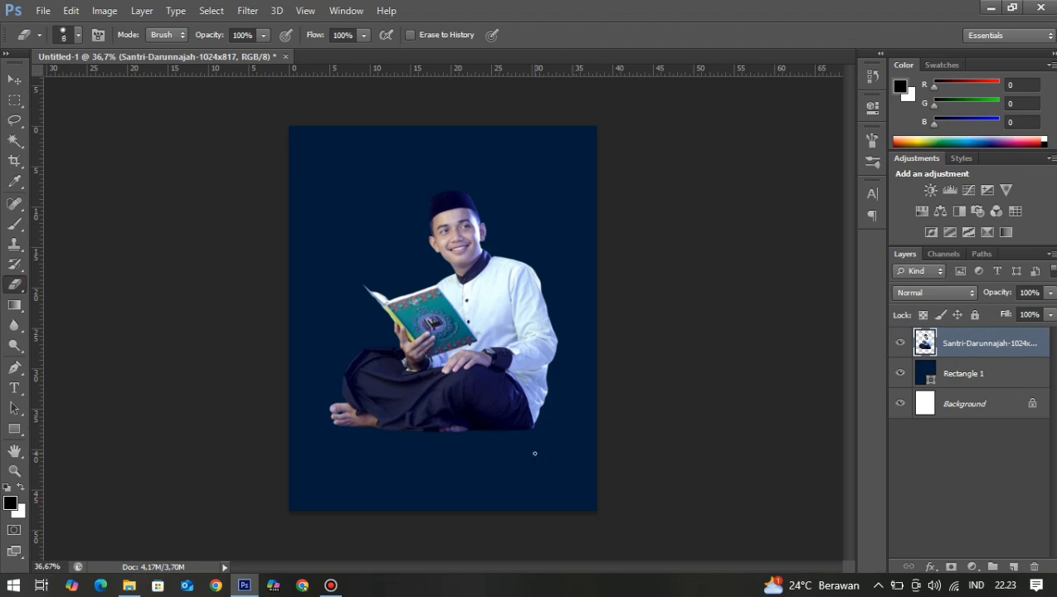
Fade the bottom edge of the seated man's photo into the background with a soft 600 px eraser.
{"action": "key", "text": "bracketright"}
{"action": "key", "text": "bracketright"}
{"action": "key", "text": "bracketright"}
{"action": "key", "text": "bracketright"}
{"action": "key", "text": "bracketright"}
{"action": "key", "text": "bracketright"}
{"action": "key", "text": "bracketright"}
{"action": "key", "text": "bracketright"}
{"action": "key", "text": "bracketright"}
{"action": "key", "text": "bracketright"}
{"action": "key", "text": "bracketright"}
{"action": "key", "text": "bracketright"}
{"action": "key", "text": "bracketright"}
{"action": "key", "text": "bracketleft"}
{"action": "key", "text": "bracketleft"}
{"action": "key", "text": "bracketleft"}
{"action": "right_click", "coordinate": [565, 448]}
{"action": "left_click", "coordinate": [696, 479]}
{"action": "left_click", "coordinate": [408, 498]}
{"action": "mouse_move", "coordinate": [277, 473]}
{"action": "left_mouse_down"}
{"action": "mouse_move", "coordinate": [598, 482]}
{"action": "mouse_move", "coordinate": [282, 471]}
{"action": "mouse_move", "coordinate": [585, 465]}
{"action": "mouse_move", "coordinate": [155, 479]}
{"action": "left_mouse_up"}
{"action": "key", "text": "bracketright"}
{"action": "key", "text": "bracketright"}
{"action": "mouse_move", "coordinate": [321, 477]}
{"action": "left_mouse_down"}
{"action": "mouse_move", "coordinate": [637, 500]}
{"action": "mouse_move", "coordinate": [606, 493]}
{"action": "mouse_move", "coordinate": [670, 478]}
{"action": "left_mouse_up"}
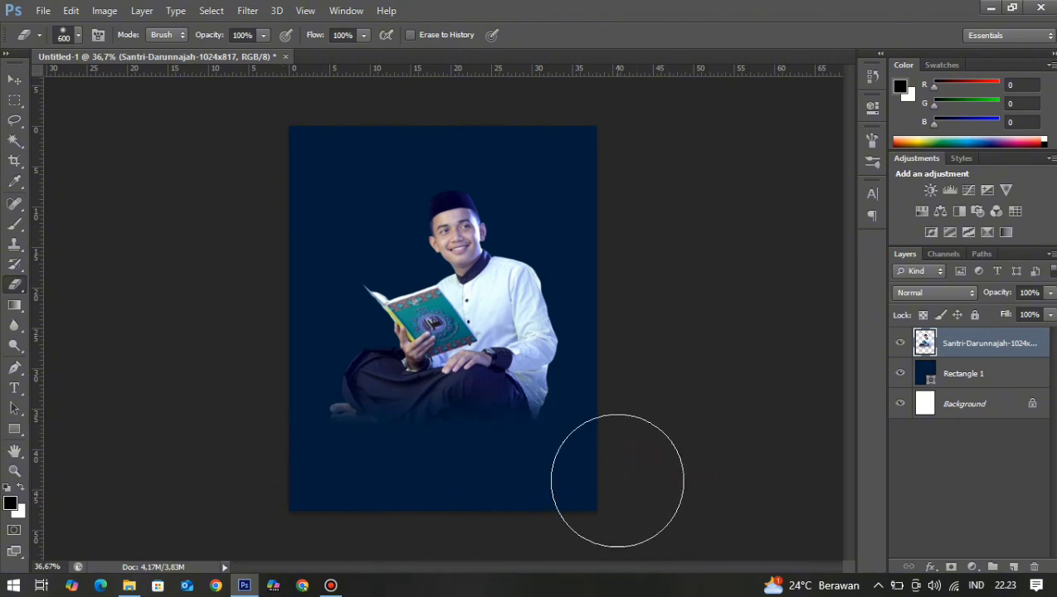
Move the man's photo slightly upward on the page.
{"action": "key", "text": "v"}
{"action": "left_click", "coordinate": [664, 459]}
{"action": "left_click_drag", "start_coordinate": [491, 348], "coordinate": [509, 336]}
Add a text layer reading PPDB beside the man's head and colour it white.
{"action": "key", "text": "t"}
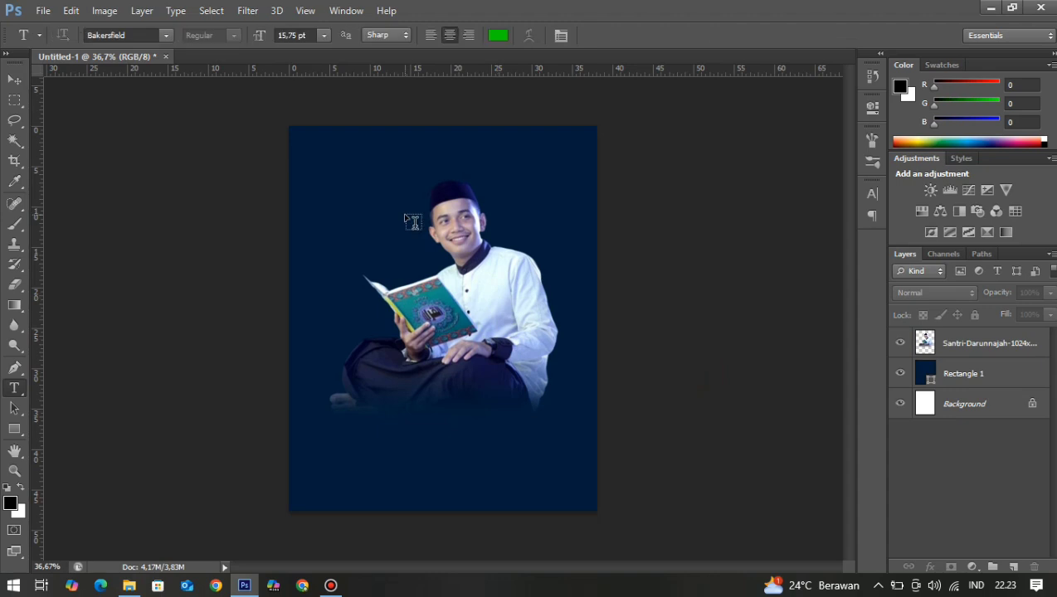
{"action": "left_click", "coordinate": [399, 217]}
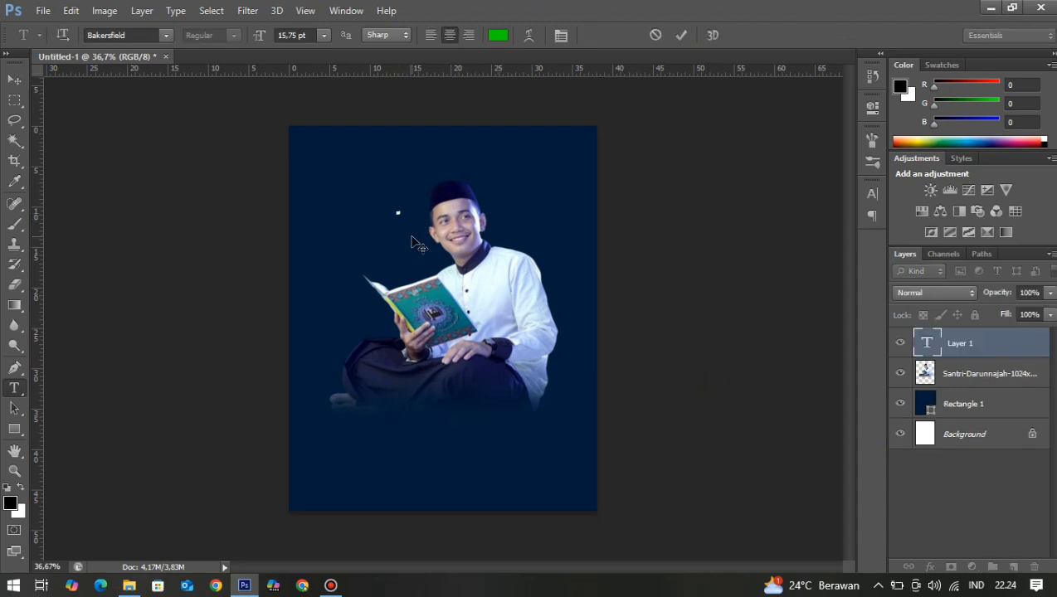
{"action": "left_click", "coordinate": [496, 38]}
{"action": "left_click", "coordinate": [651, 242]}
{"action": "left_click", "coordinate": [1012, 234]}
{"action": "key", "text": "ctrl+Return"}
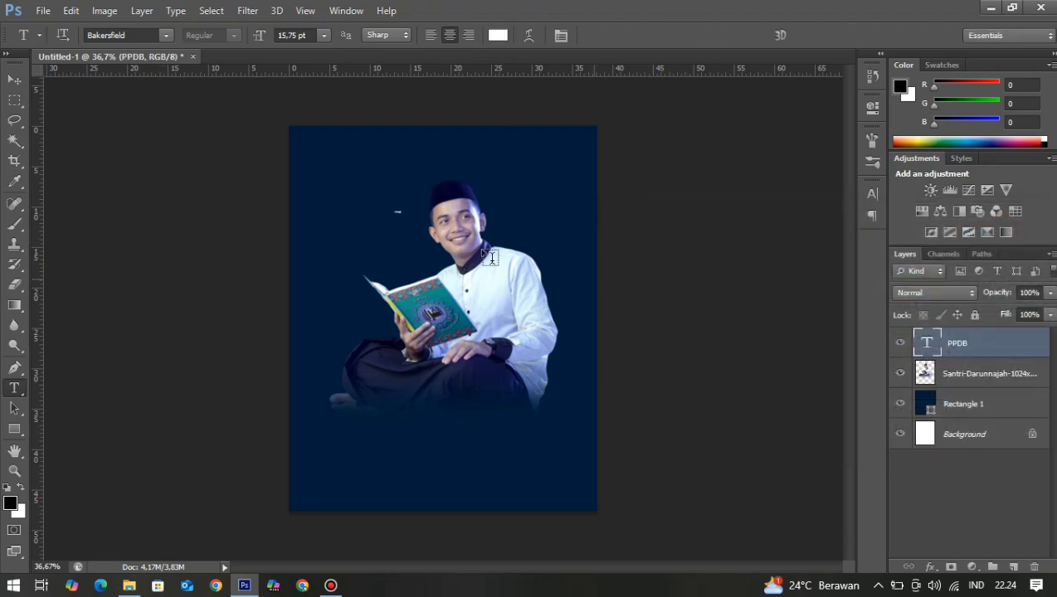
Scale the PPDB text up to about 4352% and centre it horizontally on the canvas.
{"action": "key", "text": "ctrl+t"}
{"action": "left_click_drag", "start_coordinate": [429, 238], "coordinate": [532, 332]}
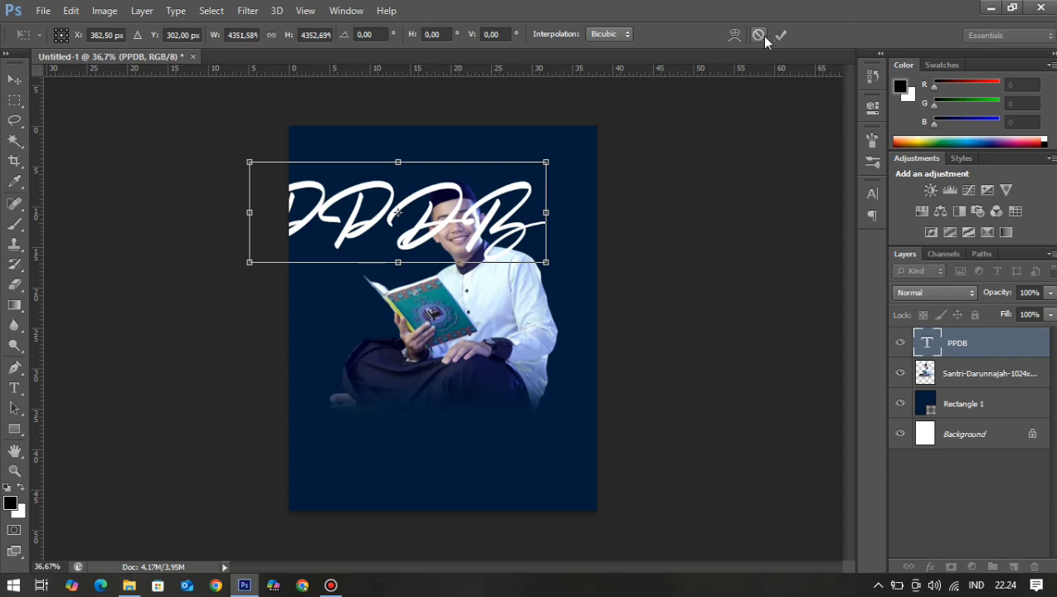
{"action": "left_click", "coordinate": [781, 34]}
{"action": "key", "text": "ctrl+a"}
{"action": "key", "text": "v"}
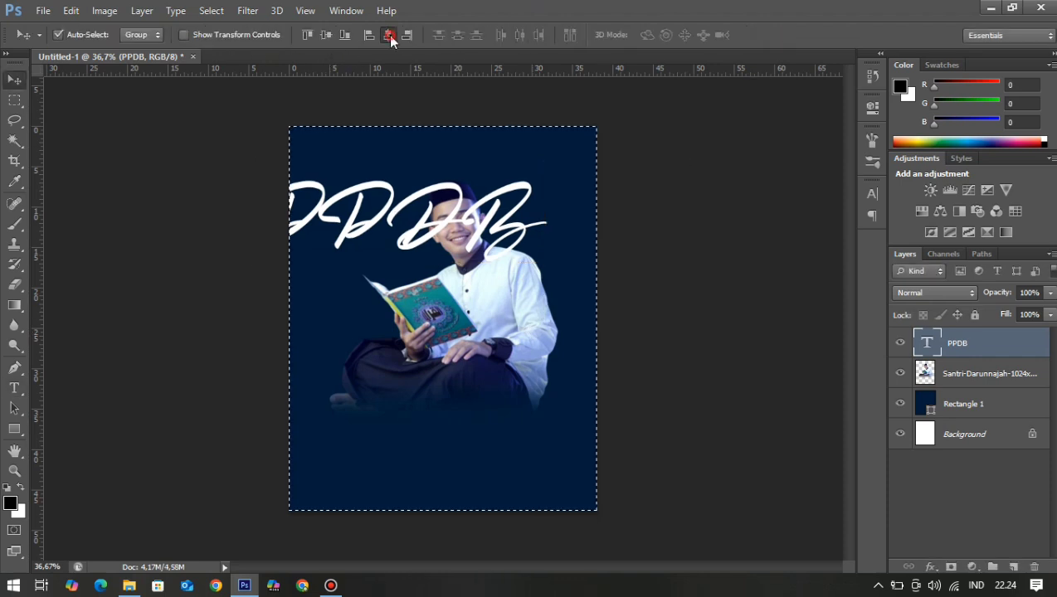
{"action": "left_click", "coordinate": [388, 34]}
{"action": "key", "text": "ctrl+d"}
Change the PPDB text's font to Poppins in a bold weight.
{"action": "key", "text": "t"}
{"action": "left_click", "coordinate": [112, 39]}
{"action": "left_click", "coordinate": [112, 36]}
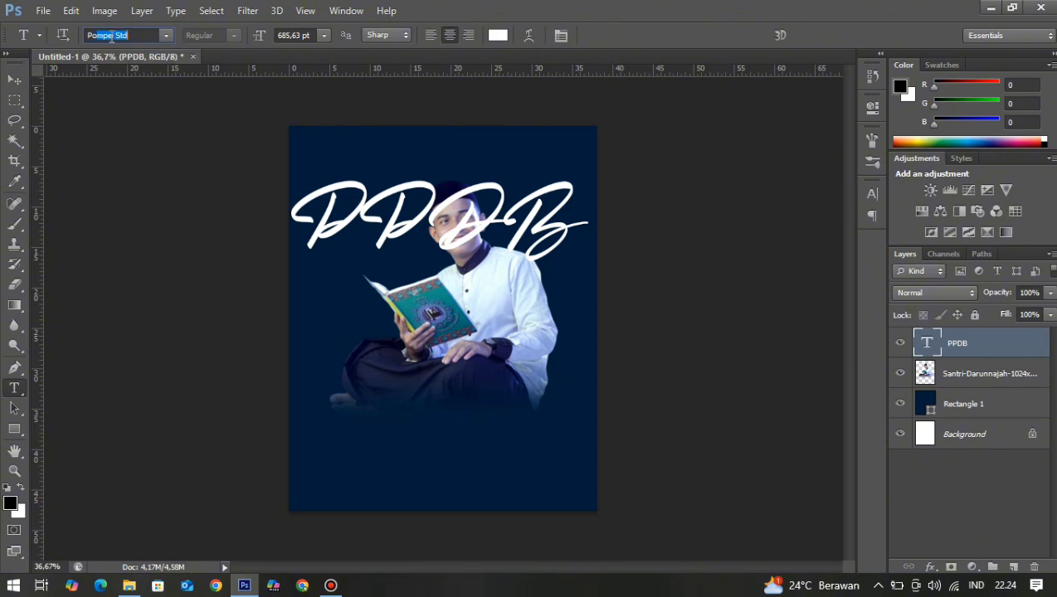
{"action": "key", "text": "Return"}
{"action": "key", "text": "v"}
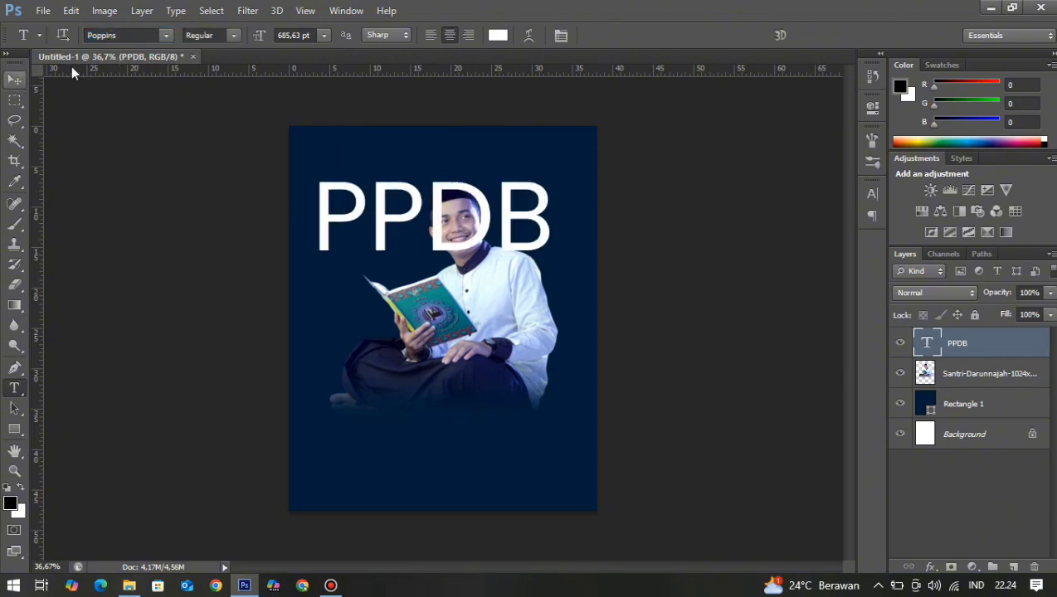
{"action": "left_click", "coordinate": [233, 35]}
{"action": "left_click", "coordinate": [204, 115]}
{"action": "key", "text": "v"}
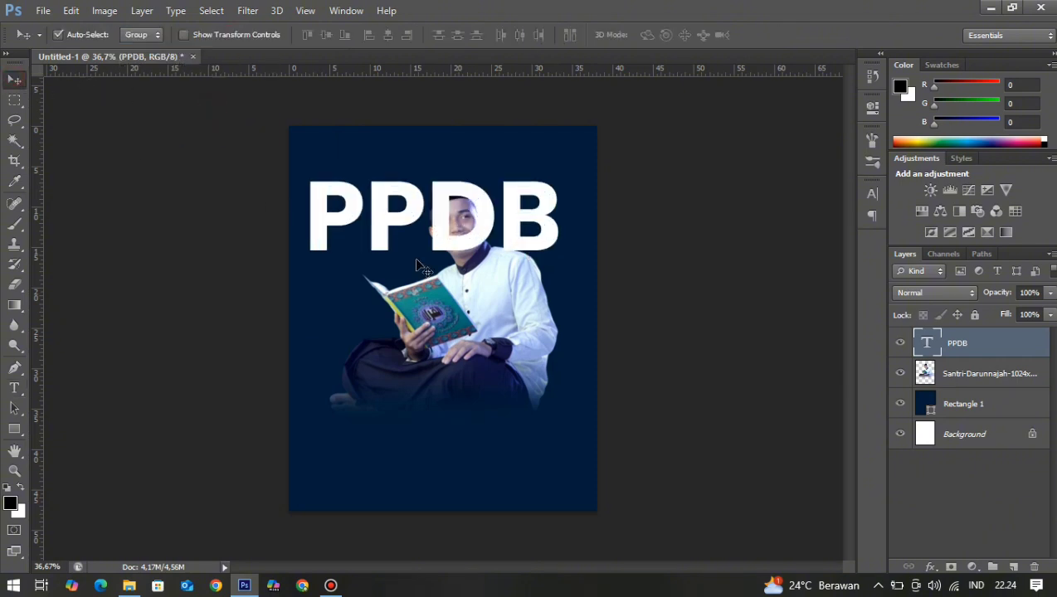
Reduce the PPDB layer's fill to 0% and give it a white (ffffff) stroke.
{"action": "scroll", "coordinate": [508, 249], "scroll_direction": "up", "scroll_amount": 2}
{"action": "scroll", "coordinate": [604, 239], "scroll_direction": "down", "scroll_amount": 1}
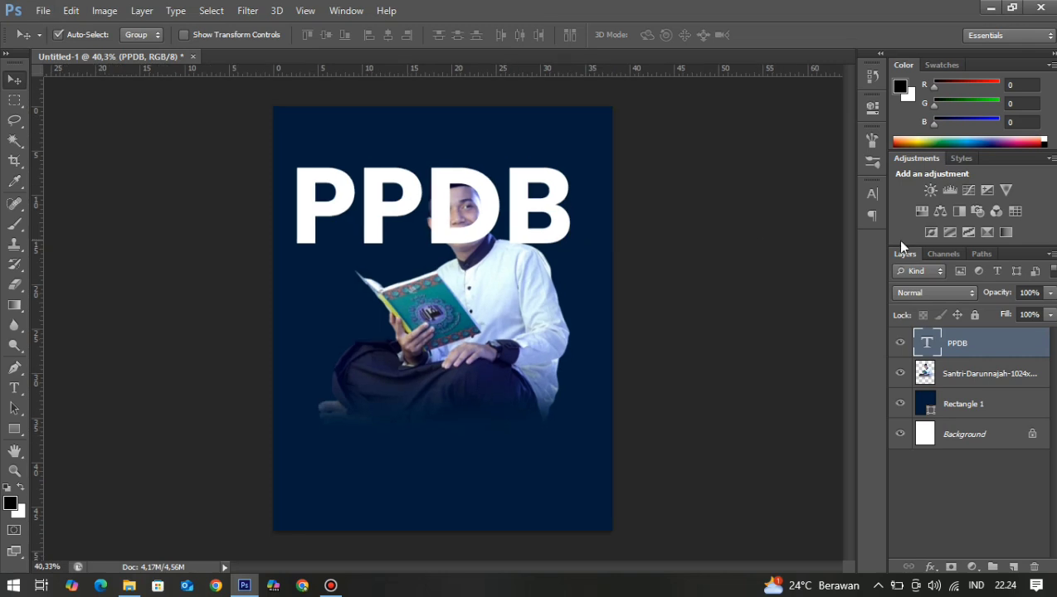
{"action": "left_click_drag", "start_coordinate": [1003, 317], "coordinate": [738, 333]}
{"action": "left_click", "coordinate": [930, 567]}
{"action": "left_click", "coordinate": [950, 424]}
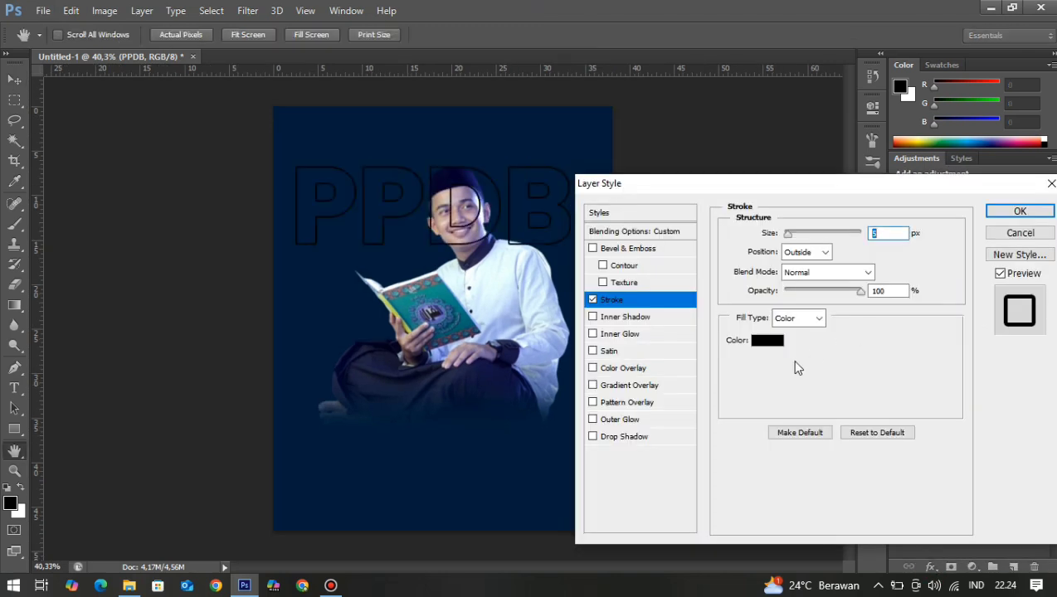
{"action": "left_click", "coordinate": [767, 340]}
{"action": "left_click", "coordinate": [650, 246]}
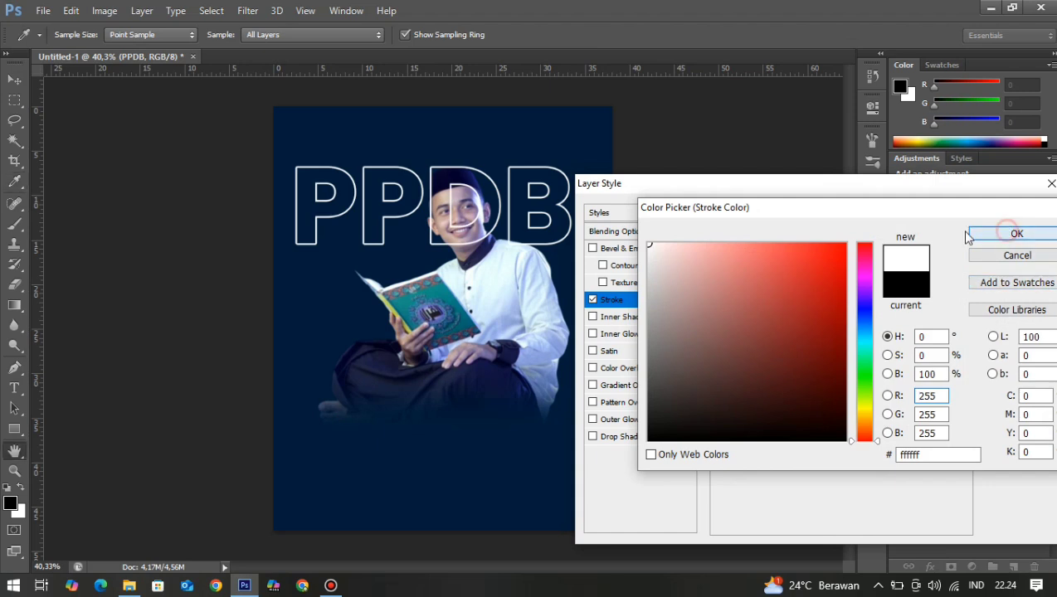
{"action": "left_click", "coordinate": [1014, 232]}
Set the PPDB stroke's position to Inside with a size of 6 px and apply the layer style.
{"action": "left_click", "coordinate": [805, 252]}
{"action": "left_click", "coordinate": [797, 264]}
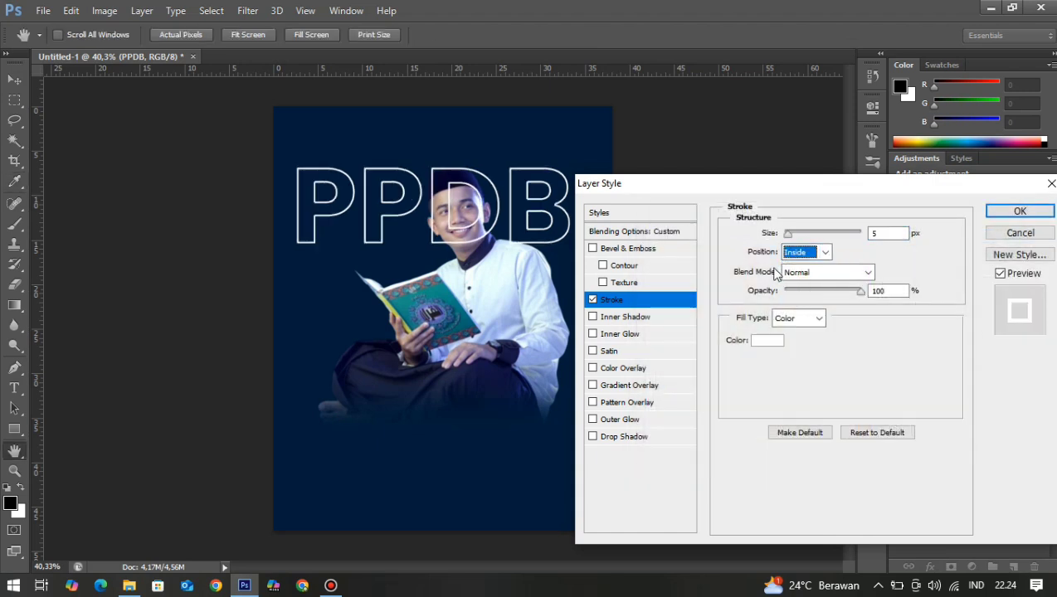
{"action": "double_click", "coordinate": [881, 234]}
{"action": "type", "text": "7"}
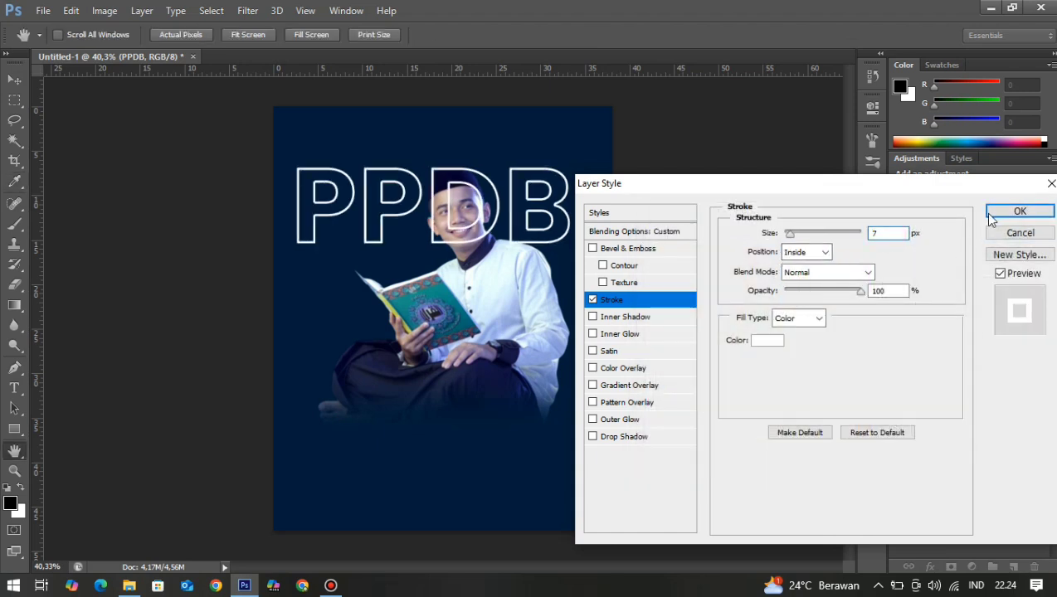
{"action": "type", "text": "v"}
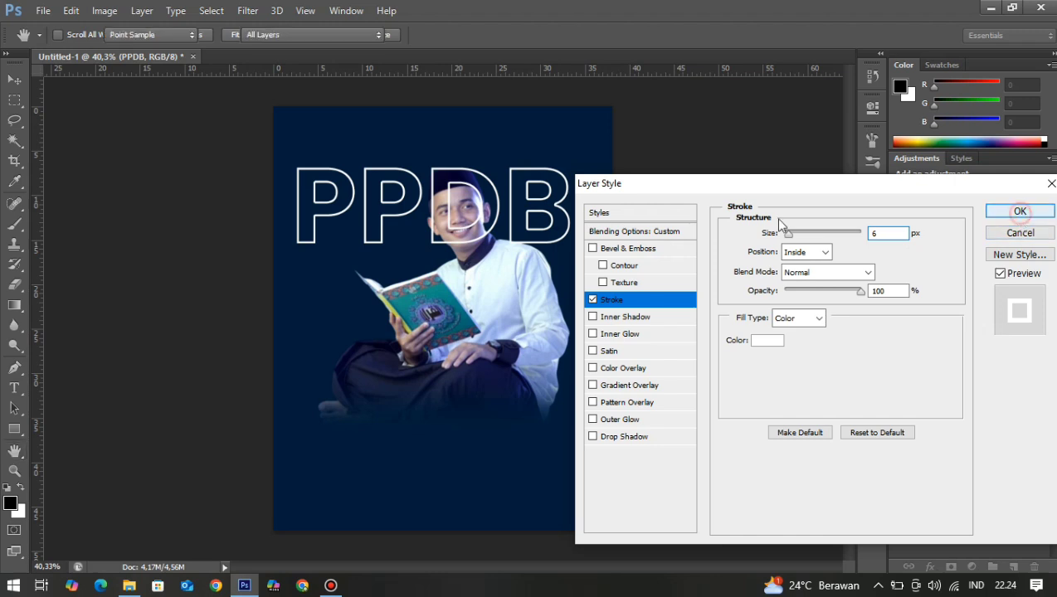
{"action": "left_click", "coordinate": [1020, 210]}
Place the PPDB layer behind the man's photo and skew the letters to slant rightward.
{"action": "left_click_drag", "start_coordinate": [1000, 344], "coordinate": [963, 407]}
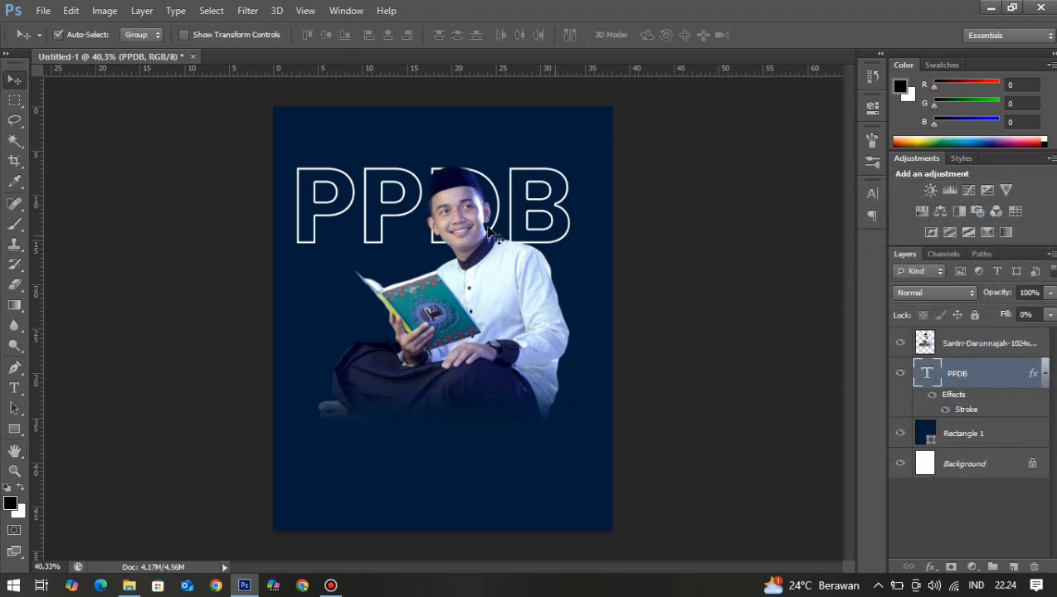
{"action": "key", "text": "ctrl+t"}
{"action": "left_click_drag", "start_coordinate": [437, 153], "coordinate": [448, 156]}
{"action": "left_click", "coordinate": [781, 34]}
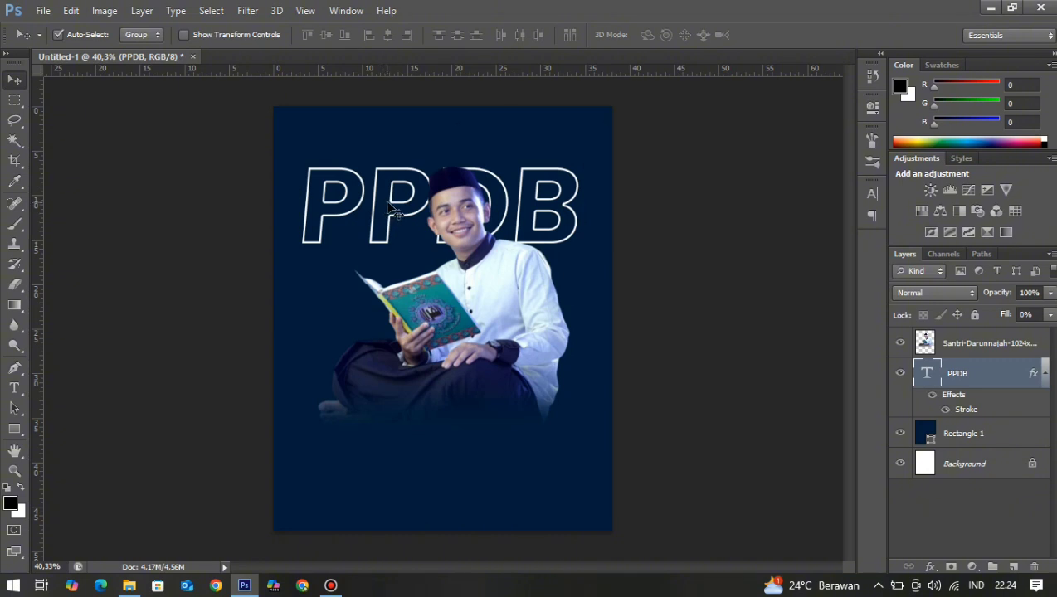
Move the PPDB text up the page and shift the man's photo slightly down.
{"action": "left_click_drag", "start_coordinate": [397, 218], "coordinate": [396, 191]}
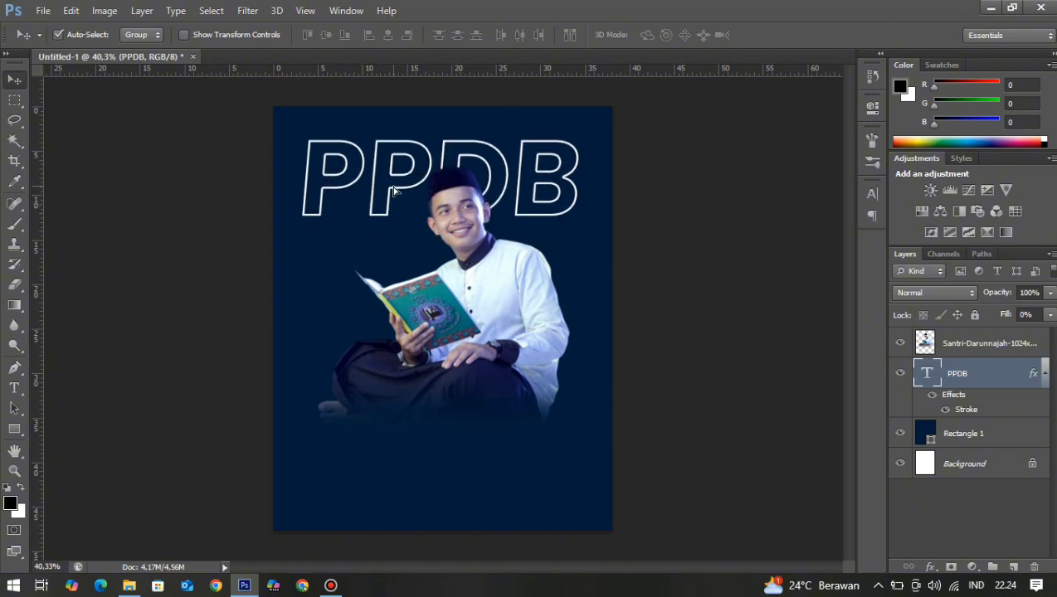
{"action": "left_click", "coordinate": [479, 294]}
{"action": "left_click_drag", "start_coordinate": [479, 294], "coordinate": [480, 316]}
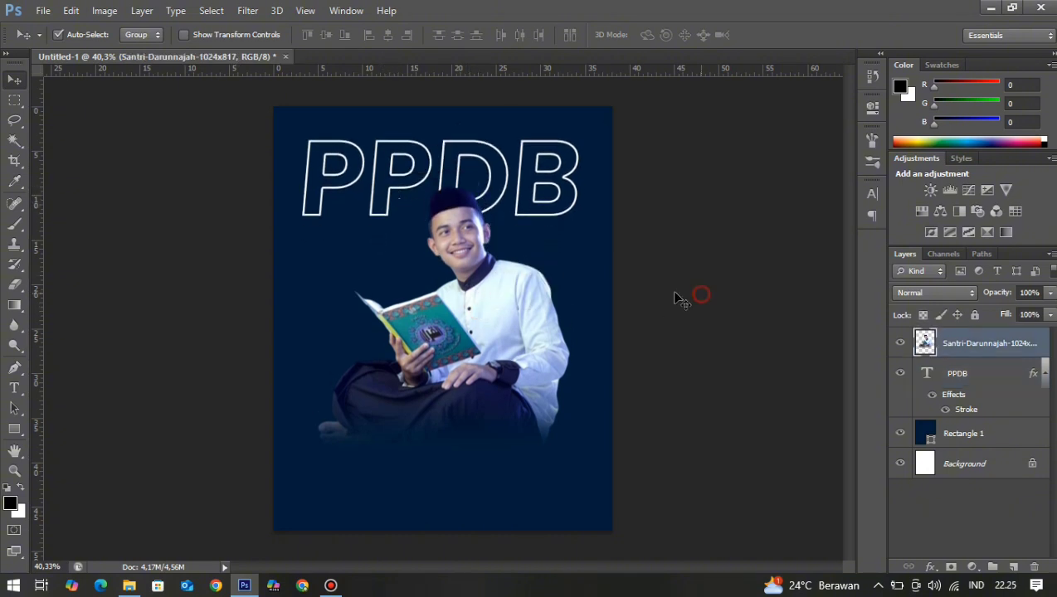
Centre the slanted PPDB text horizontally on the canvas and clear the selection.
{"action": "left_click", "coordinate": [447, 162]}
{"action": "left_click", "coordinate": [388, 36]}
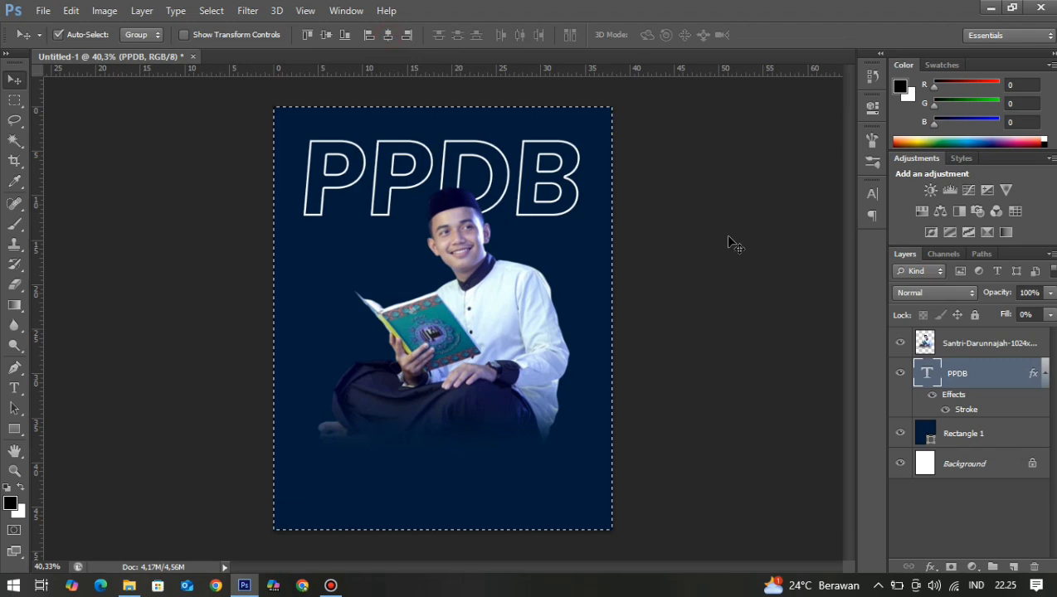
{"action": "key", "text": "ctrl+d"}
{"action": "left_click", "coordinate": [724, 235]}
Duplicate the outlined PPDB text and place the copy straight below, over the man's legs.
{"action": "scroll", "coordinate": [512, 349], "scroll_direction": "up", "scroll_amount": 1}
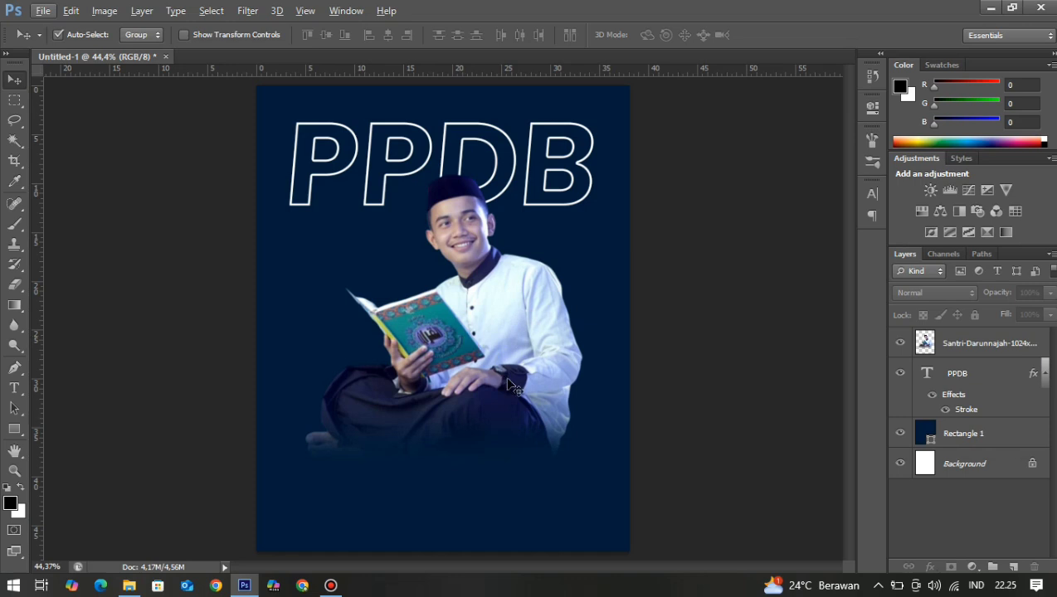
{"action": "scroll", "coordinate": [475, 347], "scroll_direction": "up", "scroll_amount": 2}
{"action": "scroll", "coordinate": [490, 365], "scroll_direction": "down", "scroll_amount": 2}
{"action": "scroll", "coordinate": [489, 364], "scroll_direction": "up", "scroll_amount": 3}
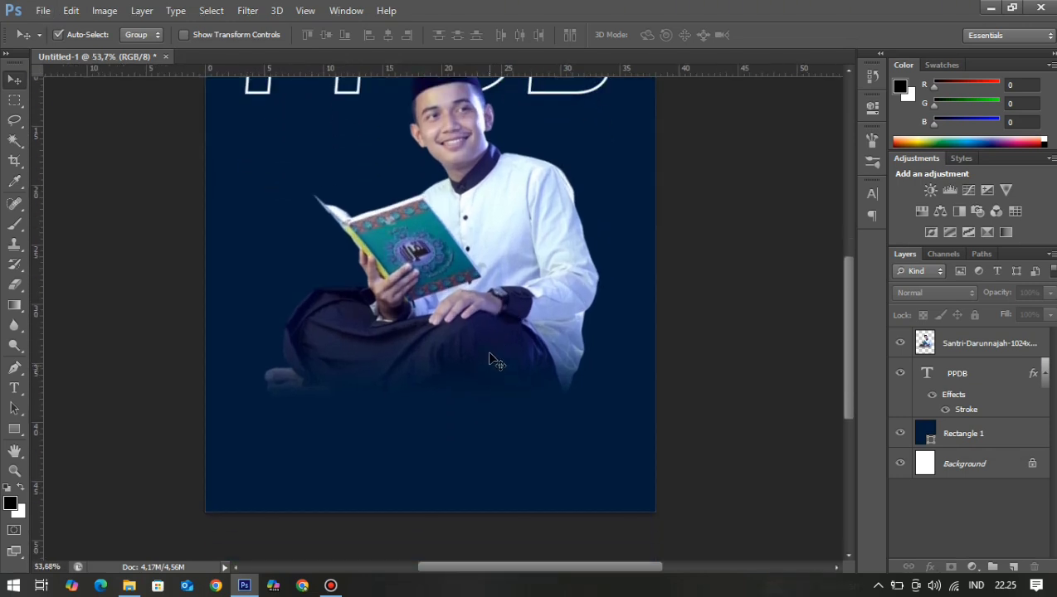
{"action": "scroll", "coordinate": [516, 104], "scroll_direction": "up", "scroll_amount": 1}
{"action": "left_click_drag", "start_coordinate": [513, 116], "coordinate": [500, 433]}
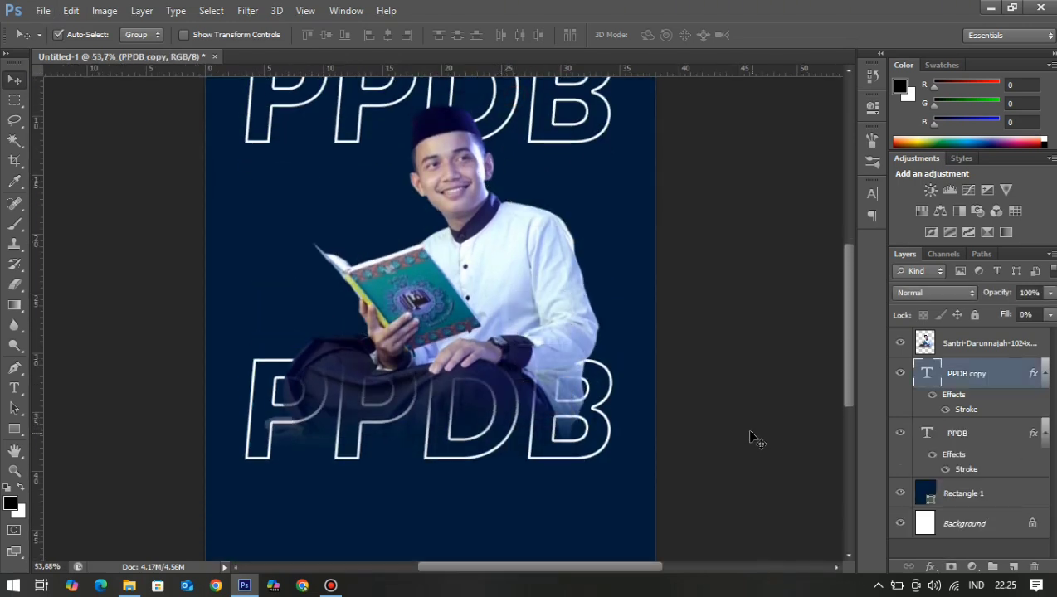
Bring the PPDB copy above the photo and make it solid with 100% fill and its stroke hidden.
{"action": "left_click_drag", "start_coordinate": [956, 378], "coordinate": [956, 341]}
{"action": "left_click_drag", "start_coordinate": [1004, 315], "coordinate": [1041, 339]}
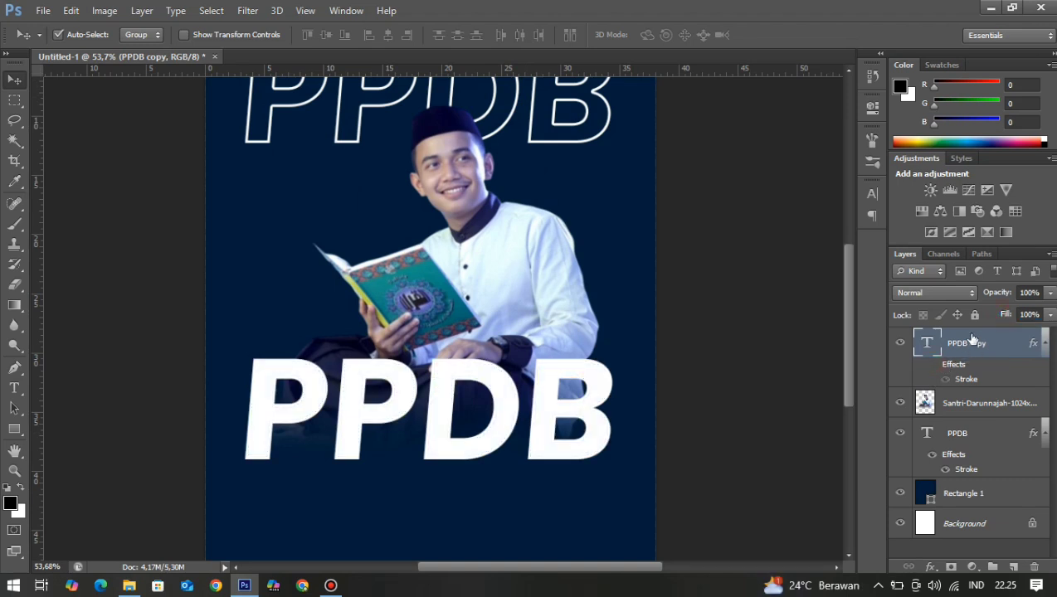
Set the copied PPDB text's font weight to Poppins Medium.
{"action": "left_click", "coordinate": [869, 194]}
{"action": "left_click", "coordinate": [773, 202]}
{"action": "left_click", "coordinate": [775, 204]}
{"action": "left_click", "coordinate": [842, 201]}
{"action": "left_click", "coordinate": [821, 254]}
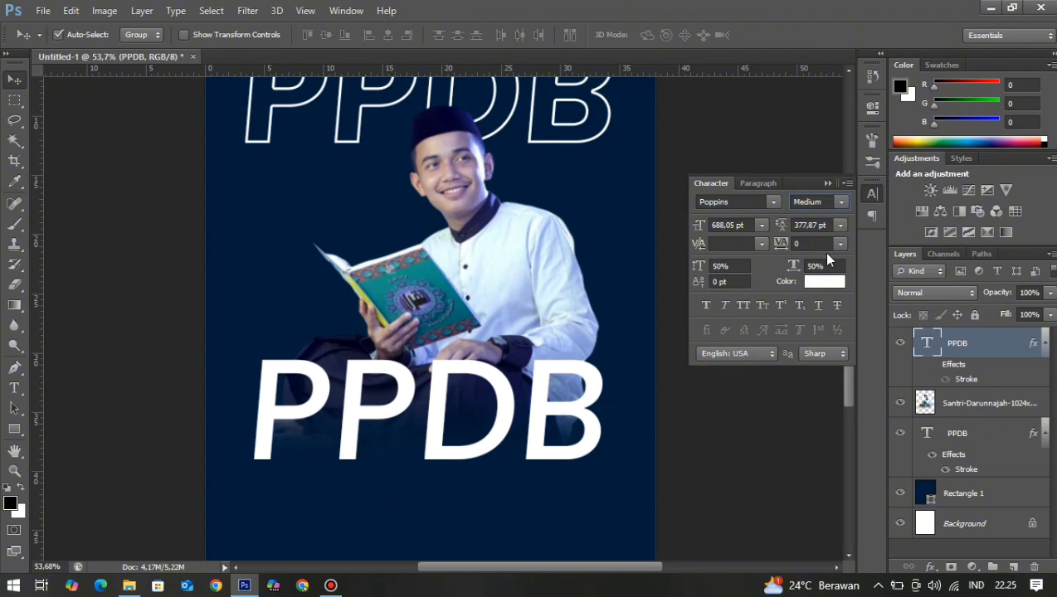
{"action": "left_click", "coordinate": [831, 183]}
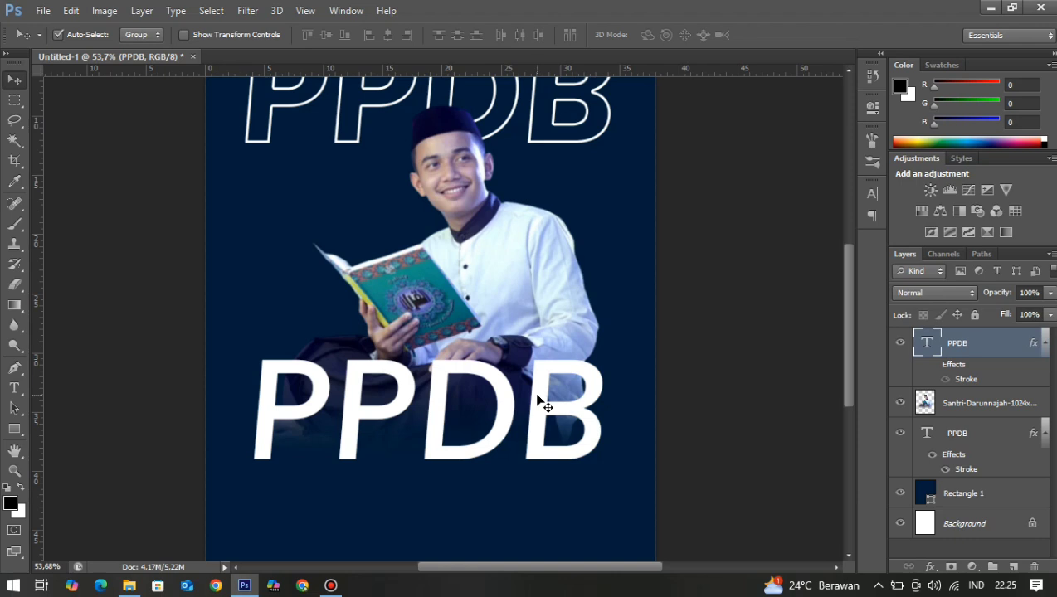
Replace the copied text's wording with PESERTA.
{"action": "double_click", "coordinate": [539, 402]}
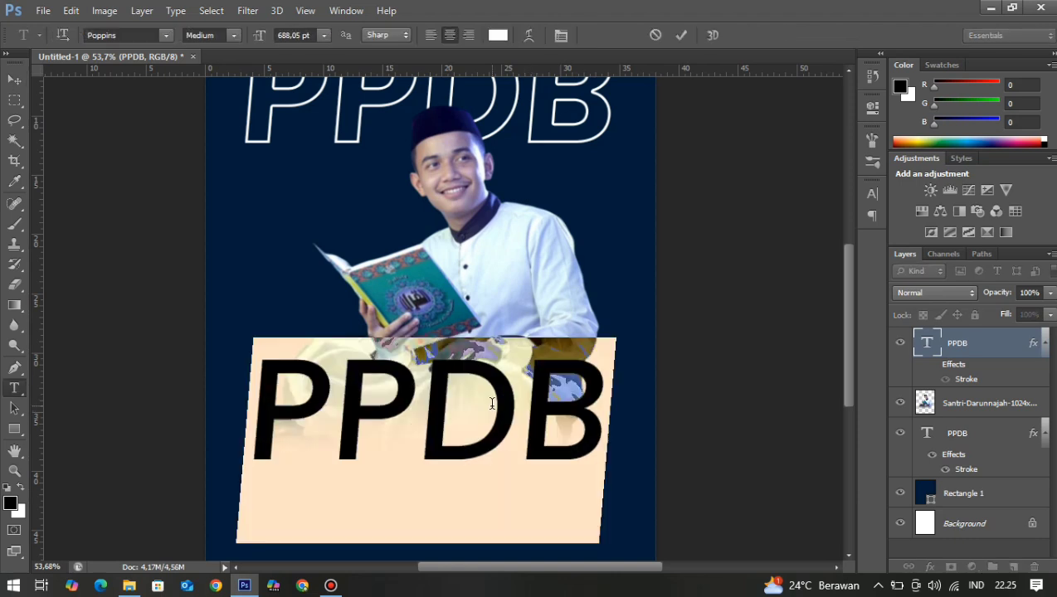
{"action": "type", "text": "P"}
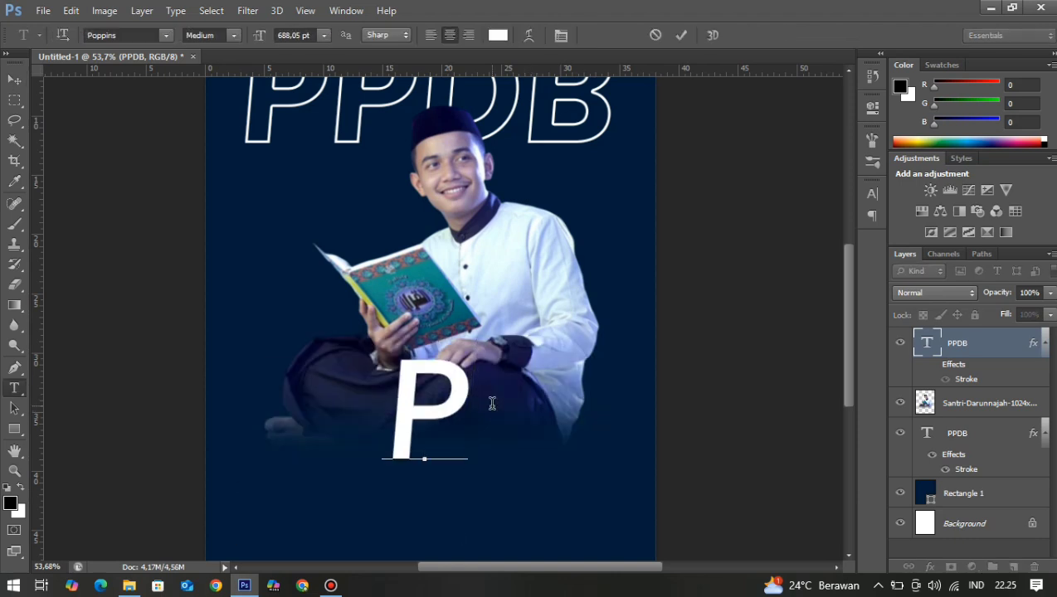
{"action": "type", "text": "ESERTA"}
{"action": "key", "text": "ctrl"}
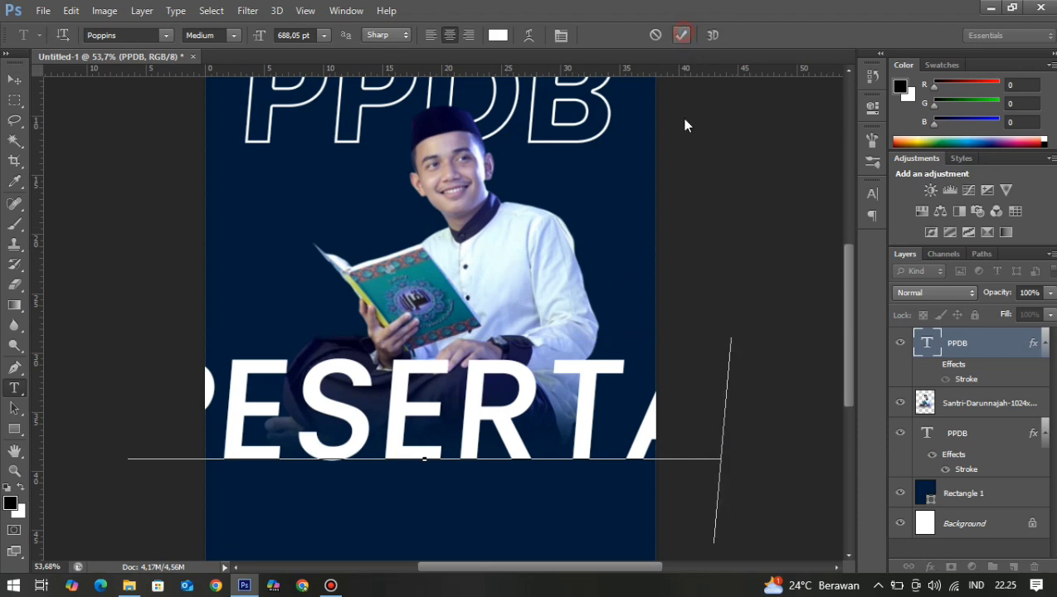
Scale the PESERTA text down to about 29% in front of the man's legs.
{"action": "key", "text": "ctrl+t"}
{"action": "left_click_drag", "start_coordinate": [730, 541], "coordinate": [515, 470]}
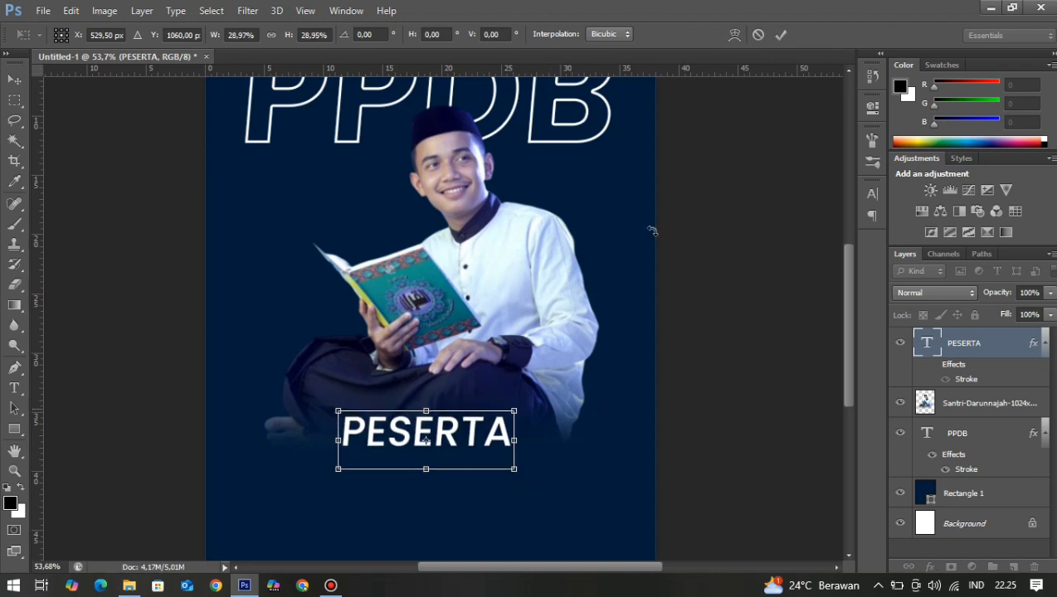
{"action": "left_click", "coordinate": [780, 34]}
Set the PESERTA text's font weight to SemiBold.
{"action": "left_click", "coordinate": [872, 193]}
{"action": "left_click", "coordinate": [839, 202]}
{"action": "left_click", "coordinate": [820, 276]}
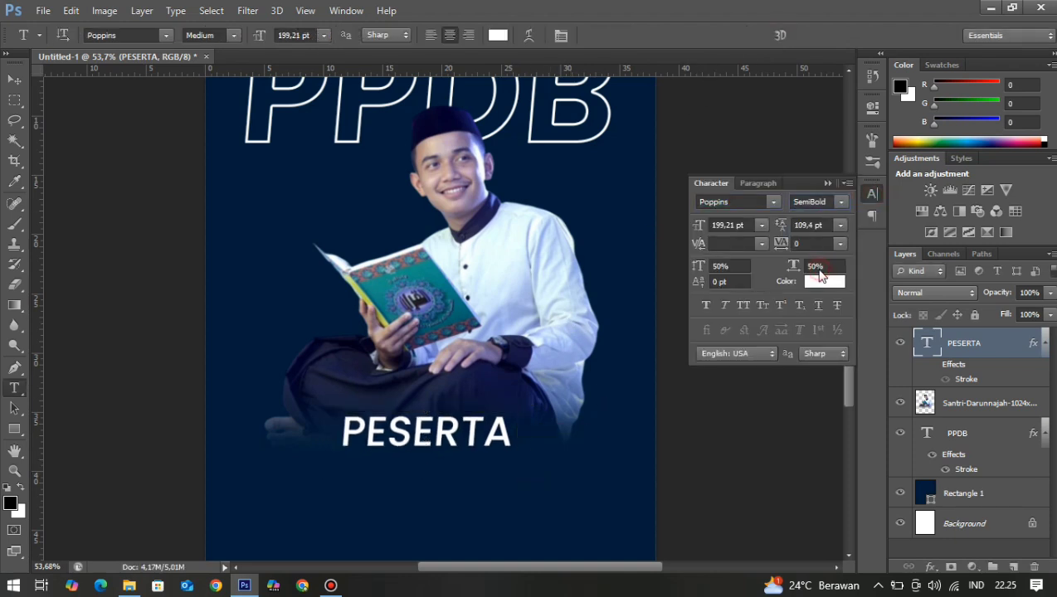
{"action": "left_click", "coordinate": [828, 183]}
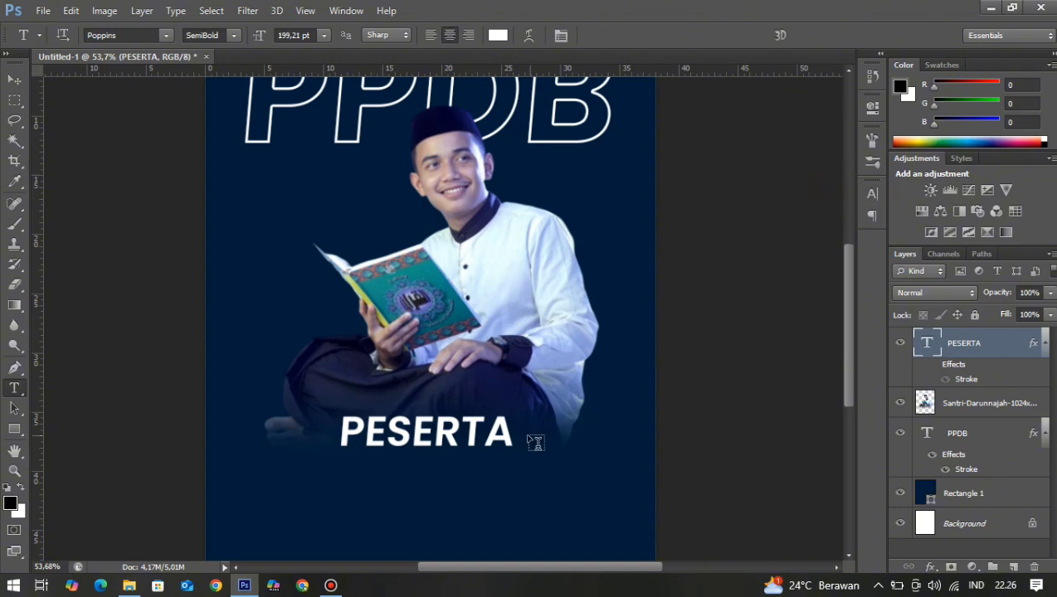
Replace the PESERTA wording with the three-line title PENERIMAAN / PESERTA DIDIK / BARU and right-align it.
{"action": "left_click", "coordinate": [510, 429]}
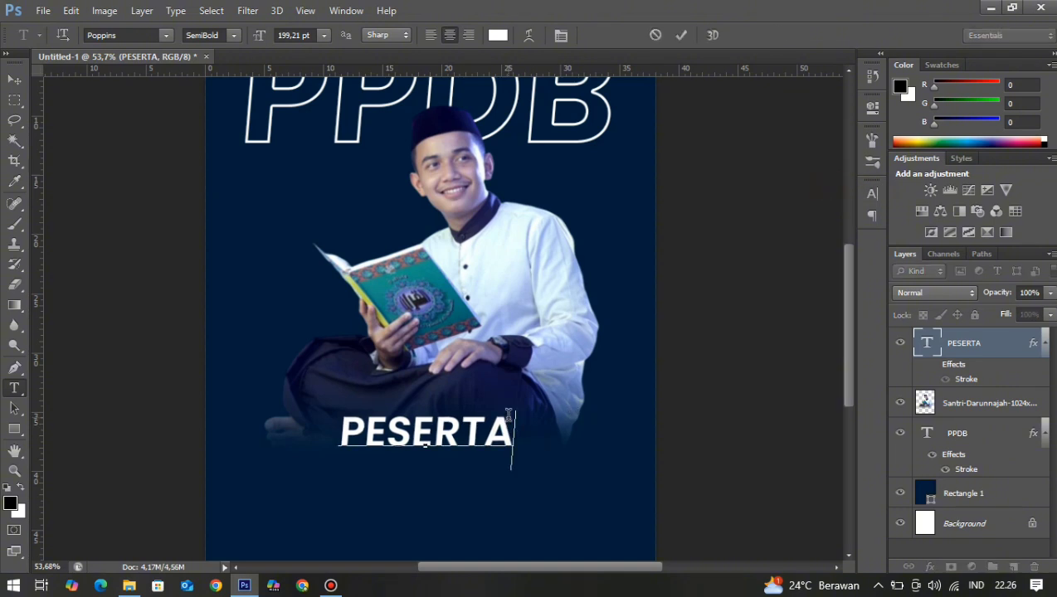
{"action": "key", "text": "ctrl+a"}
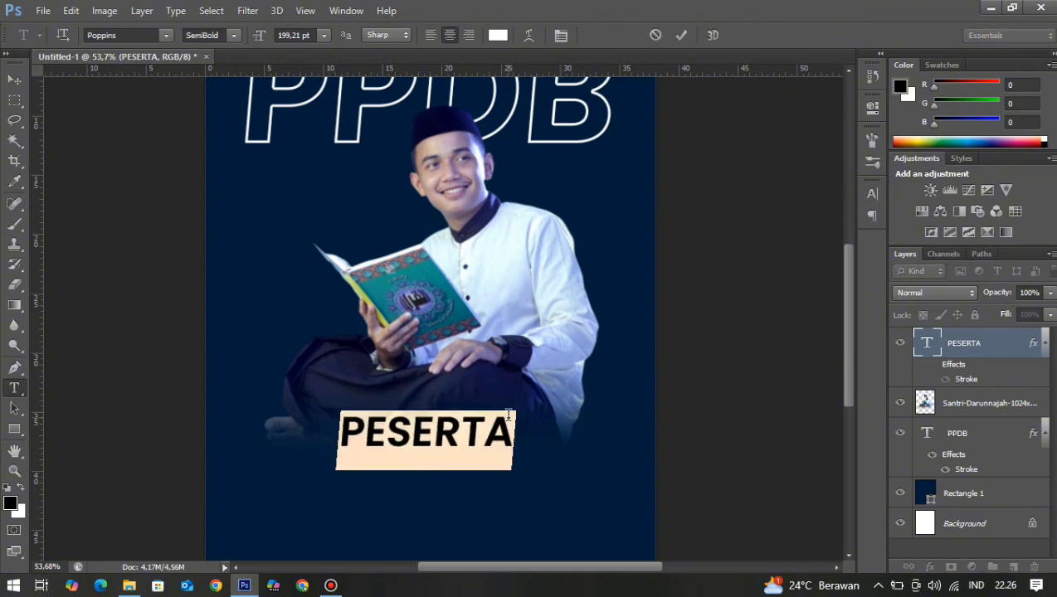
{"action": "type", "text": "PENERIMAAN "}
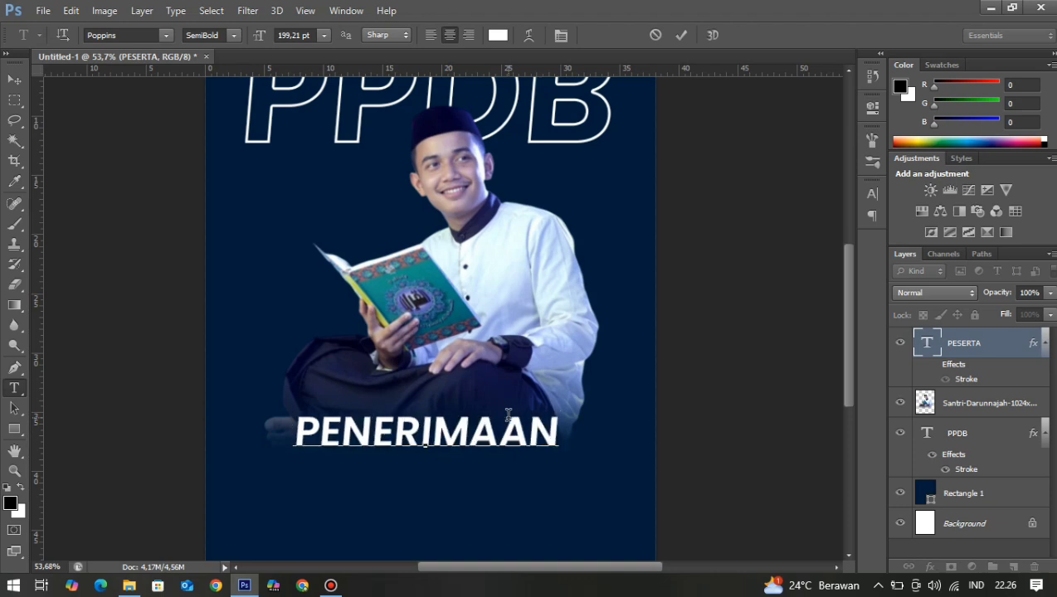
{"action": "type", "text": "P"}
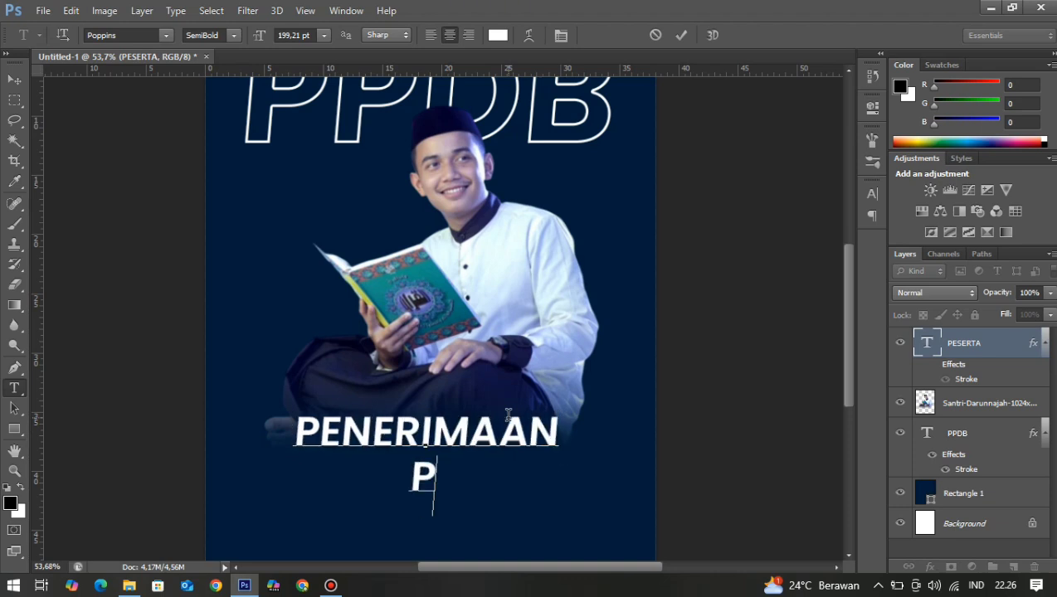
{"action": "type", "text": "ESERTA DIDIK "}
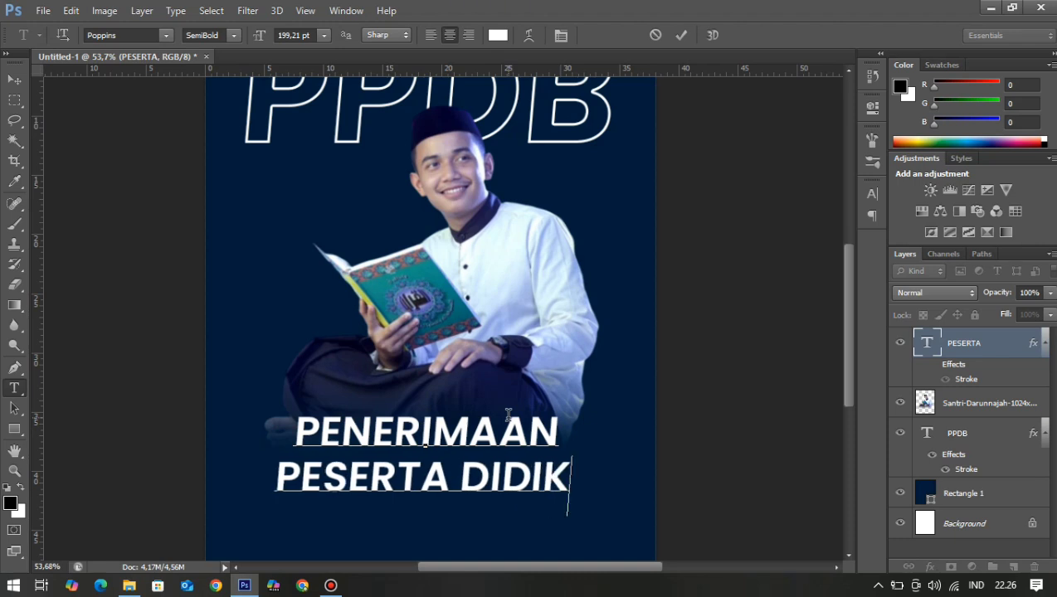
{"action": "type", "text": "BARU"}
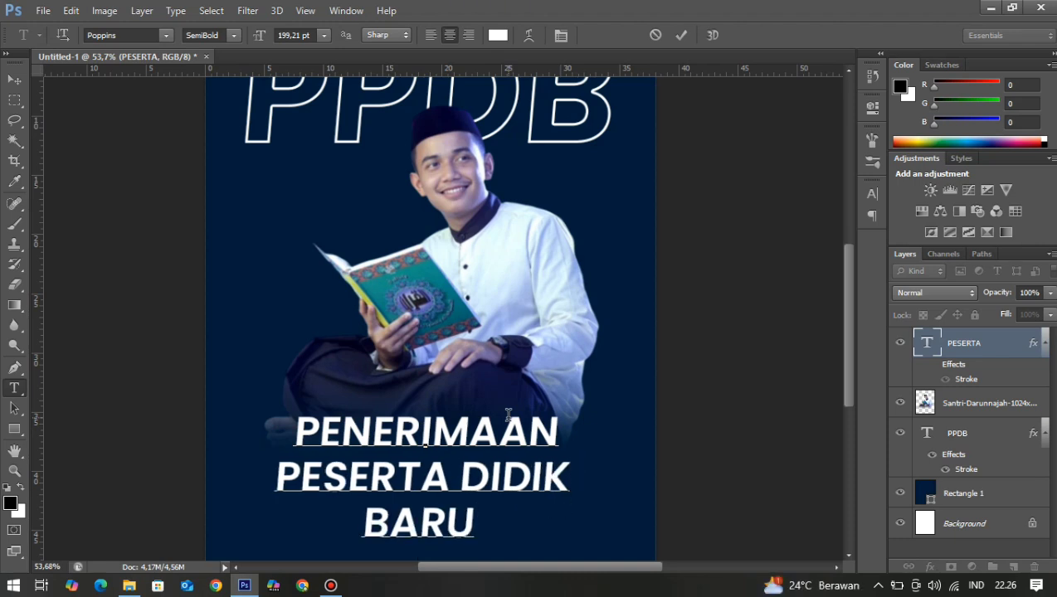
{"action": "left_click_drag", "start_coordinate": [500, 510], "coordinate": [431, 390]}
{"action": "left_click", "coordinate": [469, 35]}
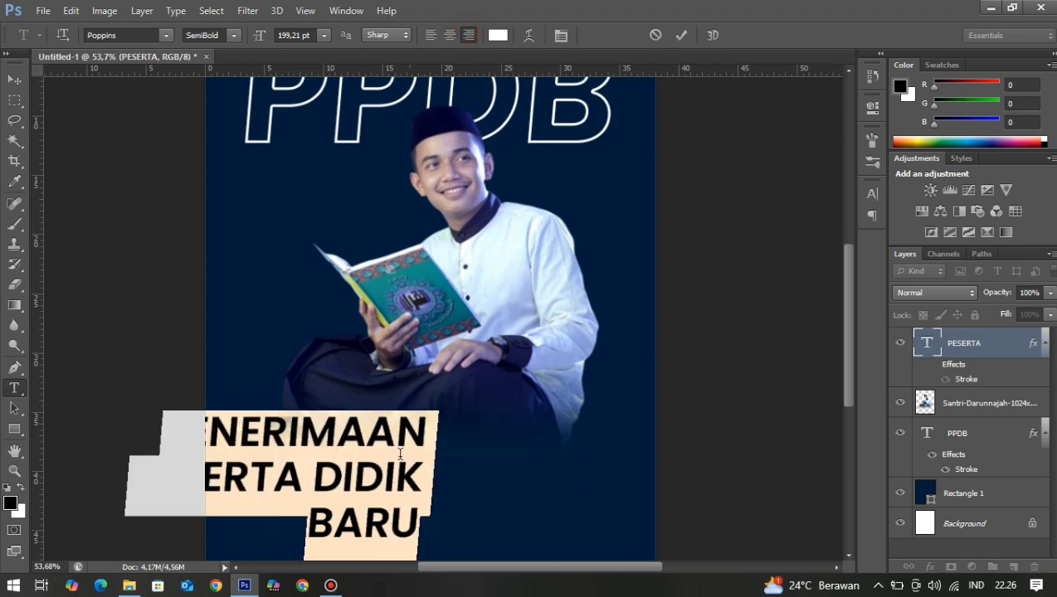
Enlarge the title's last line, BARU, to 422.21 pt and set its weight to Bold.
{"action": "left_click", "coordinate": [336, 513]}
{"action": "left_click_drag", "start_coordinate": [300, 518], "coordinate": [446, 412]}
{"action": "left_click_drag", "start_coordinate": [264, 40], "coordinate": [430, 37]}
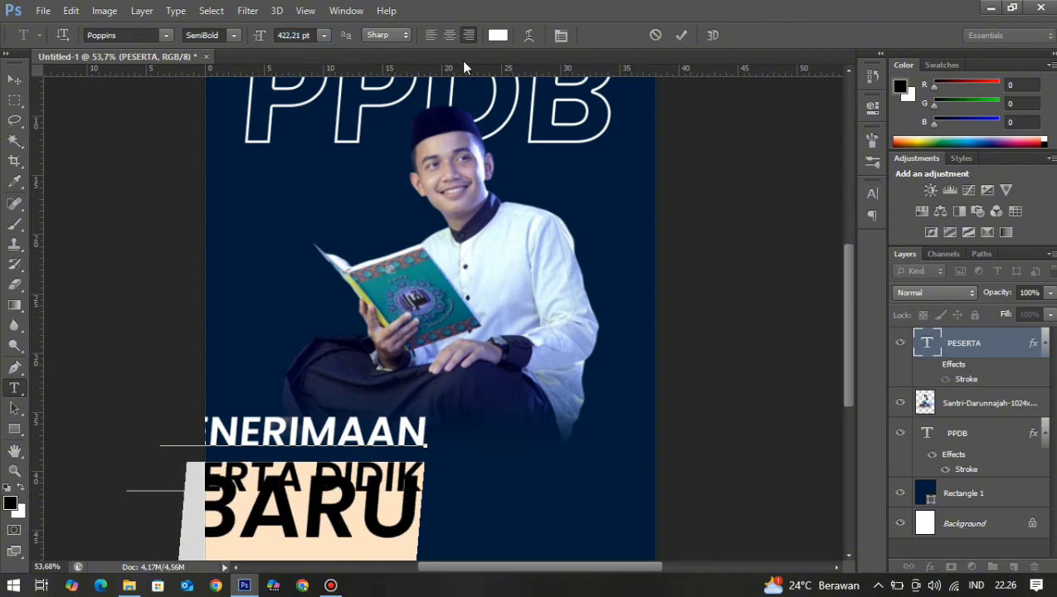
{"action": "left_click", "coordinate": [235, 36]}
{"action": "left_click", "coordinate": [203, 114]}
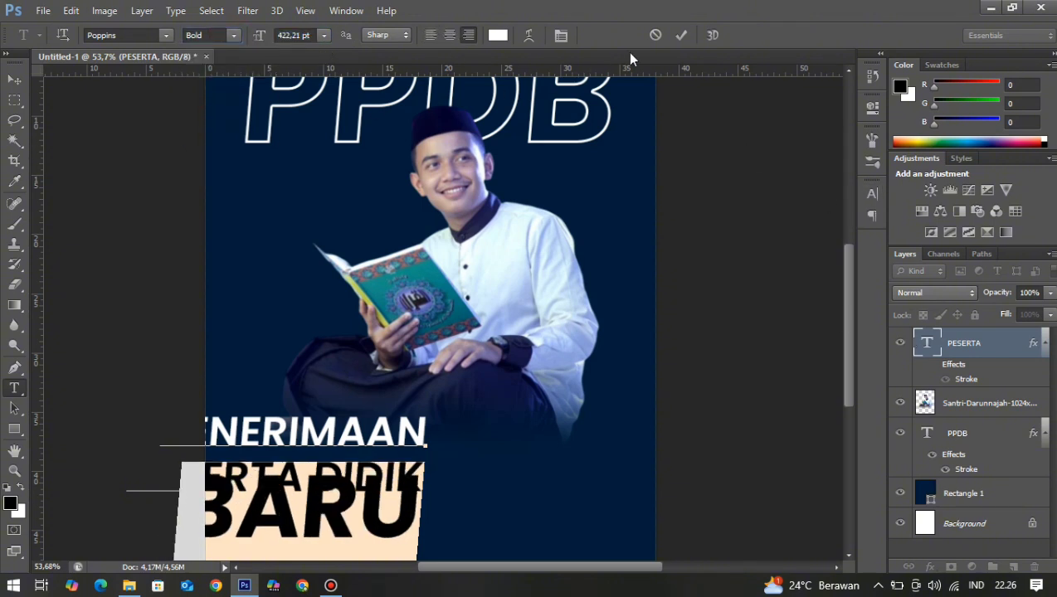
Increase the leading of the BARU line so it clears the PESERTA DIDIK line above.
{"action": "left_click", "coordinate": [872, 193]}
{"action": "left_click_drag", "start_coordinate": [794, 224], "coordinate": [827, 229]}
{"action": "left_click", "coordinate": [682, 35]}
{"action": "left_click", "coordinate": [871, 193]}
Centre the title text horizontally on the canvas and clear the selection.
{"action": "key", "text": "ctrl+a"}
{"action": "key", "text": "v"}
{"action": "left_click", "coordinate": [387, 35]}
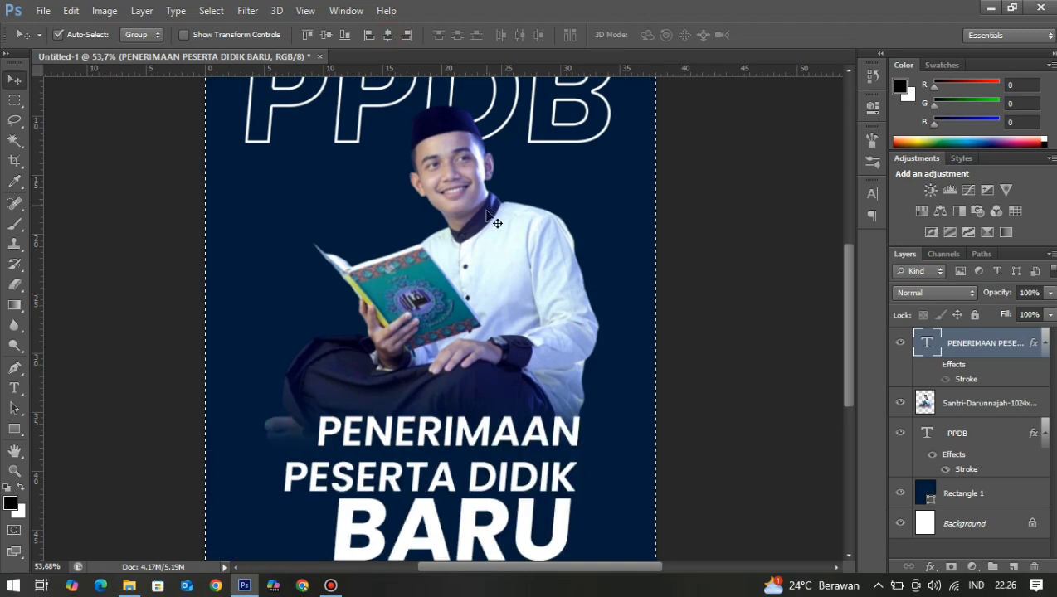
{"action": "scroll", "coordinate": [514, 341], "scroll_direction": "down", "scroll_amount": 3}
{"action": "key", "text": "ctrl+d"}
{"action": "scroll", "coordinate": [517, 356], "scroll_direction": "up", "scroll_amount": 3}
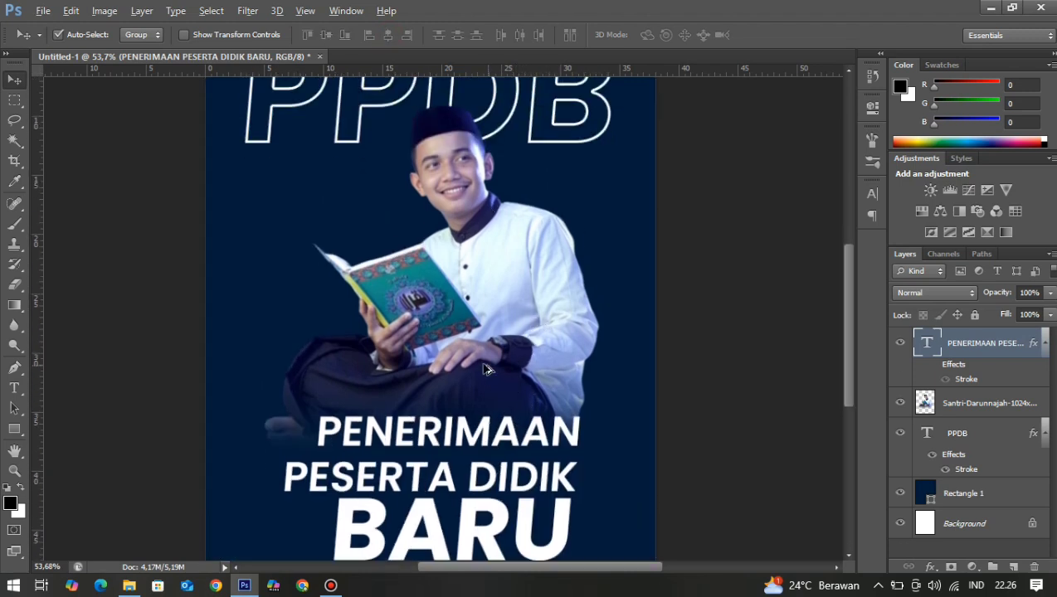
Move the PPDB headline, the man's photo and the title text slightly upward on the poster.
{"action": "scroll", "coordinate": [513, 354], "scroll_direction": "down", "scroll_amount": 1}
{"action": "left_click_drag", "start_coordinate": [507, 183], "coordinate": [507, 173]}
{"action": "left_click_drag", "start_coordinate": [481, 337], "coordinate": [481, 321]}
{"action": "left_click_drag", "start_coordinate": [465, 440], "coordinate": [465, 424]}
Scale the three-line title text down to about 84.5% around its centre.
{"action": "key", "text": "ctrl+t"}
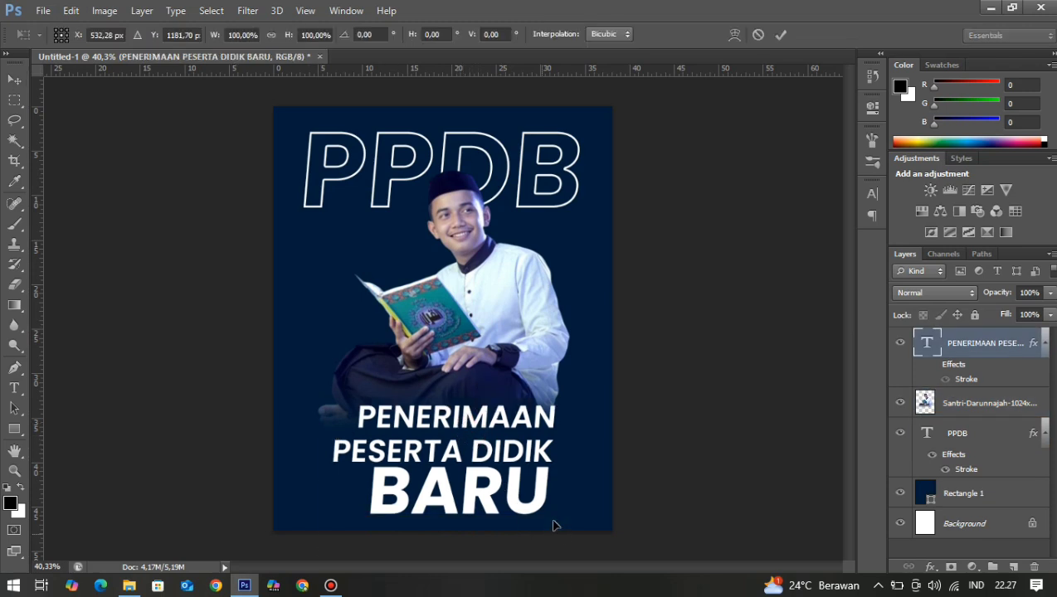
{"action": "left_click_drag", "start_coordinate": [560, 553], "coordinate": [540, 541]}
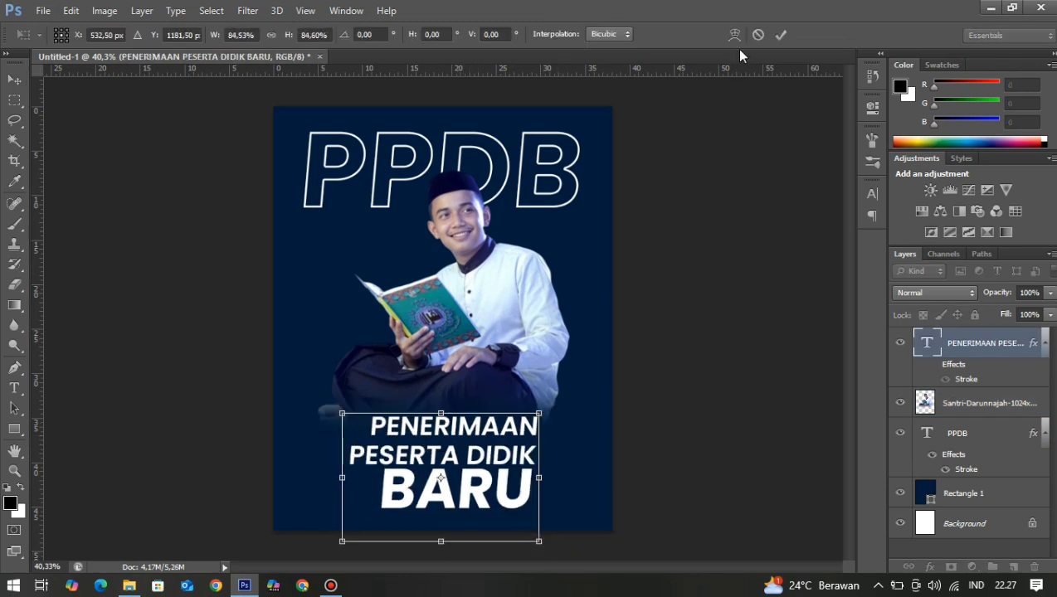
{"action": "left_click", "coordinate": [779, 35]}
Reduce the leading of the title's PESERTA DIDIK line to 76.56 pt.
{"action": "scroll", "coordinate": [490, 493], "scroll_direction": "up", "scroll_amount": 3}
{"action": "key", "text": "t"}
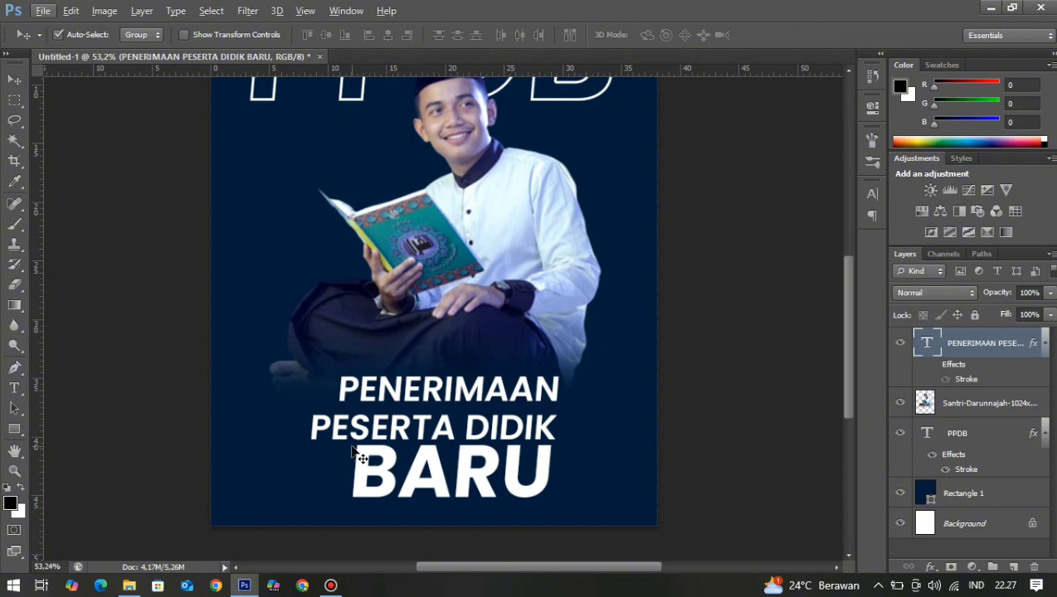
{"action": "left_click", "coordinate": [316, 429]}
{"action": "left_click_drag", "start_coordinate": [315, 429], "coordinate": [591, 412]}
{"action": "left_click", "coordinate": [872, 194]}
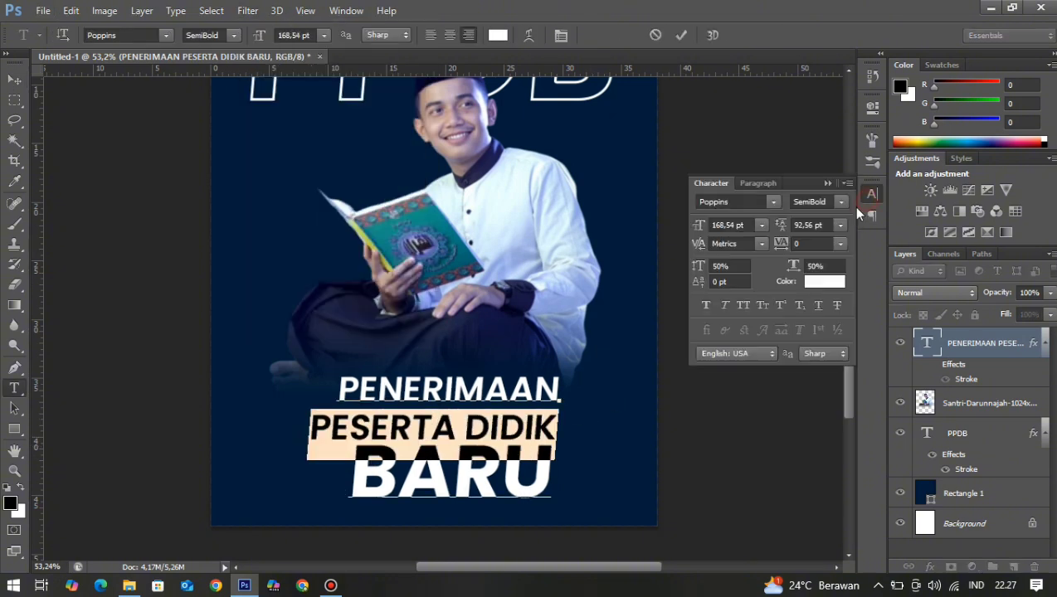
{"action": "left_click_drag", "start_coordinate": [786, 228], "coordinate": [772, 228]}
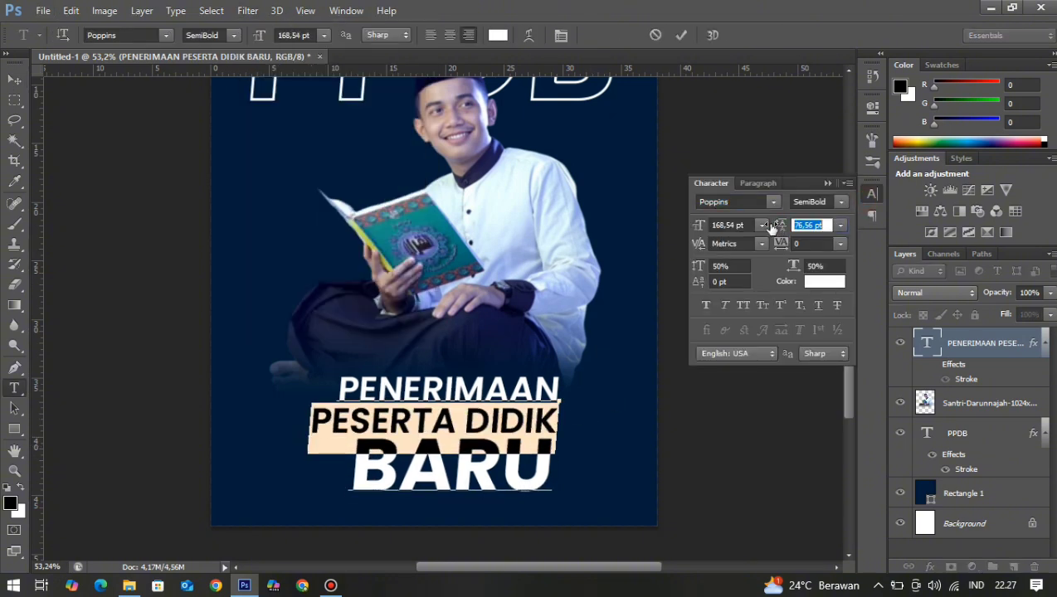
{"action": "left_click", "coordinate": [828, 184]}
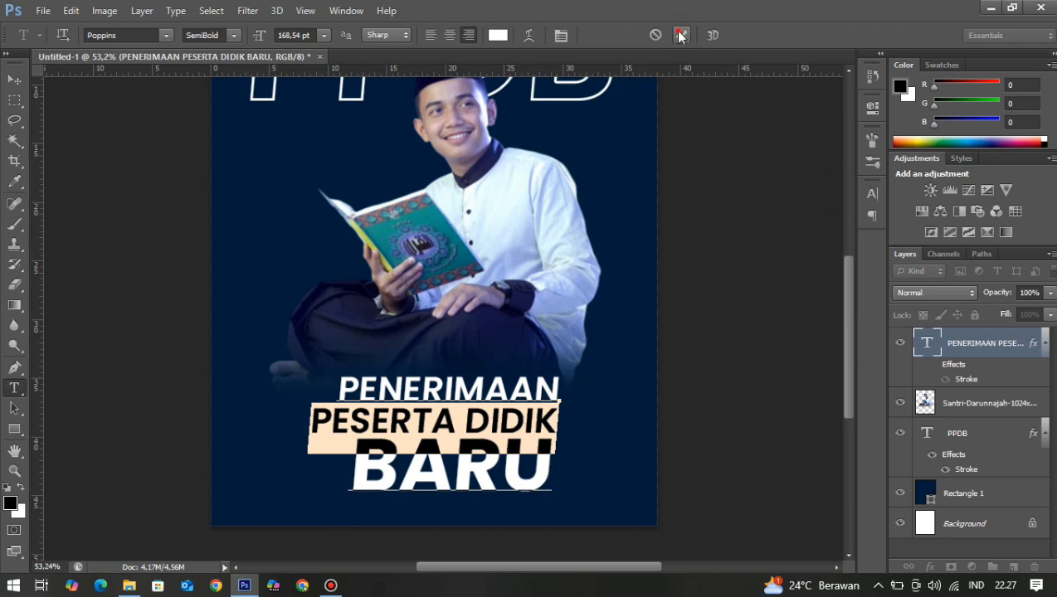
{"action": "left_click", "coordinate": [681, 35]}
Tighten the leading of the title's PESERTA DIDIK line to 70.56 pt.
{"action": "left_click_drag", "start_coordinate": [312, 425], "coordinate": [784, 316]}
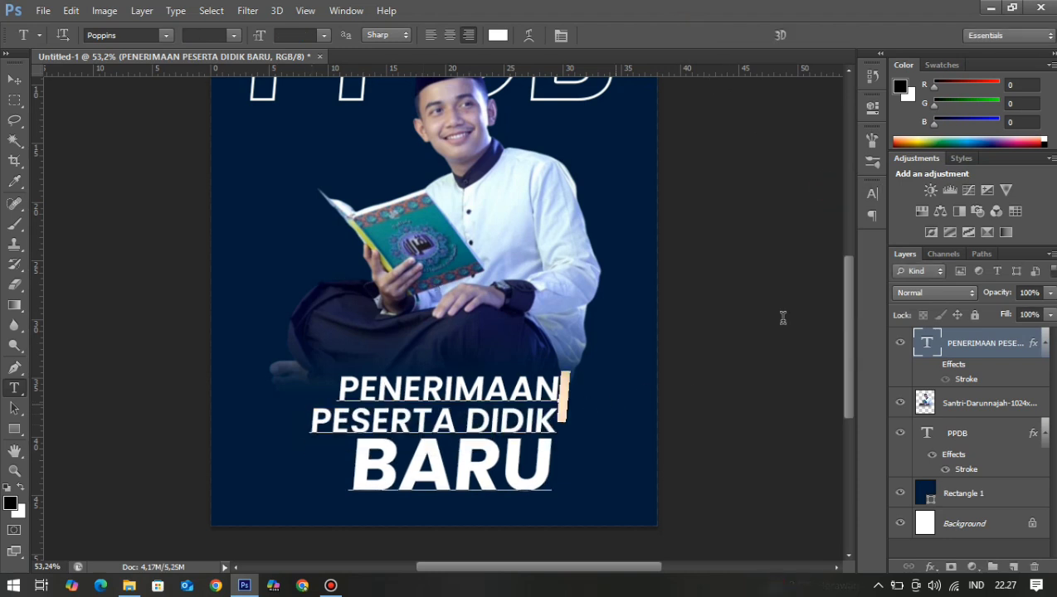
{"action": "left_click", "coordinate": [874, 193]}
{"action": "left_click_drag", "start_coordinate": [779, 227], "coordinate": [775, 229]}
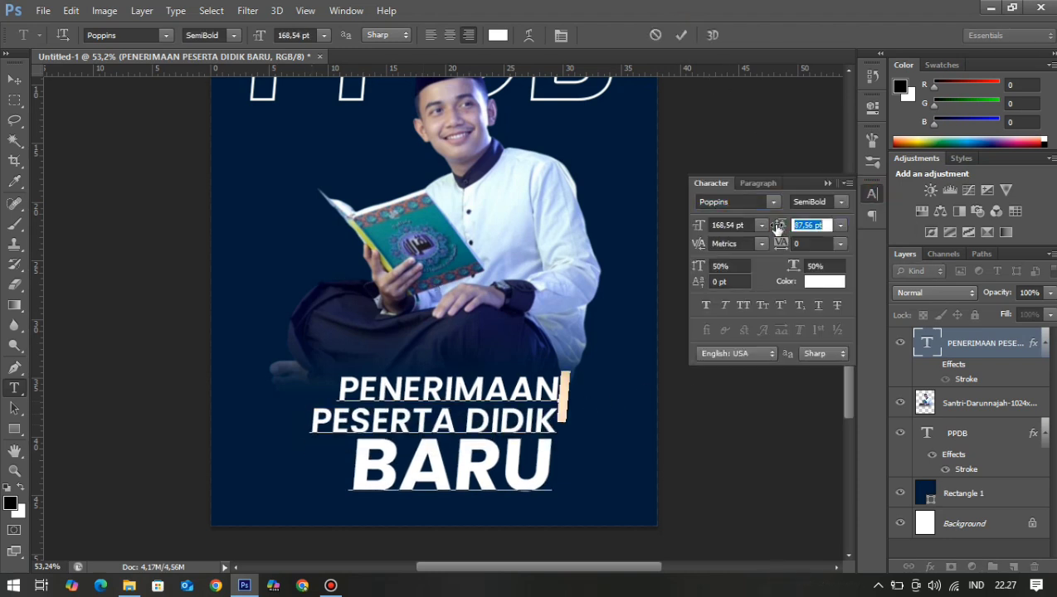
{"action": "left_click", "coordinate": [438, 422]}
{"action": "left_click_drag", "start_coordinate": [314, 424], "coordinate": [577, 416]}
{"action": "left_click_drag", "start_coordinate": [780, 227], "coordinate": [777, 228]}
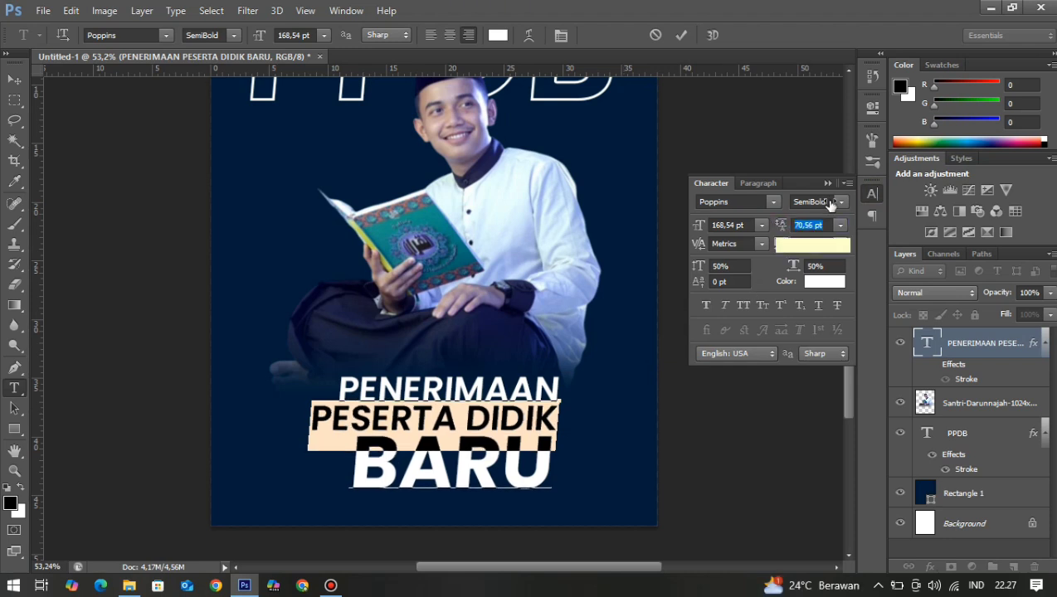
{"action": "left_click", "coordinate": [827, 184]}
{"action": "left_click", "coordinate": [684, 35]}
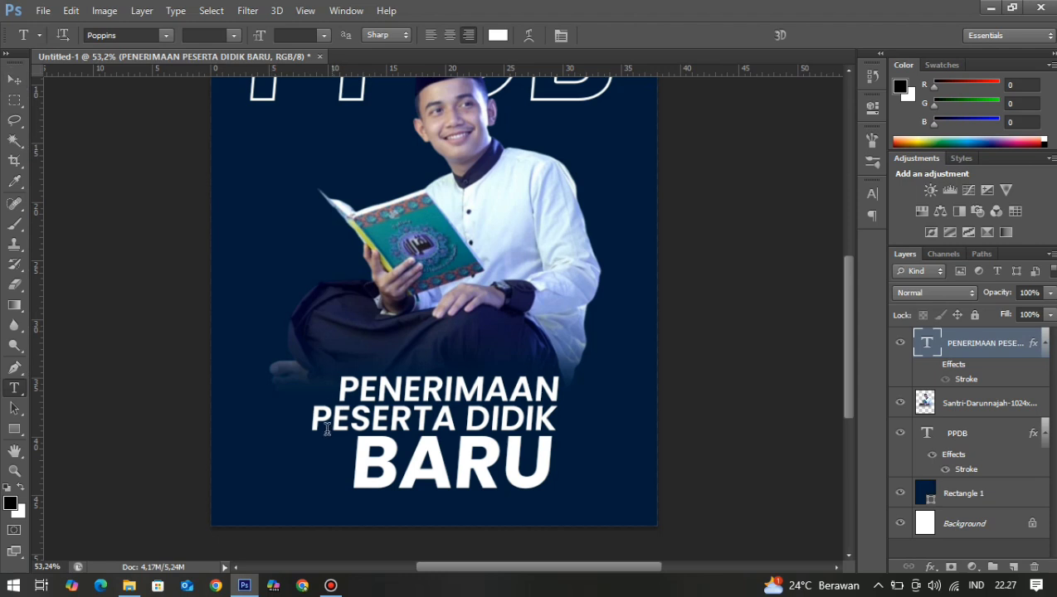
Set the font weight of the title's first line, PENERIMAAN, to Bold.
{"action": "left_click", "coordinate": [419, 386]}
{"action": "key", "text": "ctrl+a"}
{"action": "left_click", "coordinate": [234, 34]}
{"action": "left_click", "coordinate": [261, 121]}
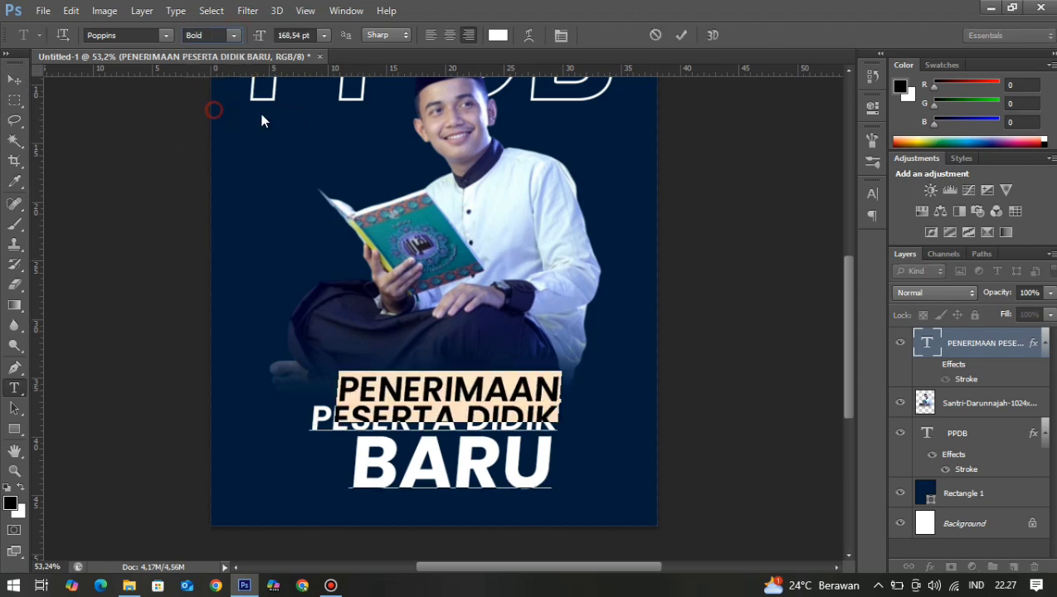
{"action": "left_click", "coordinate": [681, 34]}
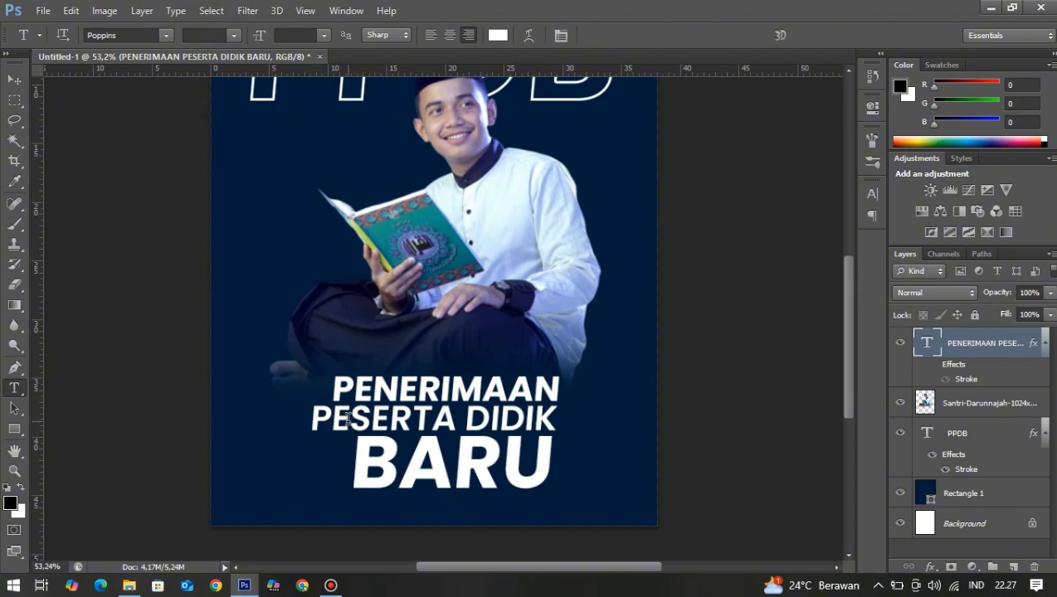
Set the font weight of the title's second line, PESERTA DIDIK, to Bold.
{"action": "left_click", "coordinate": [316, 412]}
{"action": "left_click", "coordinate": [661, 398], "text": "shift"}
{"action": "left_click", "coordinate": [226, 38]}
{"action": "left_click", "coordinate": [207, 113]}
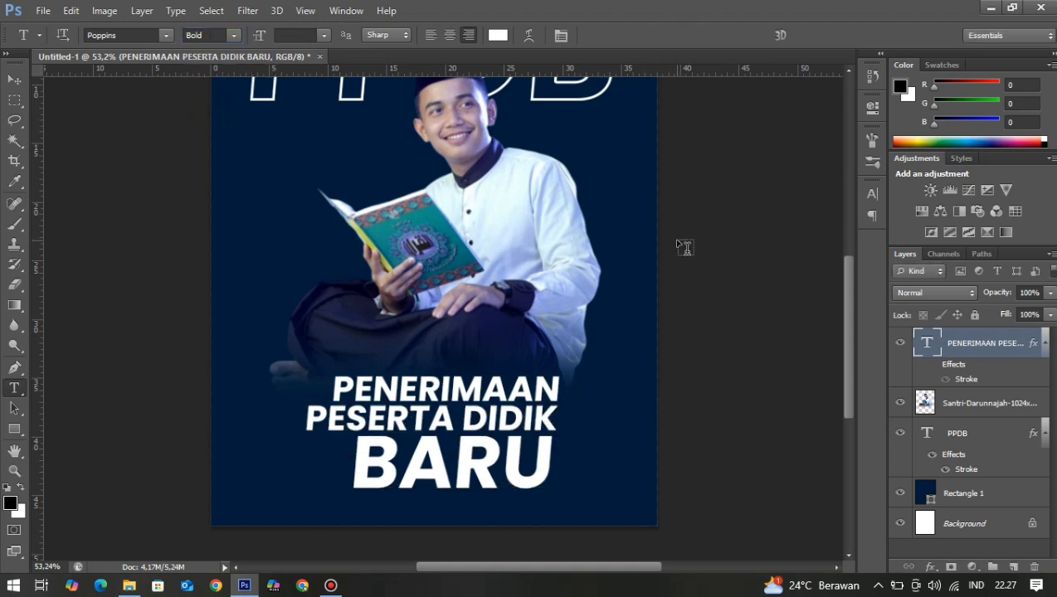
{"action": "scroll", "coordinate": [509, 258], "scroll_direction": "down", "scroll_amount": 2}
{"action": "key", "text": "alt+v"}
{"action": "key", "text": "Escape"}
{"action": "left_click", "coordinate": [440, 166]}
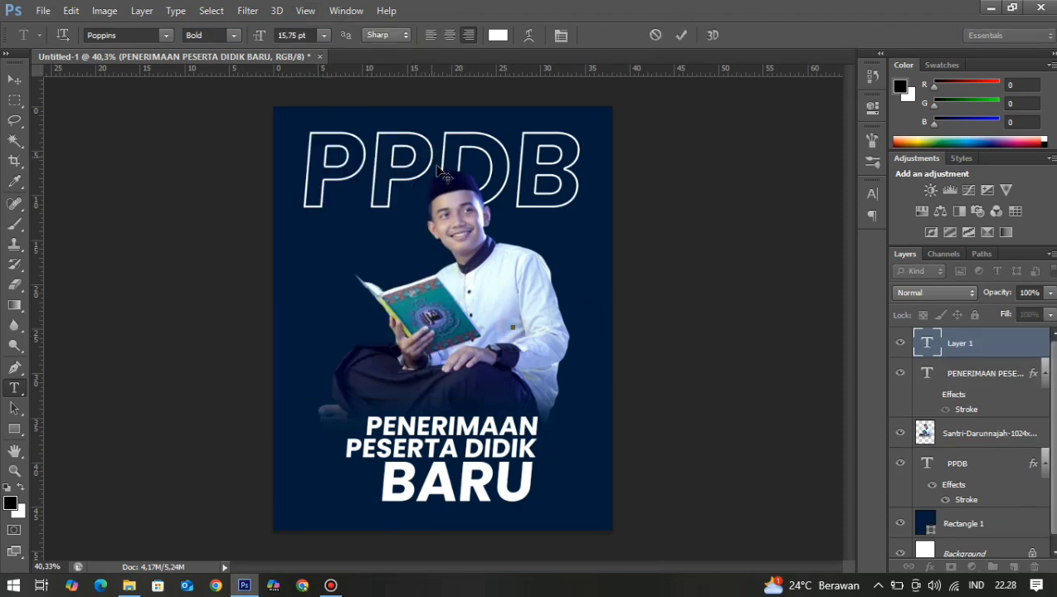
{"action": "key", "text": "ctrl+t"}
{"action": "left_click", "coordinate": [827, 184]}
{"action": "left_click", "coordinate": [681, 35]}
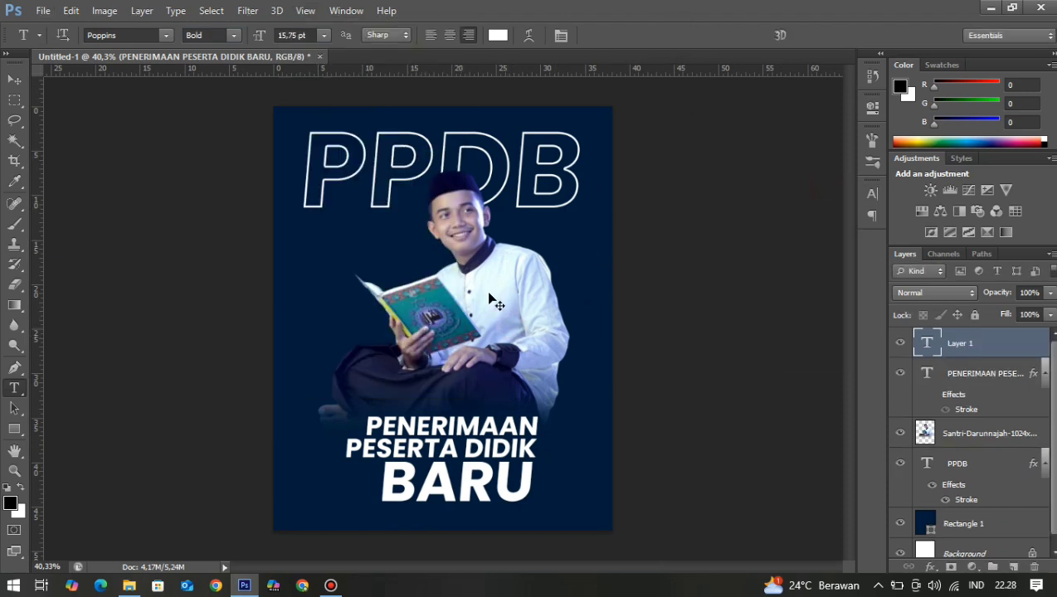
{"action": "key", "text": "ctrl+t"}
{"action": "left_click", "coordinate": [543, 229]}
{"action": "left_click", "coordinate": [987, 380]}
{"action": "key", "text": "v"}
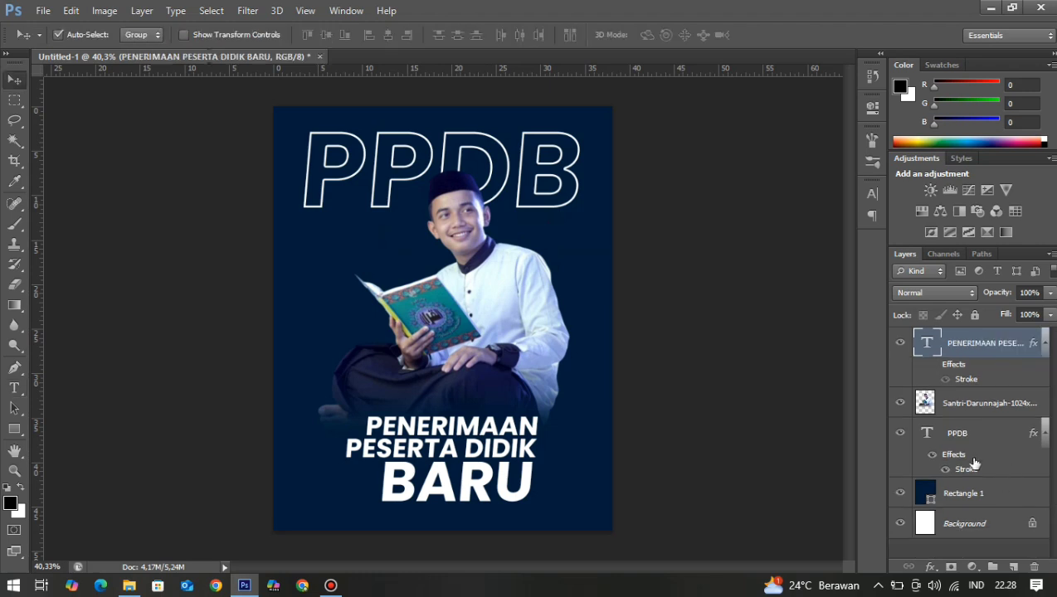
Scale the PPDB headline down to about 80.5% and skew it horizontally by -6.66°.
{"action": "left_click", "coordinate": [959, 433]}
{"action": "key", "text": "ctrl+t"}
{"action": "left_click_drag", "start_coordinate": [587, 115], "coordinate": [558, 132]}
{"action": "left_click_drag", "start_coordinate": [440, 131], "coordinate": [454, 135]}
{"action": "left_click_drag", "start_coordinate": [476, 150], "coordinate": [480, 147]}
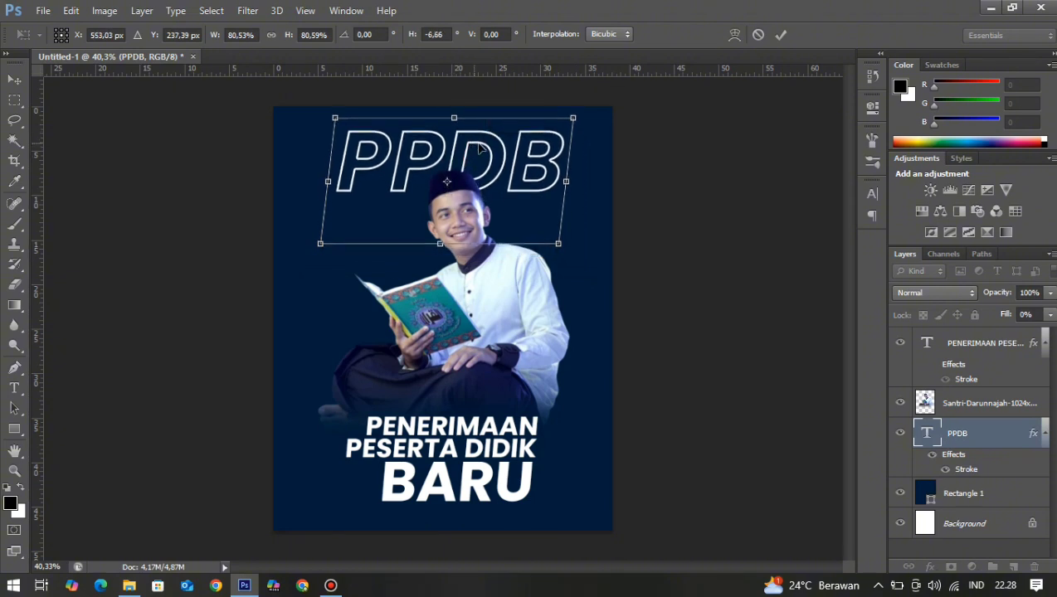
{"action": "left_click", "coordinate": [780, 36]}
Centre the PPDB headline horizontally on the canvas and thin its outline stroke to 1 px.
{"action": "key", "text": "ctrl+a"}
{"action": "left_click", "coordinate": [387, 35]}
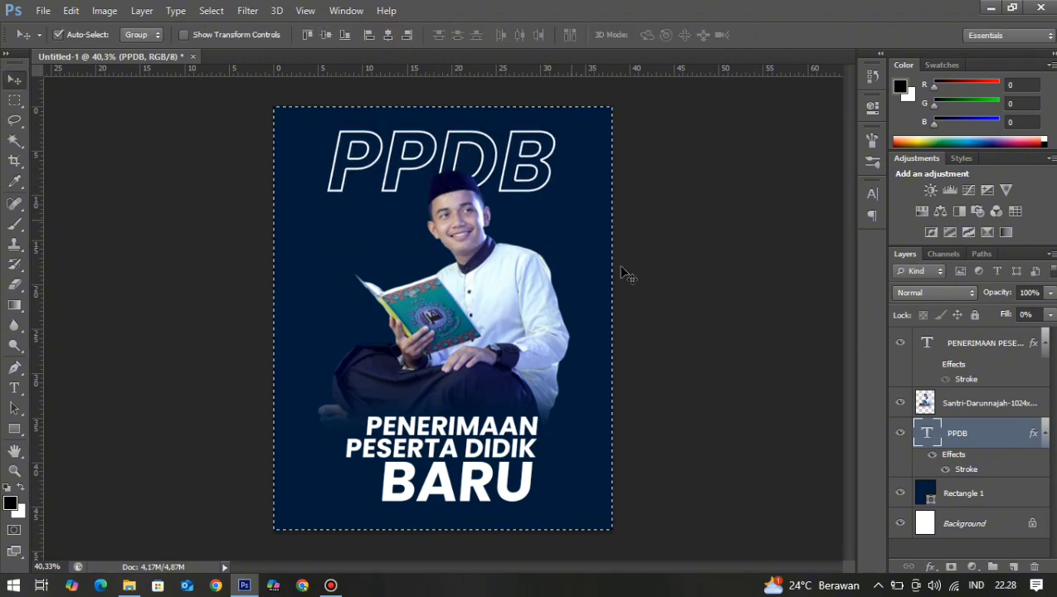
{"action": "double_click", "coordinate": [964, 469]}
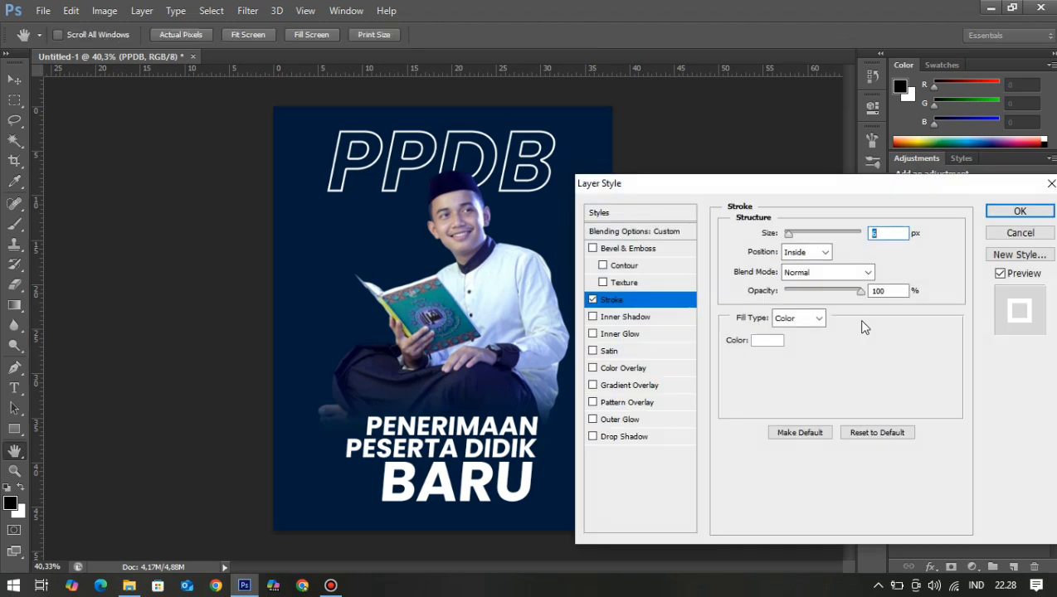
{"action": "key", "text": "BackSpace"}
{"action": "type", "text": "1"}
{"action": "left_click", "coordinate": [996, 211]}
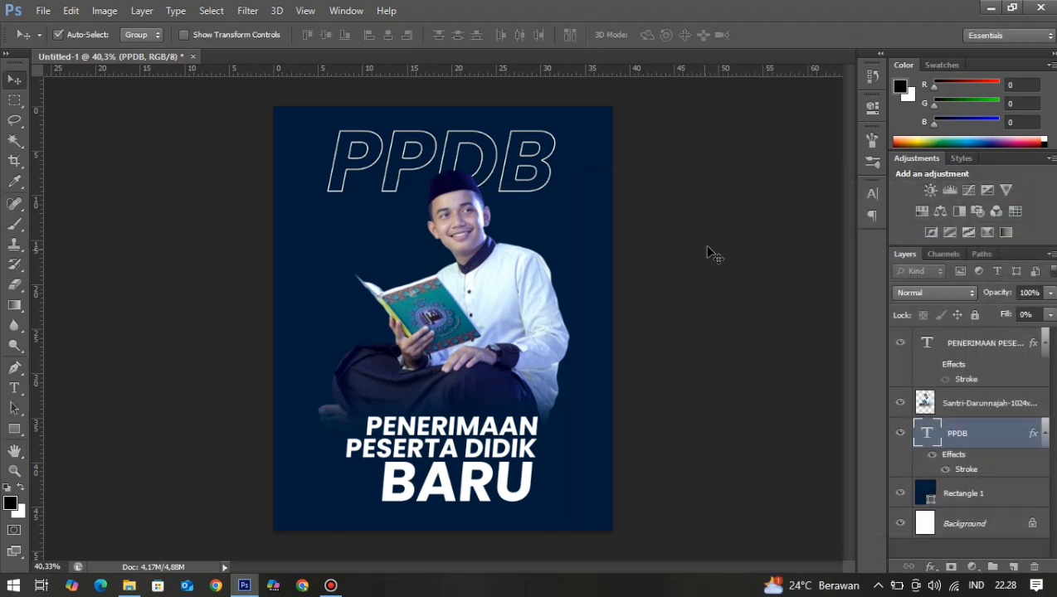
Draw a rounded rectangle about 538 by 66 px with a 200 px radius across the man's legs, above the title text.
{"action": "scroll", "coordinate": [479, 386], "scroll_direction": "up", "scroll_amount": 1}
{"action": "left_click_drag", "start_coordinate": [507, 345], "coordinate": [507, 369]}
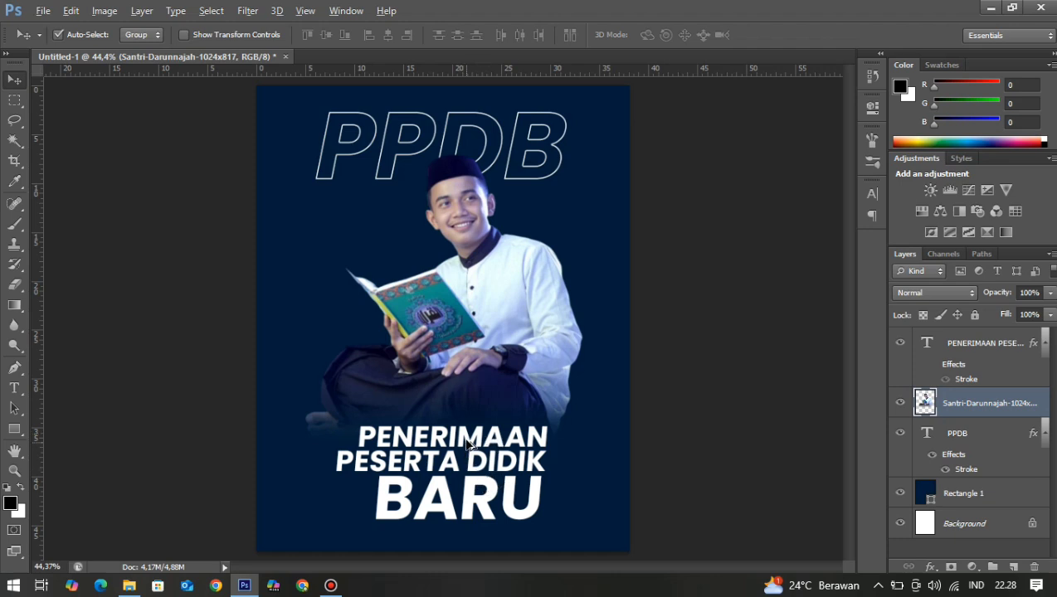
{"action": "left_click", "coordinate": [14, 429]}
{"action": "left_click", "coordinate": [73, 440]}
{"action": "double_click", "coordinate": [589, 36]}
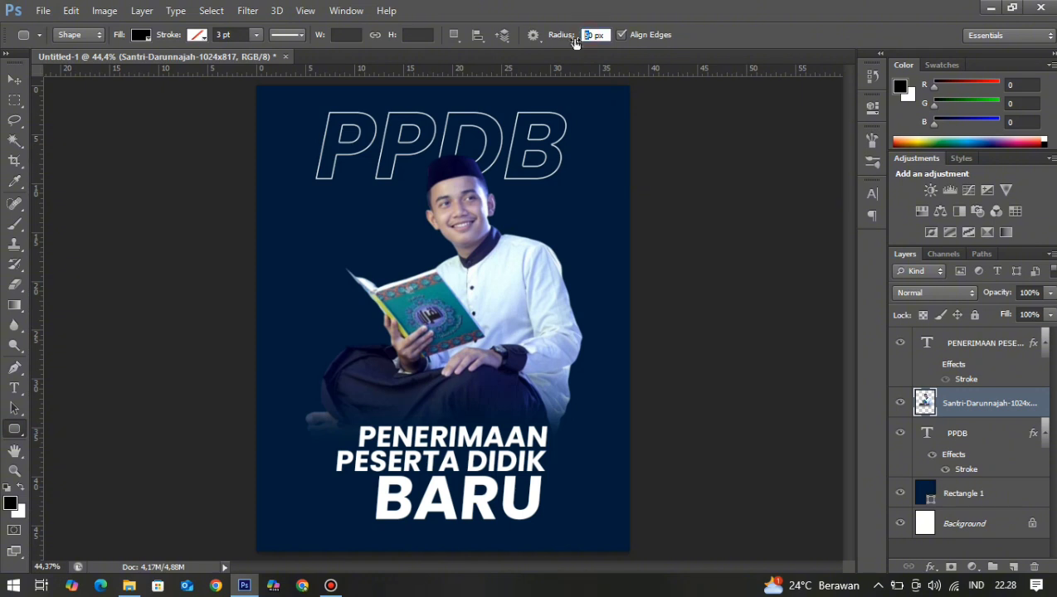
{"action": "type", "text": "200"}
{"action": "key", "text": "Return"}
{"action": "left_click_drag", "start_coordinate": [355, 375], "coordinate": [542, 396]}
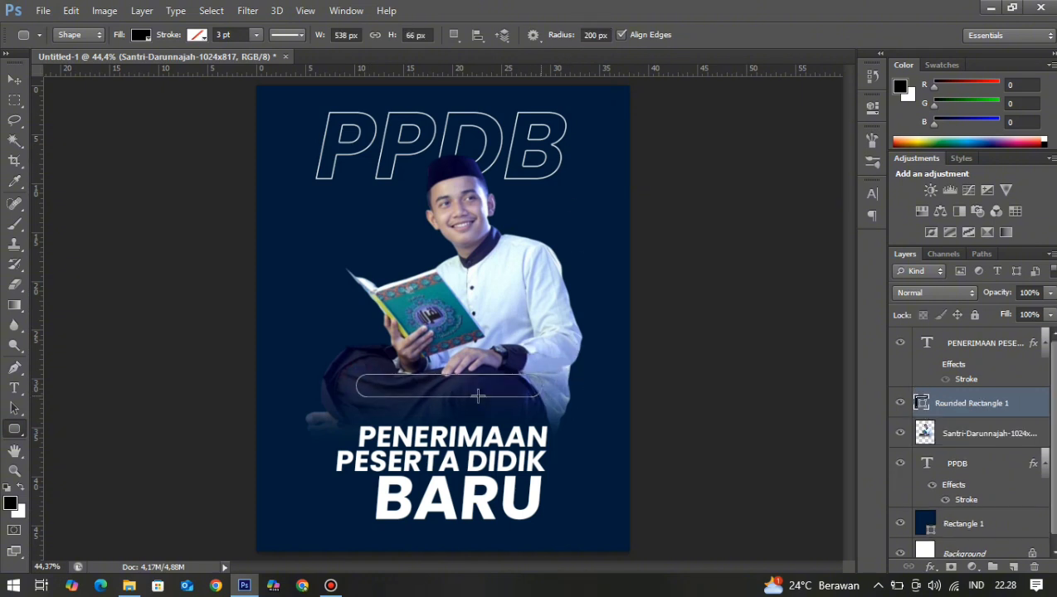
Change the rounded rectangle's fill colour to white (#ffffff).
{"action": "double_click", "coordinate": [923, 410]}
{"action": "left_click_drag", "start_coordinate": [705, 310], "coordinate": [588, 215]}
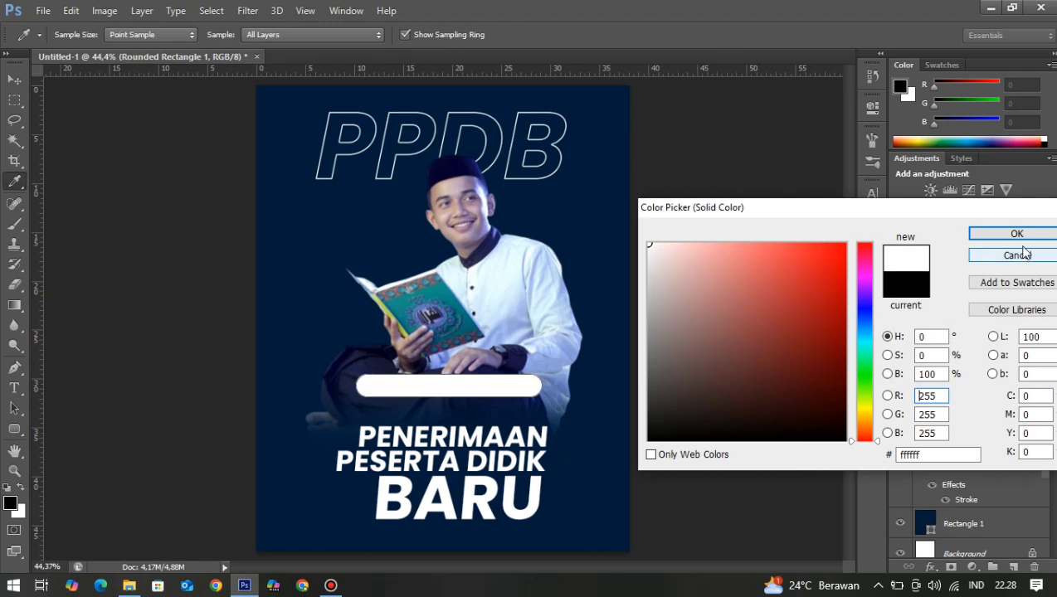
{"action": "left_click", "coordinate": [1016, 234]}
Centre the white rounded label horizontally on the canvas and move it down closer to the title.
{"action": "key", "text": "v"}
{"action": "key", "text": "ctrl+a"}
{"action": "left_click", "coordinate": [388, 35]}
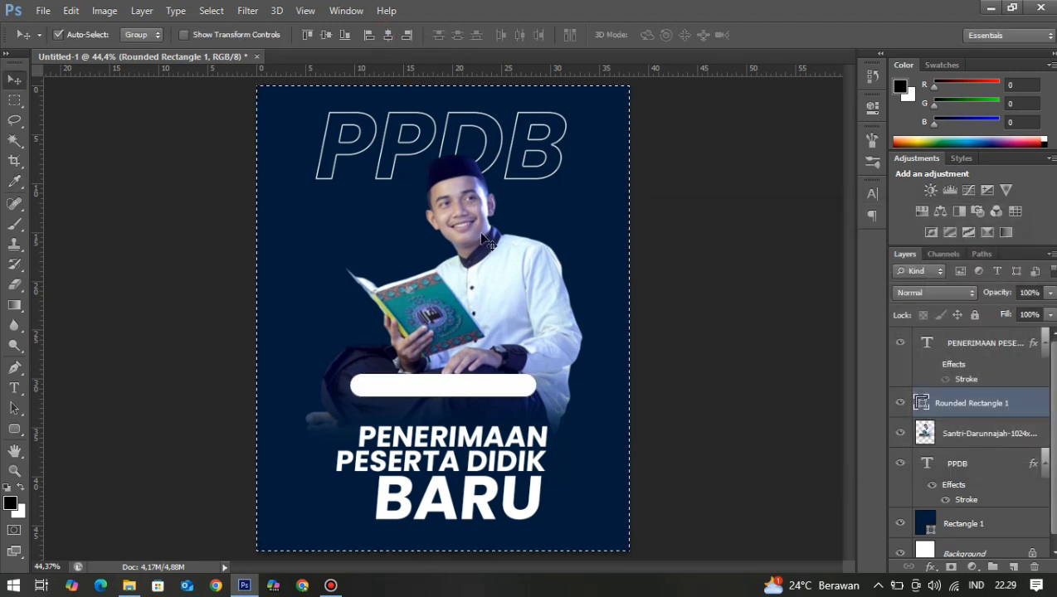
{"action": "scroll", "coordinate": [468, 413], "scroll_direction": "up", "scroll_amount": 3}
{"action": "left_click_drag", "start_coordinate": [448, 378], "coordinate": [451, 411]}
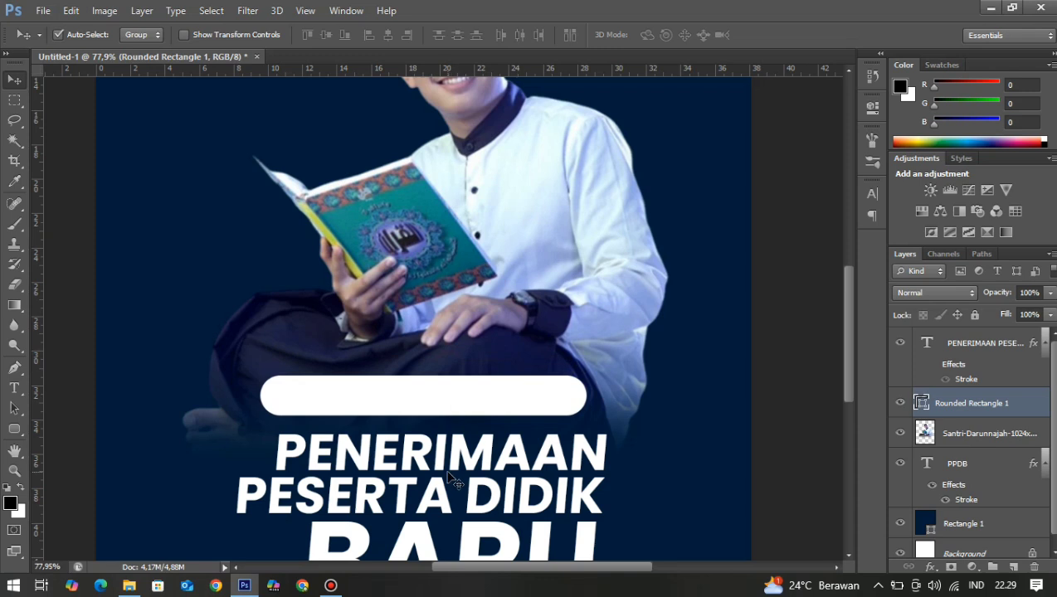
Duplicate the three-line title slightly upward over the rounded label and replace the copy's text with 2025/2026.
{"action": "left_click_drag", "start_coordinate": [431, 494], "coordinate": [433, 448]}
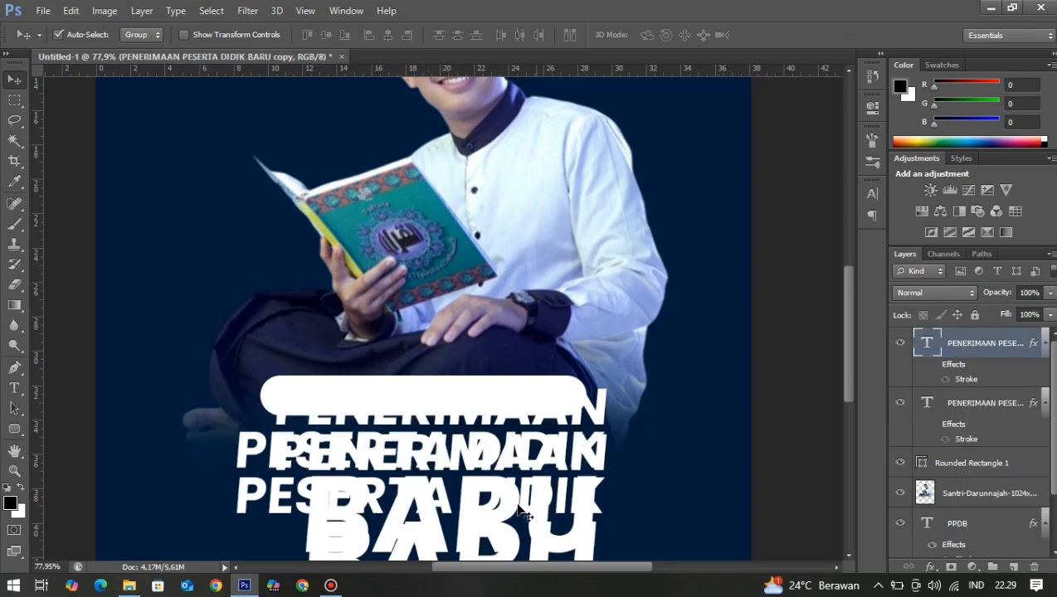
{"action": "key", "text": "t"}
{"action": "left_click", "coordinate": [438, 448]}
{"action": "key", "text": "ctrl+a"}
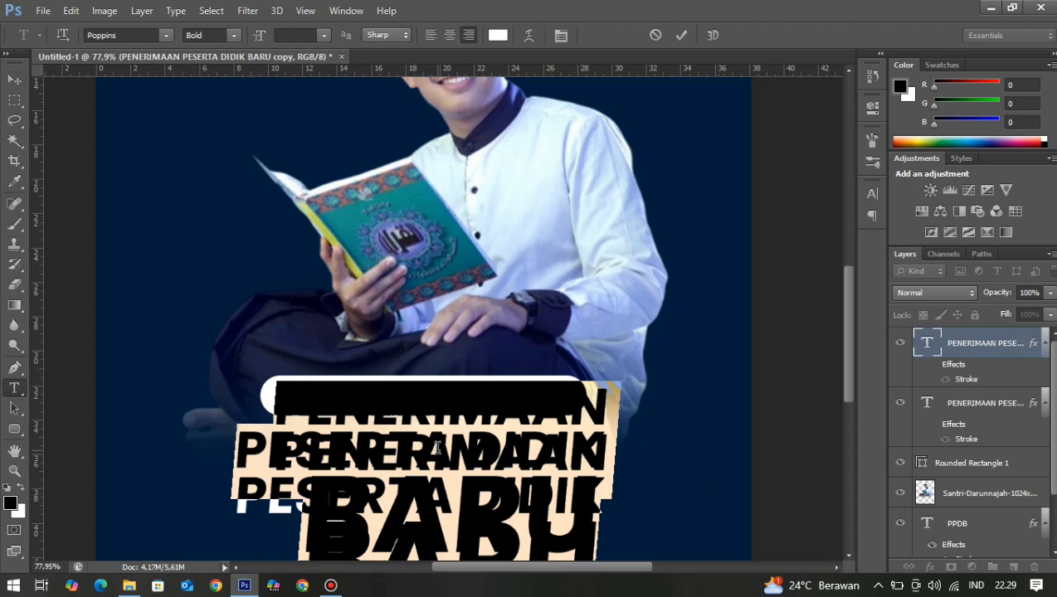
{"action": "type", "text": "2025"}
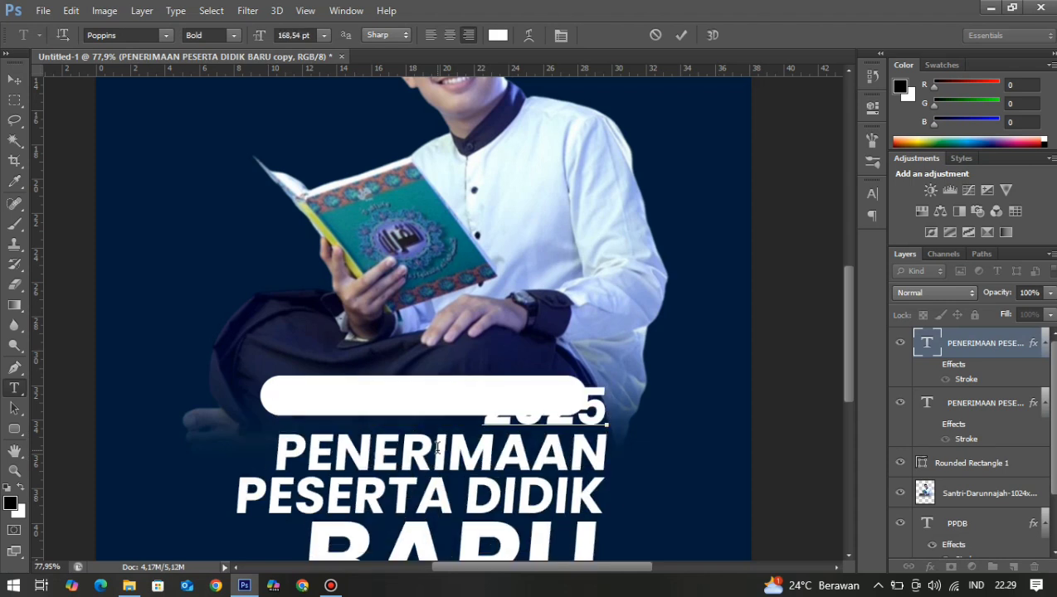
{"action": "type", "text": "/2026"}
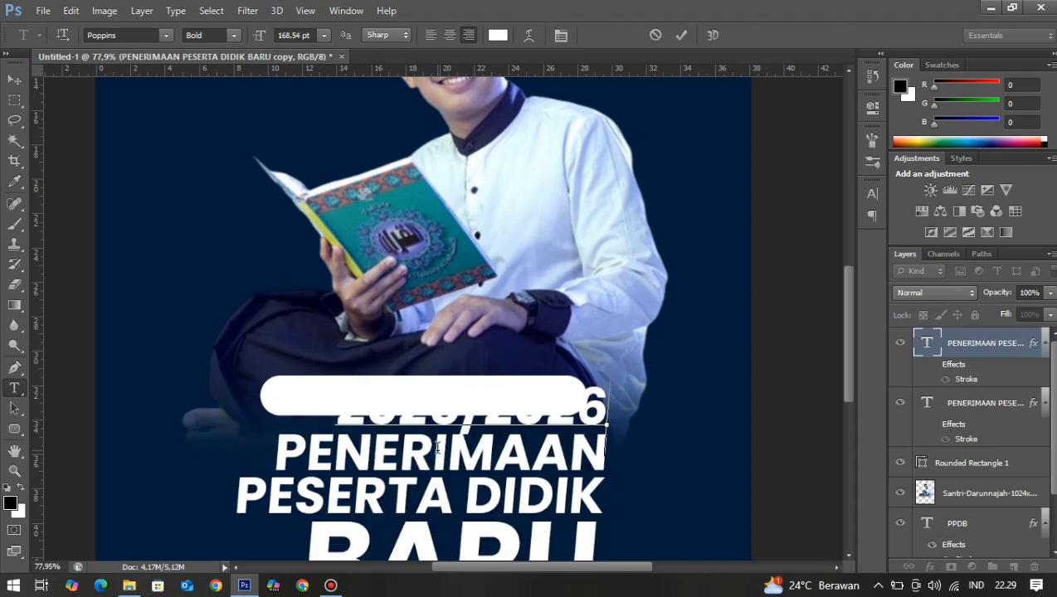
{"action": "left_click", "coordinate": [683, 36]}
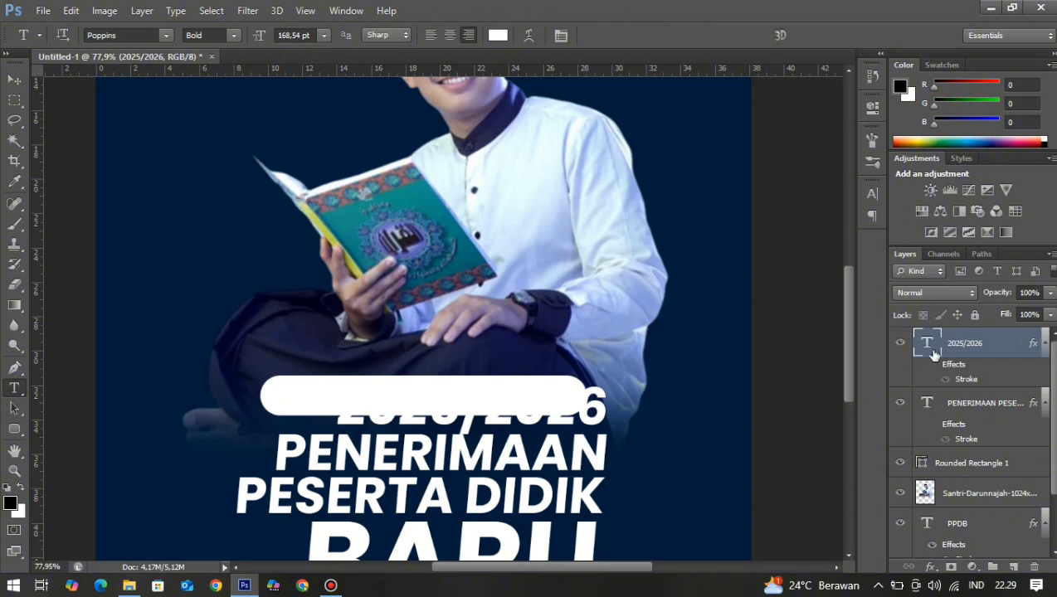
Change the colour of the 2025/2026 text to dark navy.
{"action": "left_click", "coordinate": [872, 193]}
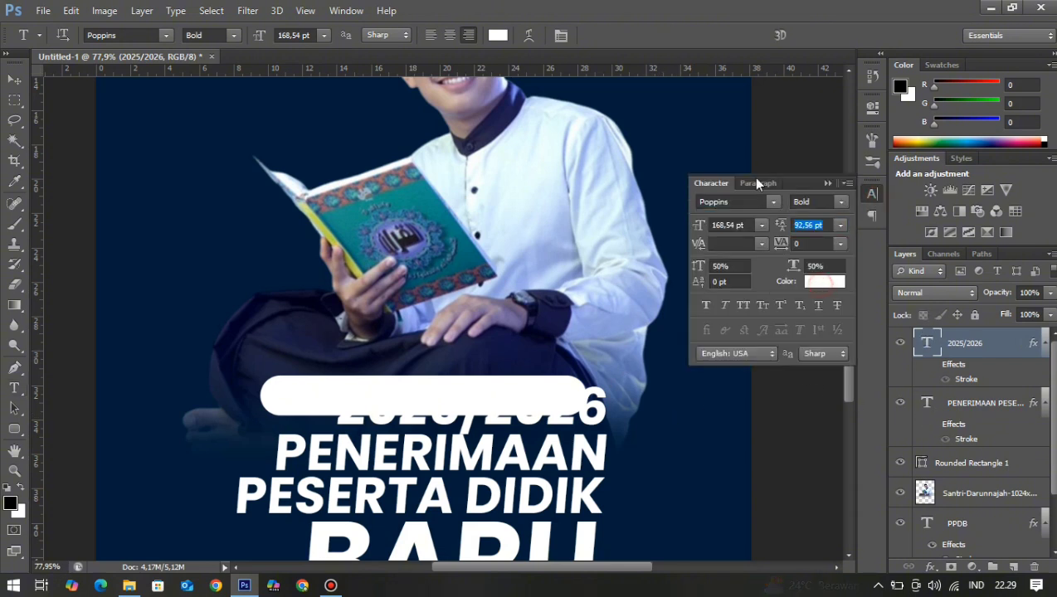
{"action": "left_click", "coordinate": [826, 280]}
{"action": "left_click", "coordinate": [989, 236]}
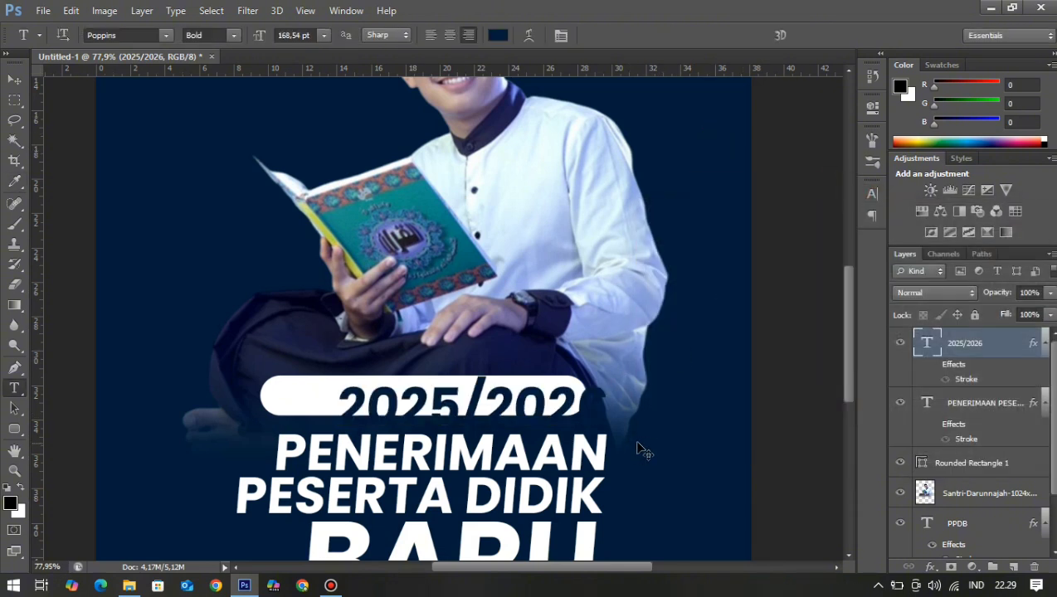
Scale the 2025/2026 text down to about 99.31 pt so it fits the white label, and centre it horizontally on the label.
{"action": "key", "text": "v"}
{"action": "key", "text": "ctrl+t"}
{"action": "left_click_drag", "start_coordinate": [605, 457], "coordinate": [522, 397]}
{"action": "left_click", "coordinate": [781, 34]}
{"action": "left_click", "coordinate": [533, 393], "text": "shift"}
{"action": "left_click", "coordinate": [387, 34]}
{"action": "left_click", "coordinate": [735, 356]}
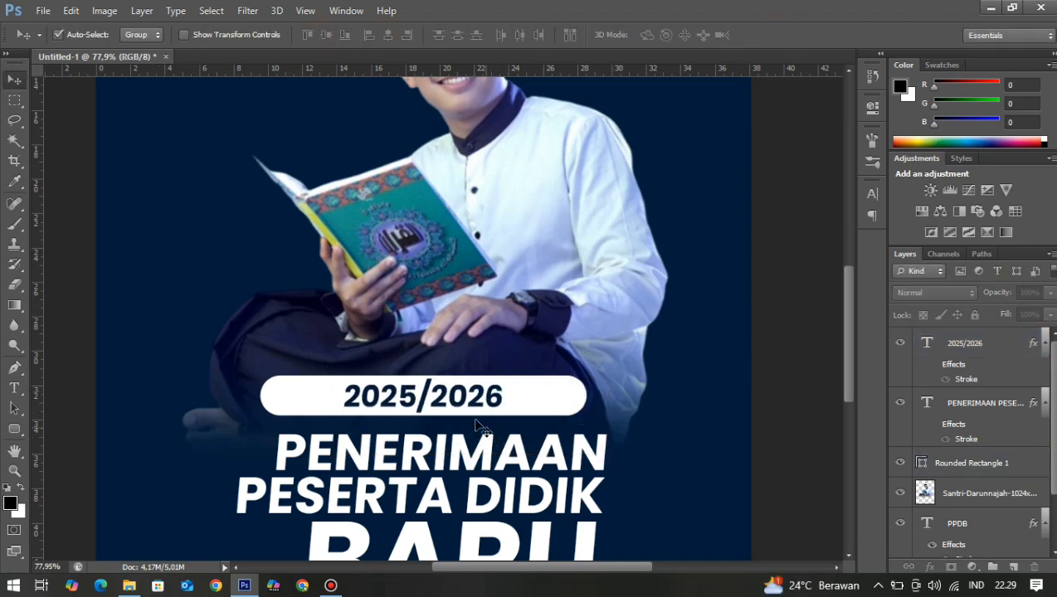
Replace the label text with the date range 7 Juni - 16 Juli 2025.
{"action": "left_click", "coordinate": [458, 402]}
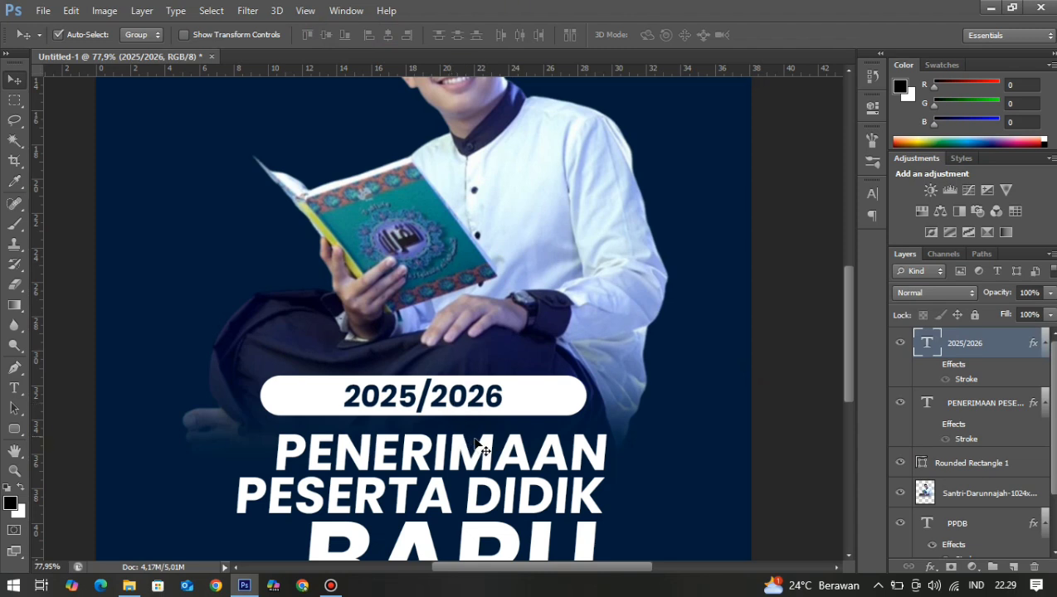
{"action": "key", "text": "t"}
{"action": "left_click", "coordinate": [379, 401]}
{"action": "key", "text": "ctrl+a"}
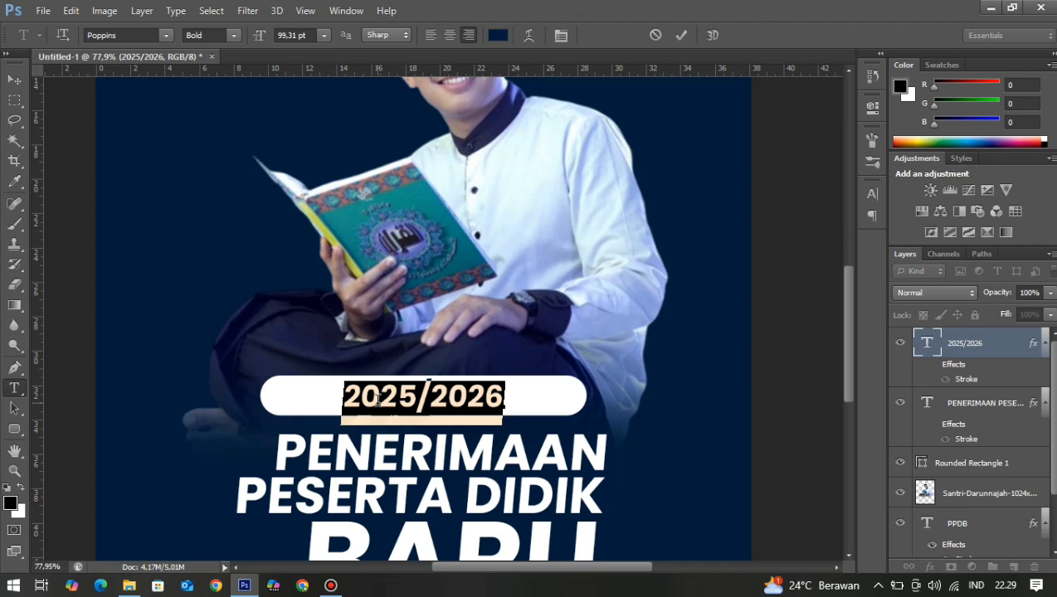
{"action": "type", "text": "7 mE"}
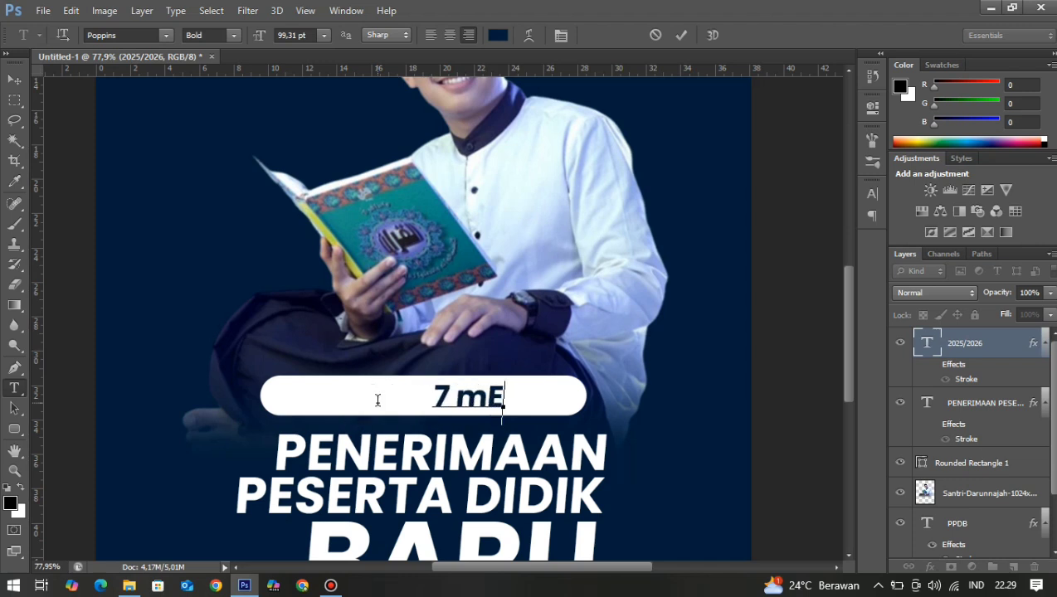
{"action": "key", "text": "BackSpace"}
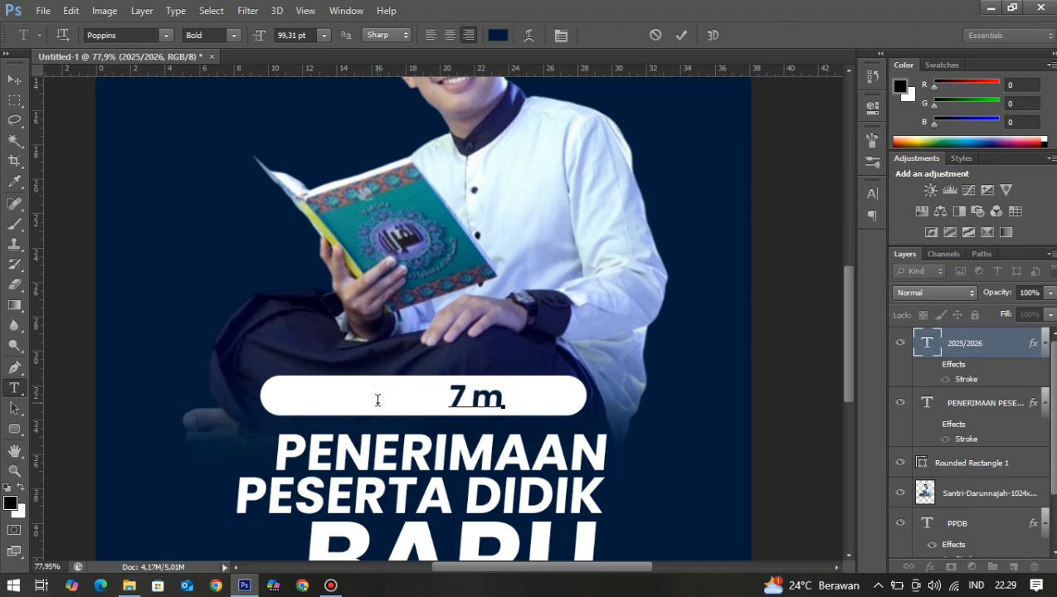
{"action": "key", "text": "BackSpace"}
{"action": "type", "text": "Ju"}
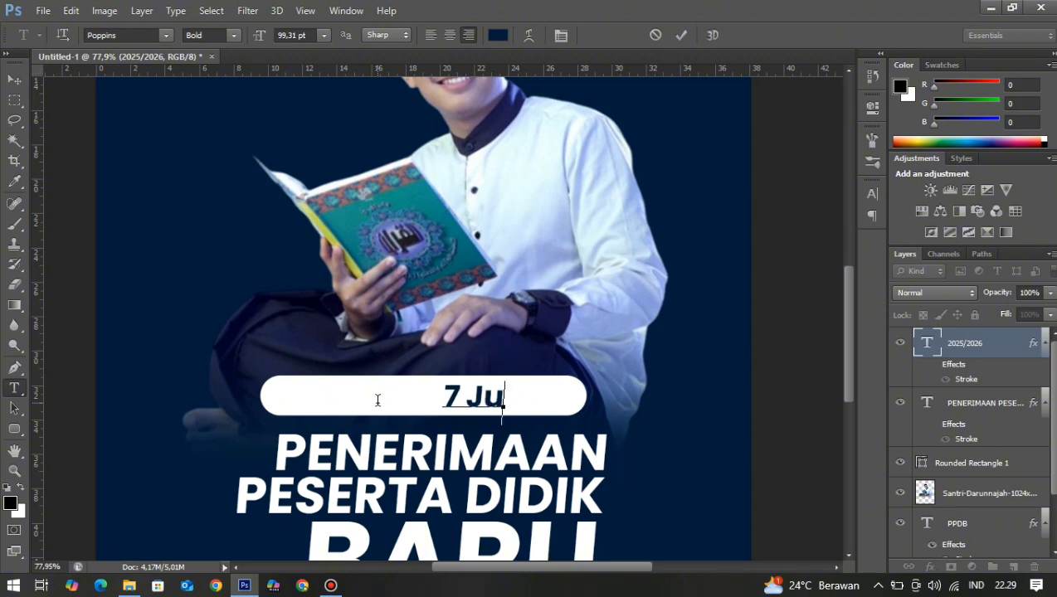
{"action": "type", "text": "ni - "}
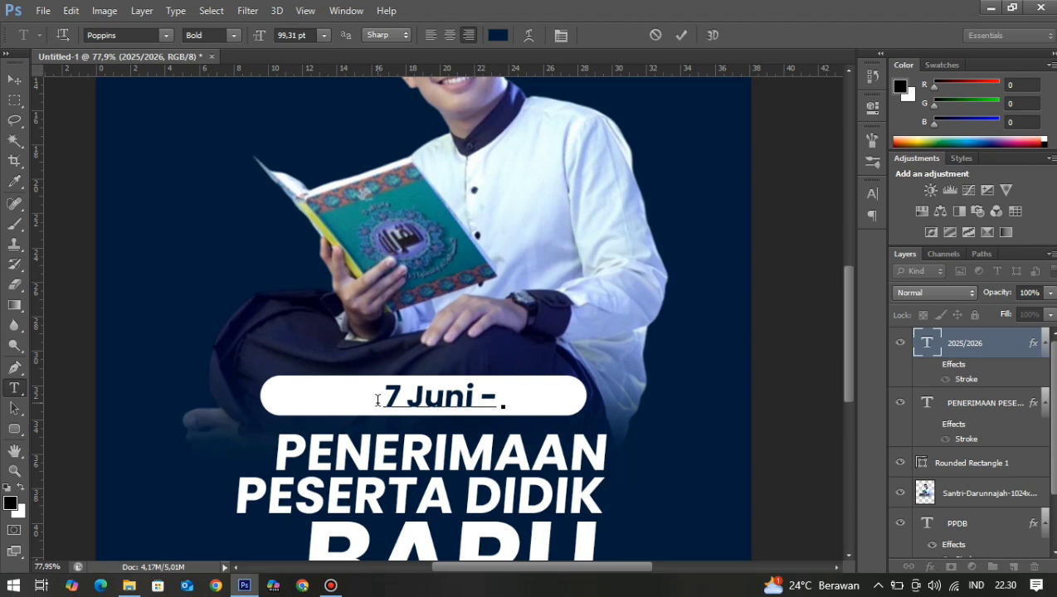
{"action": "type", "text": "16 Ju"}
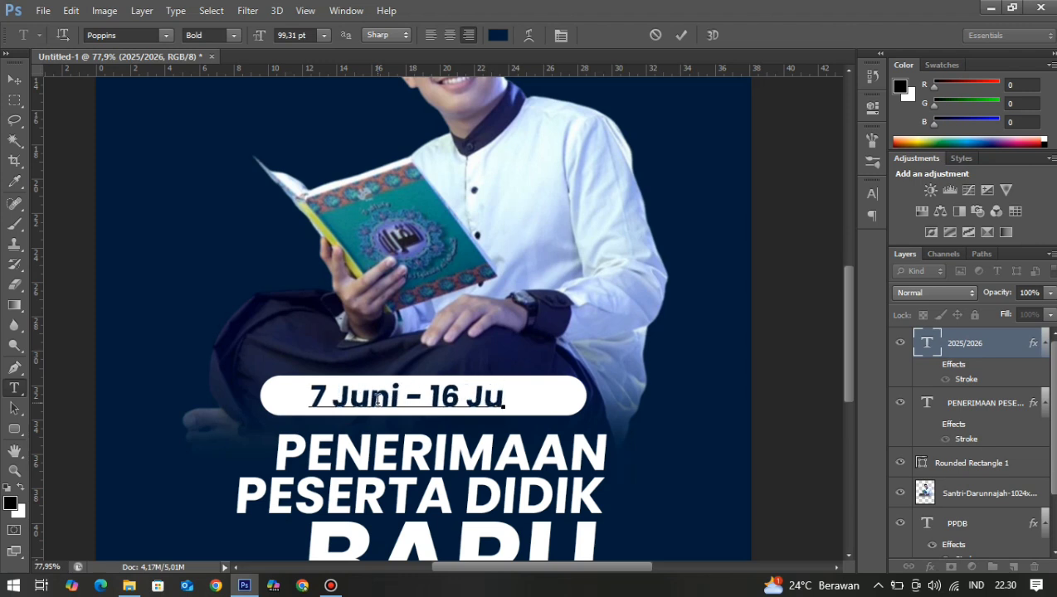
{"action": "type", "text": "li 2025"}
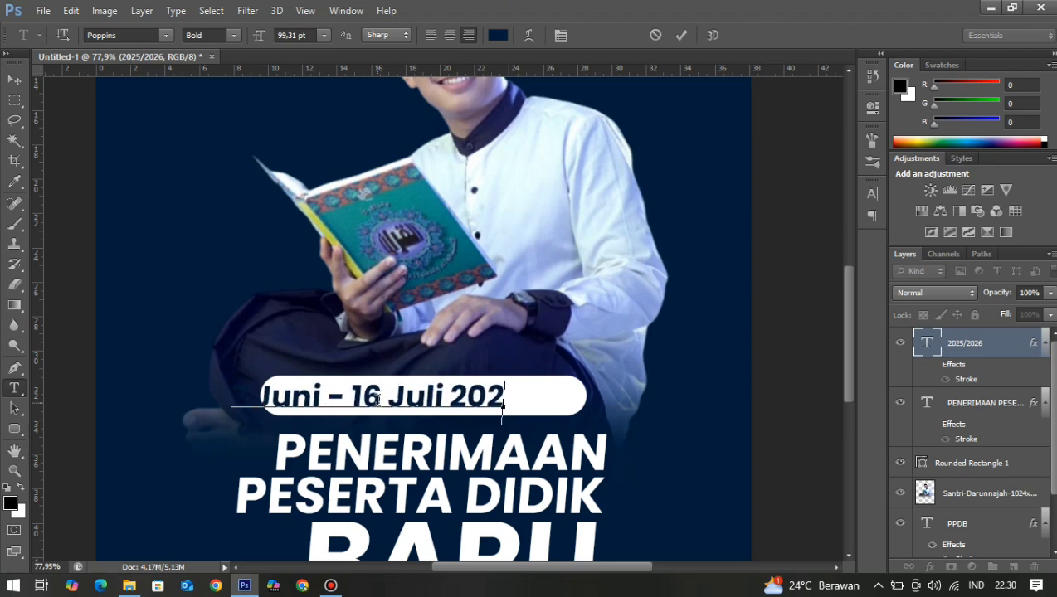
{"action": "left_click", "coordinate": [682, 34]}
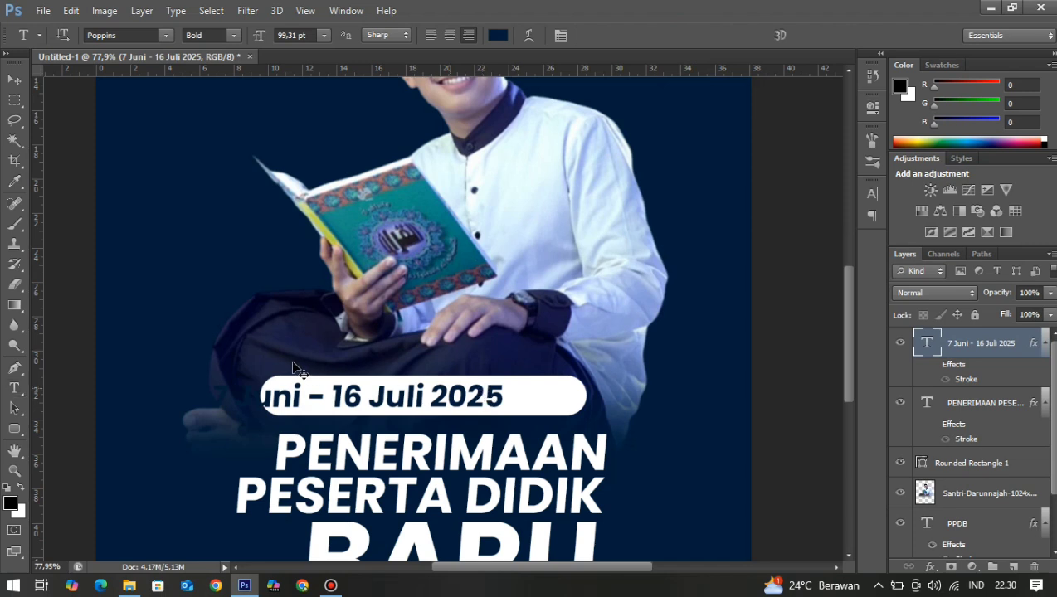
Scale the date text down to about 87% and centre it horizontally and vertically on the white label.
{"action": "key", "text": "ctrl+t"}
{"action": "left_click_drag", "start_coordinate": [213, 383], "coordinate": [253, 388]}
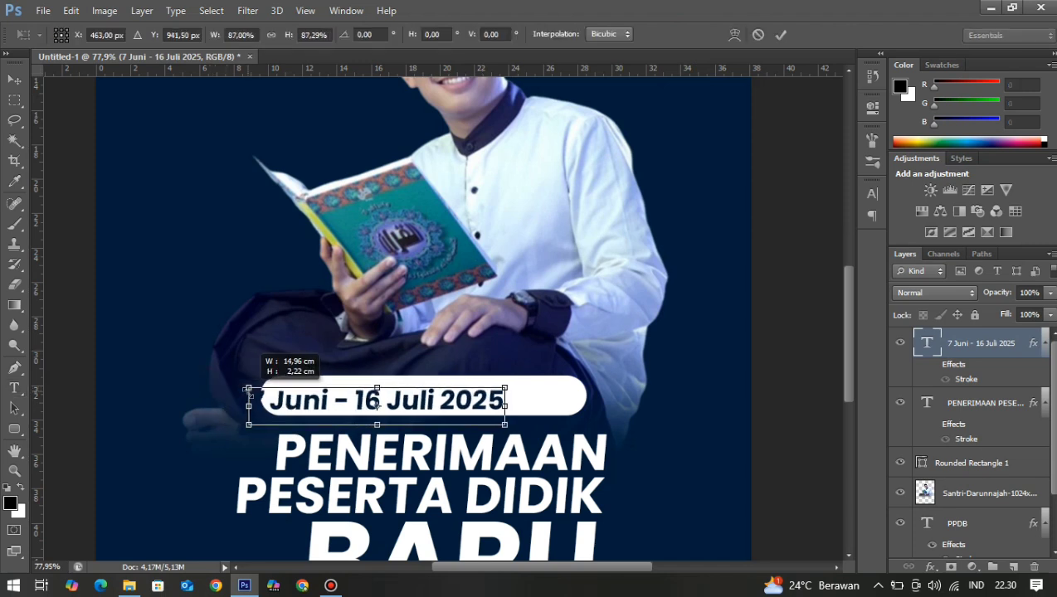
{"action": "left_click", "coordinate": [781, 35]}
{"action": "key", "text": "v"}
{"action": "left_click", "coordinate": [538, 396], "text": "shift"}
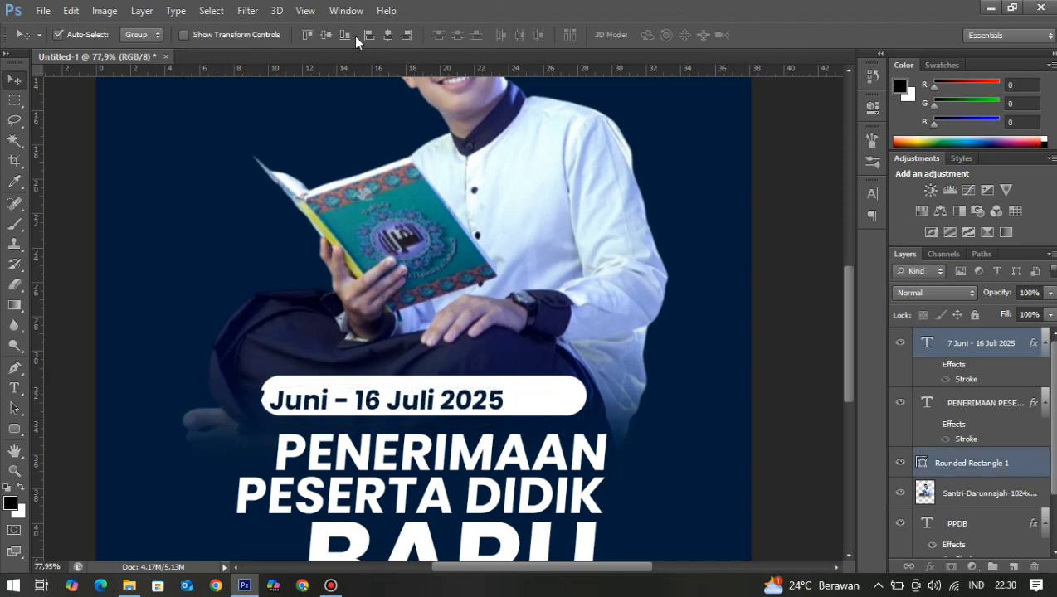
{"action": "left_click", "coordinate": [388, 35]}
{"action": "left_click", "coordinate": [326, 35]}
{"action": "left_click", "coordinate": [656, 419]}
Scale the white label and its date text down together to roughly two thirds of their size, just above the title.
{"action": "scroll", "coordinate": [509, 479], "scroll_direction": "down", "scroll_amount": 7}
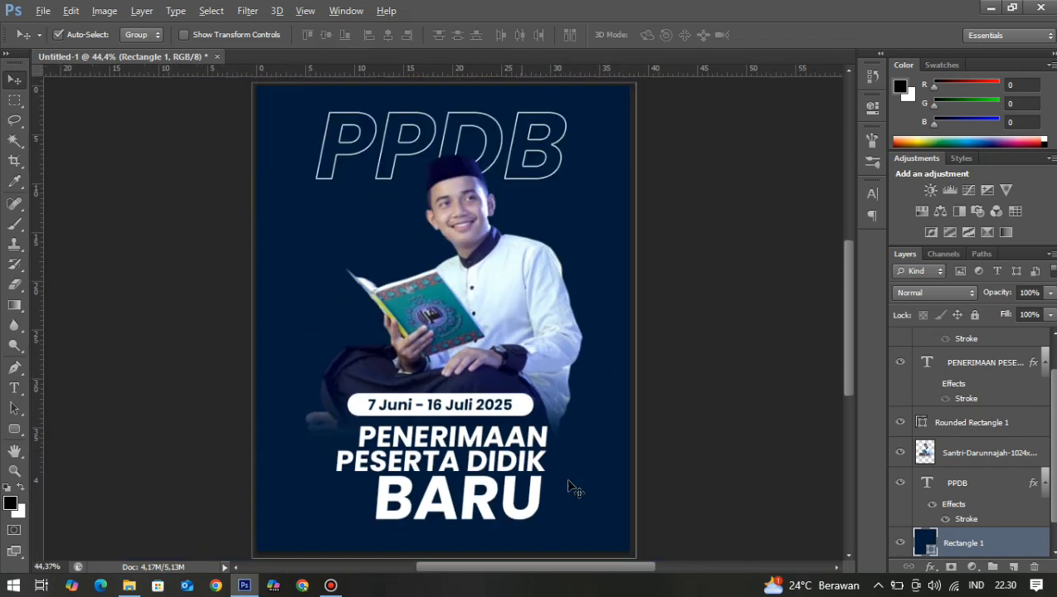
{"action": "scroll", "coordinate": [508, 496], "scroll_direction": "up", "scroll_amount": 2}
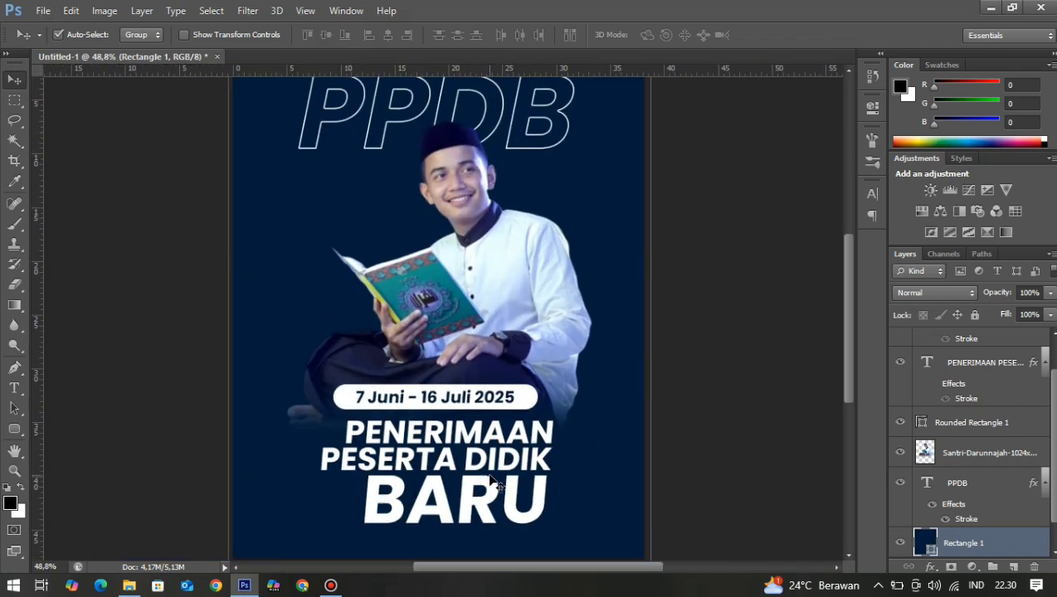
{"action": "scroll", "coordinate": [531, 453], "scroll_direction": "up", "scroll_amount": 3}
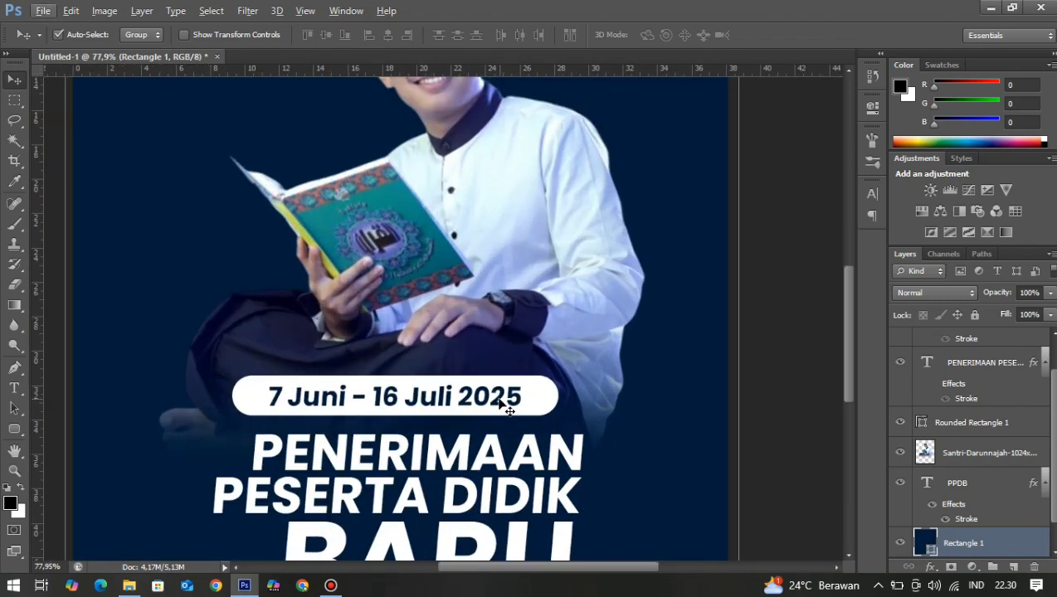
{"action": "left_click", "coordinate": [538, 400]}
{"action": "left_click", "coordinate": [549, 395], "text": "shift"}
{"action": "key", "text": "ctrl+t"}
{"action": "left_click_drag", "start_coordinate": [558, 395], "coordinate": [458, 416]}
{"action": "left_click", "coordinate": [781, 34]}
{"action": "scroll", "coordinate": [454, 410], "scroll_direction": "down", "scroll_amount": 1}
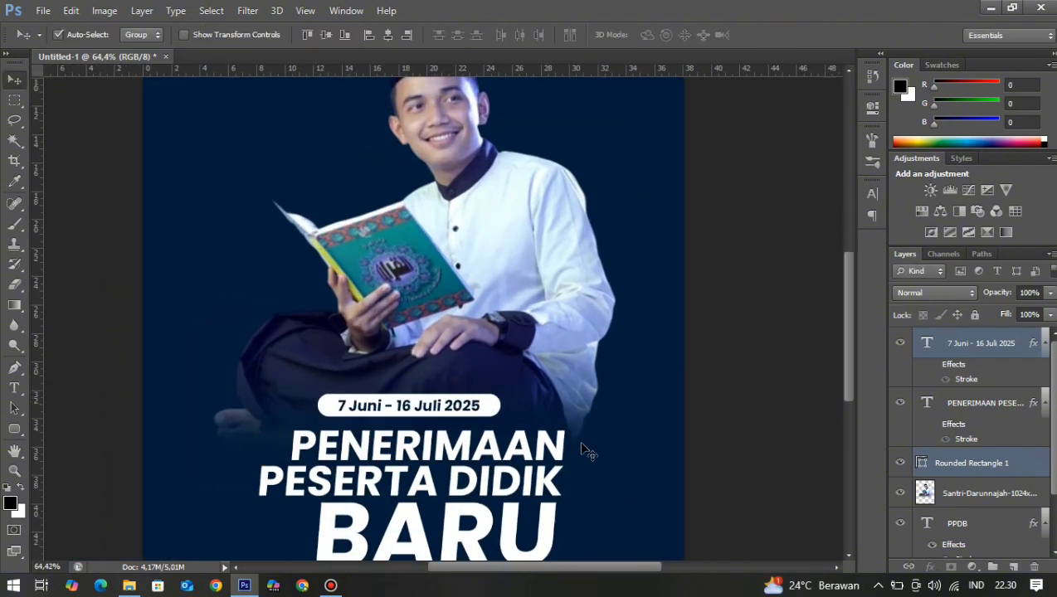
{"action": "left_click", "coordinate": [750, 401]}
Scale the photo of the man down slightly and move it up a little, away from the date label.
{"action": "scroll", "coordinate": [400, 347], "scroll_direction": "down", "scroll_amount": 1}
{"action": "scroll", "coordinate": [402, 347], "scroll_direction": "down", "scroll_amount": 2}
{"action": "scroll", "coordinate": [401, 347], "scroll_direction": "down", "scroll_amount": 4}
{"action": "scroll", "coordinate": [496, 388], "scroll_direction": "up", "scroll_amount": 1}
{"action": "scroll", "coordinate": [496, 389], "scroll_direction": "down", "scroll_amount": 1}
{"action": "scroll", "coordinate": [500, 398], "scroll_direction": "down", "scroll_amount": 2}
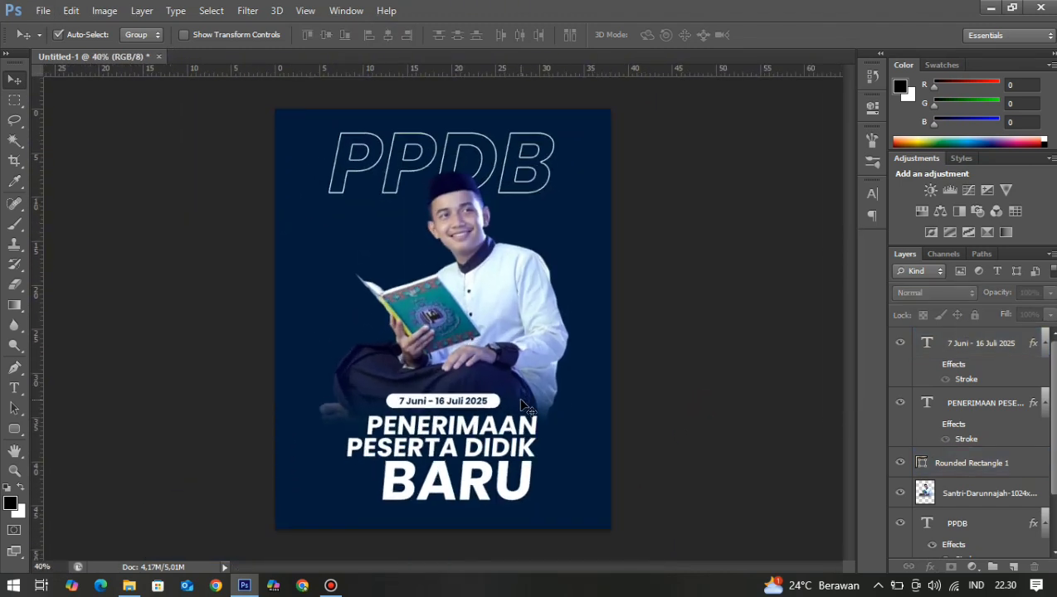
{"action": "left_click", "coordinate": [482, 341]}
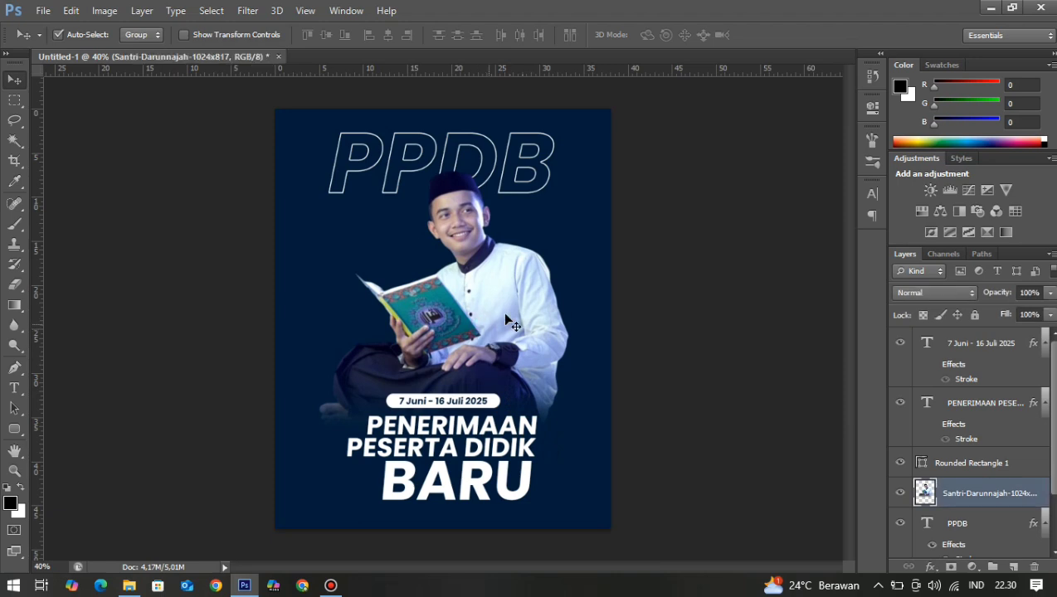
{"action": "key", "text": "ctrl+t"}
{"action": "left_click_drag", "start_coordinate": [578, 167], "coordinate": [562, 185]}
{"action": "left_click_drag", "start_coordinate": [519, 309], "coordinate": [520, 293]}
{"action": "left_click", "coordinate": [781, 35]}
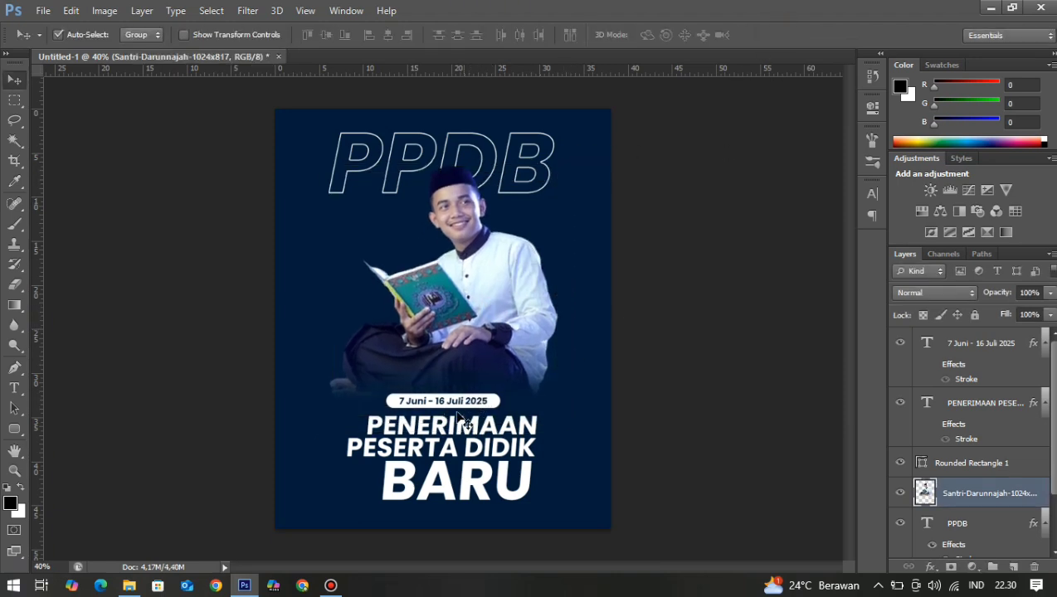
Move the date label, its text and the three-line title up together so they overlap the bottom of the man's photo.
{"action": "left_click", "coordinate": [467, 405]}
{"action": "left_click", "coordinate": [496, 407], "text": "shift"}
{"action": "left_click", "coordinate": [488, 427], "text": "shift"}
{"action": "left_click_drag", "start_coordinate": [486, 442], "coordinate": [486, 427]}
{"action": "left_click", "coordinate": [708, 452]}
Duplicate the three-line title and place the copy over the book and the man's chest.
{"action": "scroll", "coordinate": [480, 438], "scroll_direction": "up", "scroll_amount": 2}
{"action": "scroll", "coordinate": [486, 444], "scroll_direction": "down", "scroll_amount": 1}
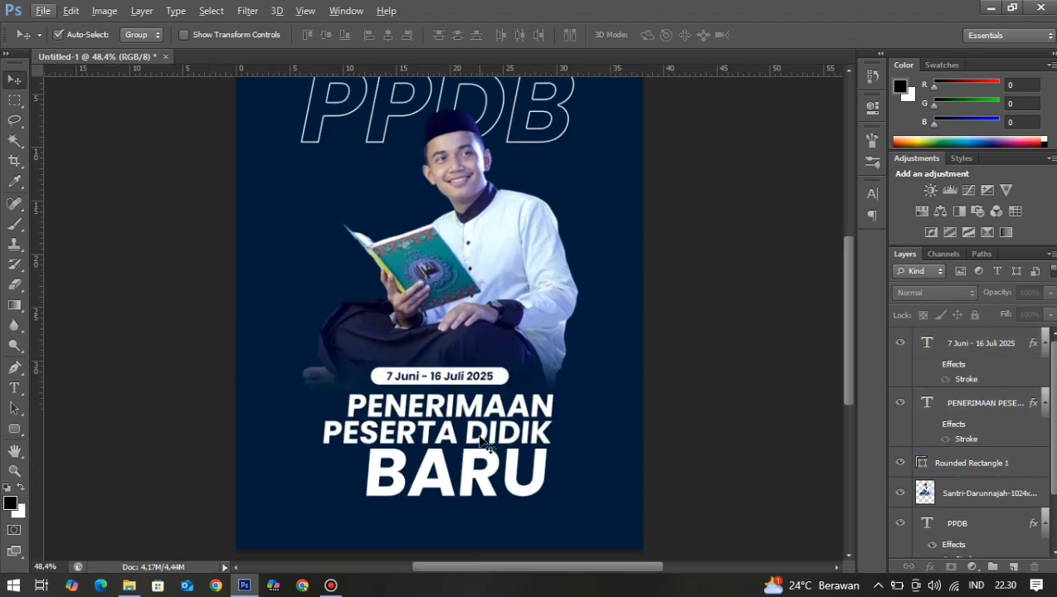
{"action": "scroll", "coordinate": [498, 477], "scroll_direction": "down", "scroll_amount": 1}
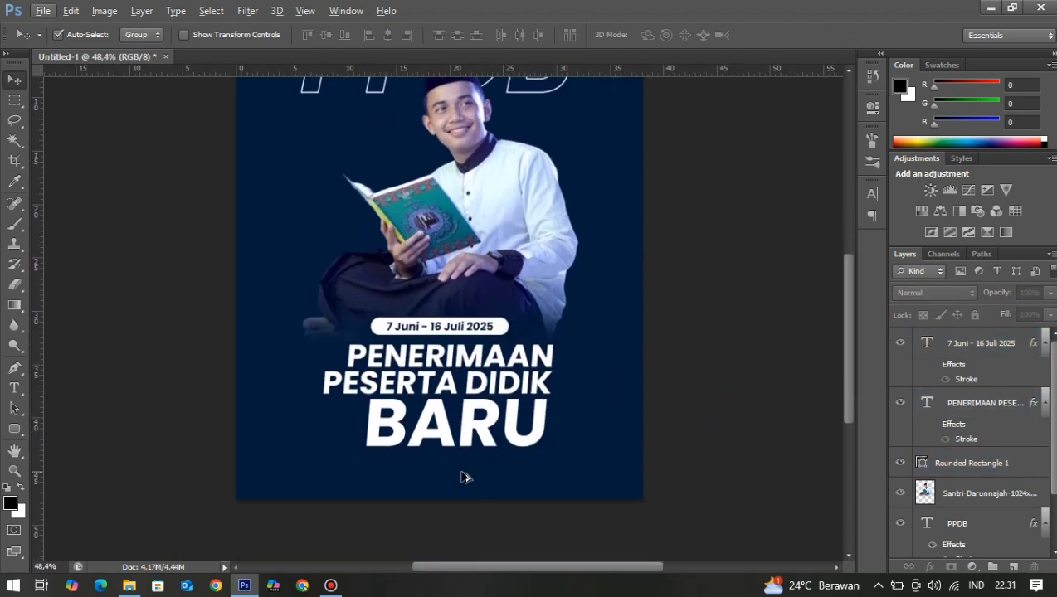
{"action": "scroll", "coordinate": [415, 461], "scroll_direction": "up", "scroll_amount": 3}
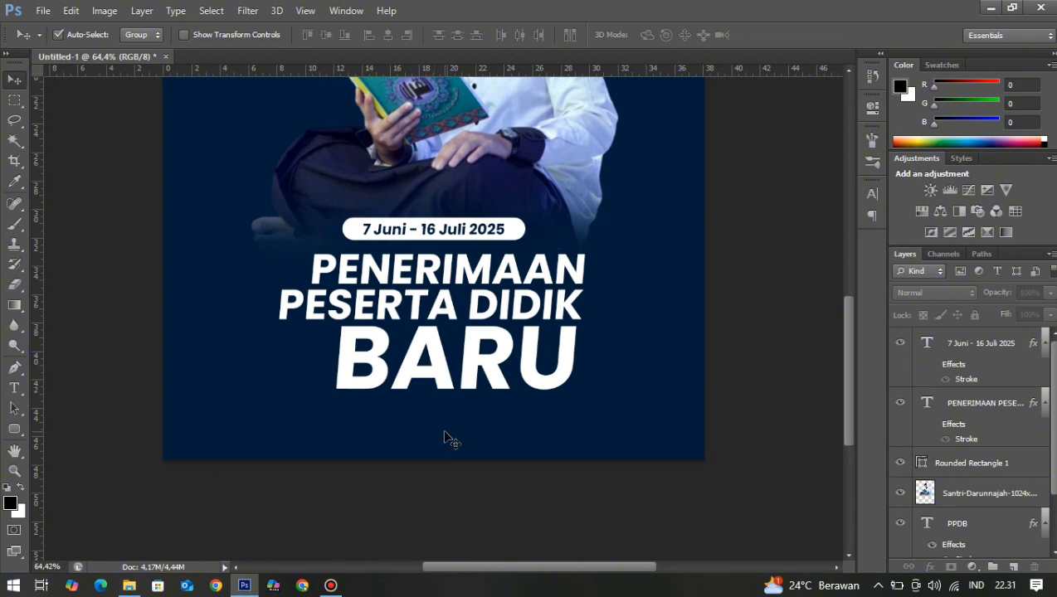
{"action": "scroll", "coordinate": [445, 433], "scroll_direction": "down", "scroll_amount": 3}
{"action": "scroll", "coordinate": [428, 304], "scroll_direction": "up", "scroll_amount": 2}
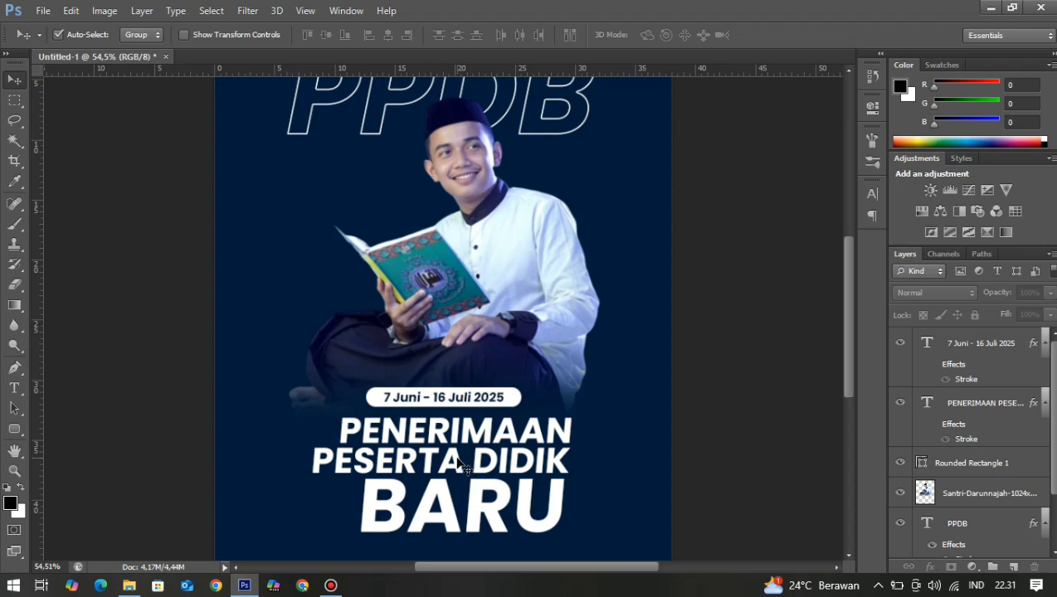
{"action": "left_click_drag", "start_coordinate": [469, 478], "coordinate": [409, 257]}
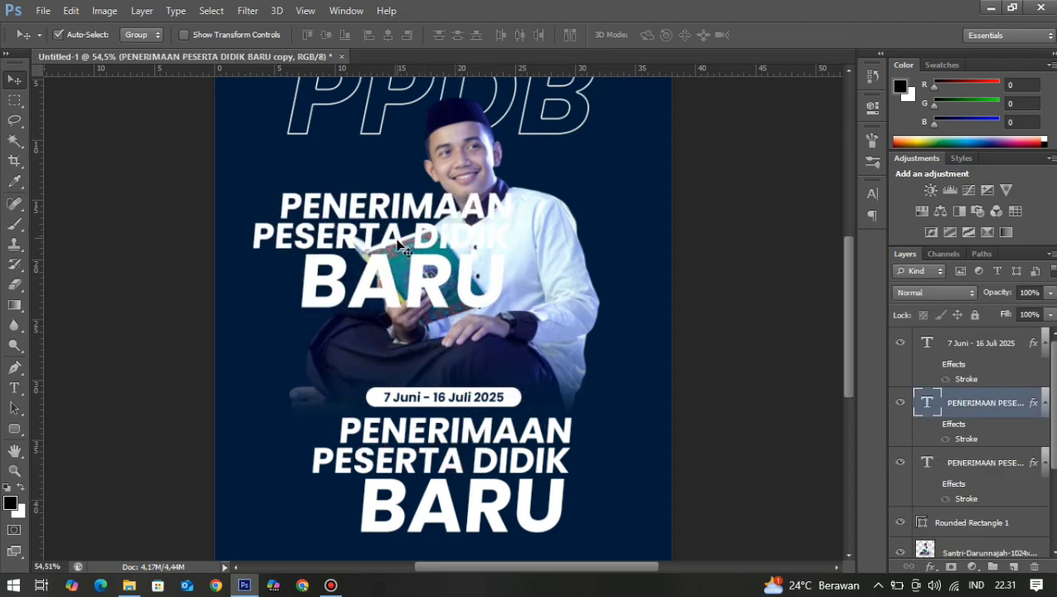
Replace the text of the copied title with DAFTAR SEKARANG on two lines.
{"action": "key", "text": "t"}
{"action": "left_click", "coordinate": [398, 208]}
{"action": "key", "text": "ctrl+a"}
{"action": "key", "text": "BackSpace"}
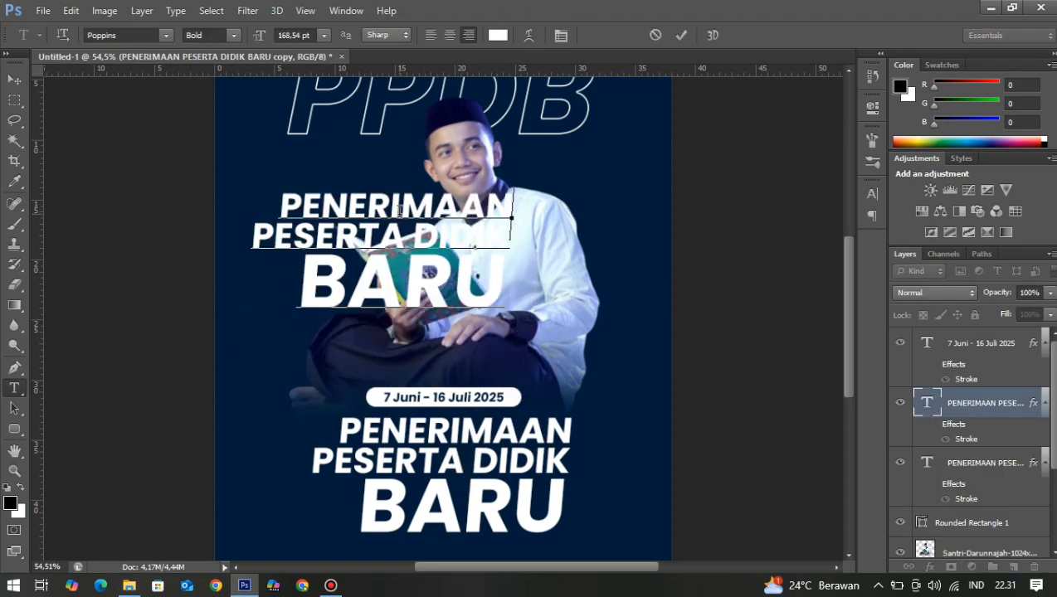
{"action": "type", "text": "DAFTAR SEKARANG"}
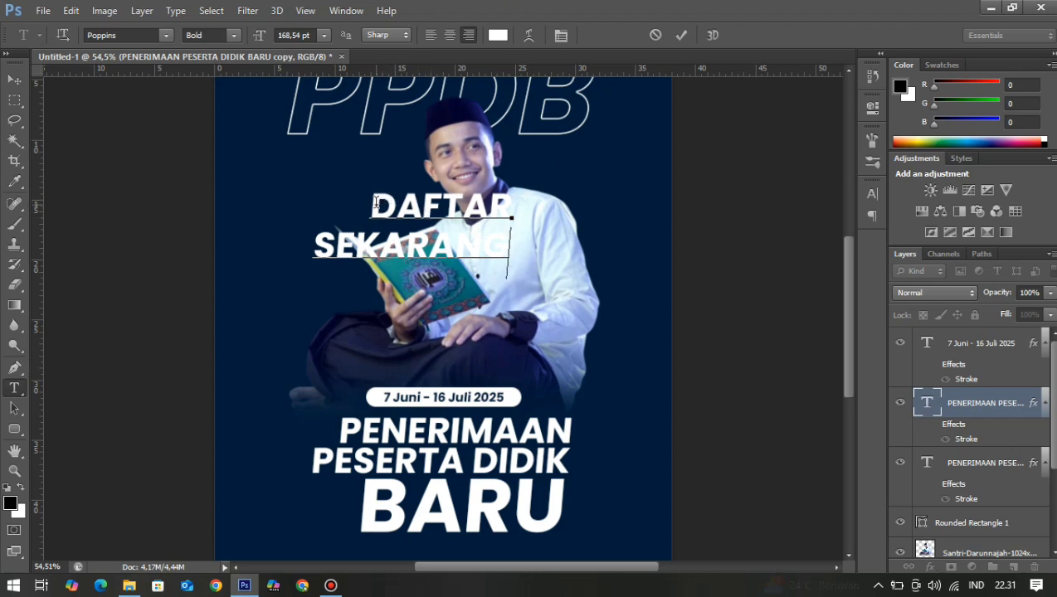
Enlarge the word DAFTAR, and scale the two-line text to about 50% in the empty area beside the man's face.
{"action": "left_click_drag", "start_coordinate": [373, 209], "coordinate": [576, 170]}
{"action": "left_click_drag", "start_coordinate": [258, 41], "coordinate": [359, 40]}
{"action": "left_click", "coordinate": [683, 35]}
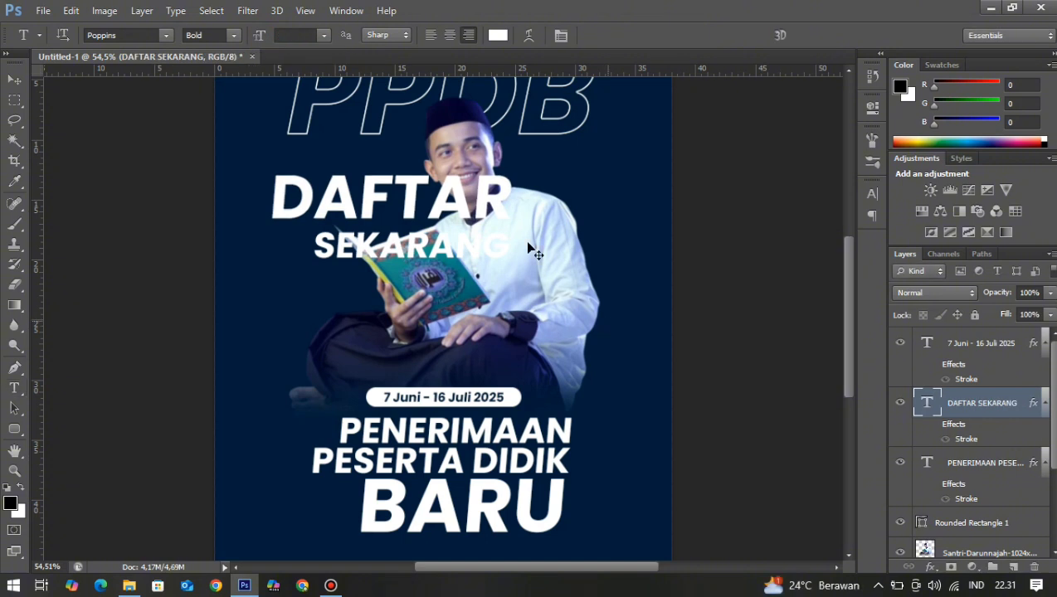
{"action": "key", "text": "ctrl+t"}
{"action": "left_click_drag", "start_coordinate": [516, 279], "coordinate": [380, 187]}
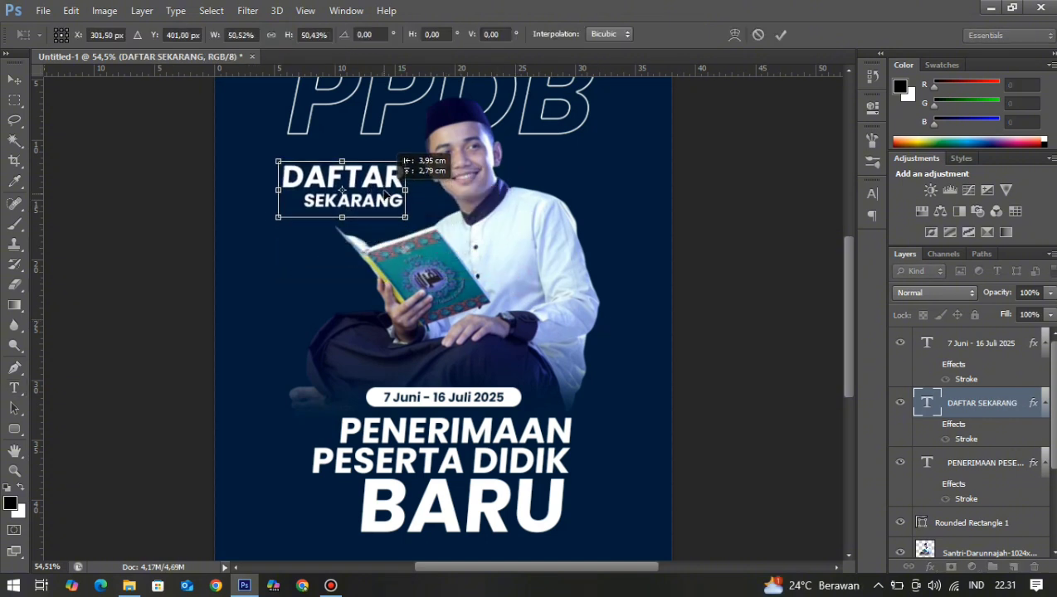
{"action": "left_click", "coordinate": [781, 35]}
Set the font size of the word SEKARANG to 147 pt.
{"action": "scroll", "coordinate": [464, 159], "scroll_direction": "up", "scroll_amount": 1}
{"action": "scroll", "coordinate": [363, 158], "scroll_direction": "up", "scroll_amount": 4}
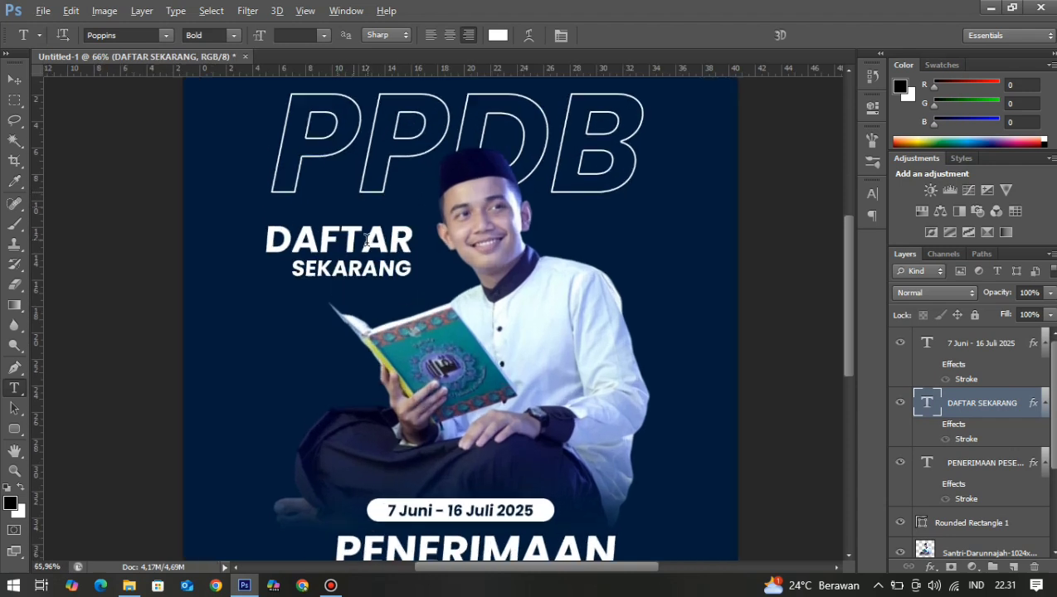
{"action": "left_click_drag", "start_coordinate": [287, 278], "coordinate": [420, 274]}
{"action": "left_click", "coordinate": [286, 35]}
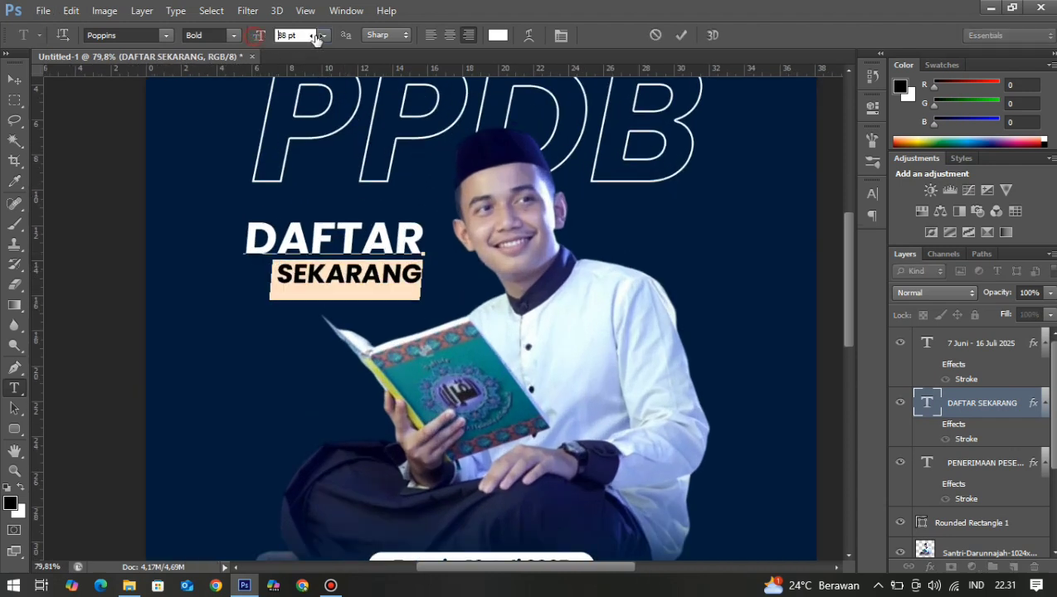
{"action": "type", "text": "153"}
{"action": "key", "text": "Return"}
{"action": "type", "text": "147"}
{"action": "key", "text": "Return"}
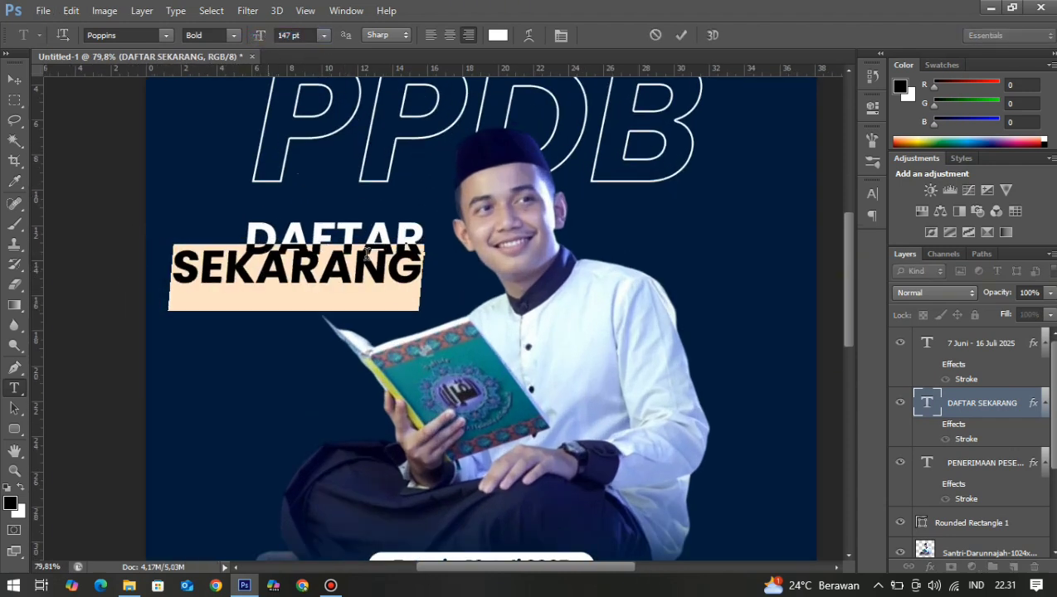
Set the word DAFTAR to about 137.51 pt and increase the leading of both lines so they no longer overlap.
{"action": "left_click_drag", "start_coordinate": [258, 235], "coordinate": [490, 229]}
{"action": "left_click_drag", "start_coordinate": [260, 38], "coordinate": [253, 38]}
{"action": "left_click", "coordinate": [873, 193]}
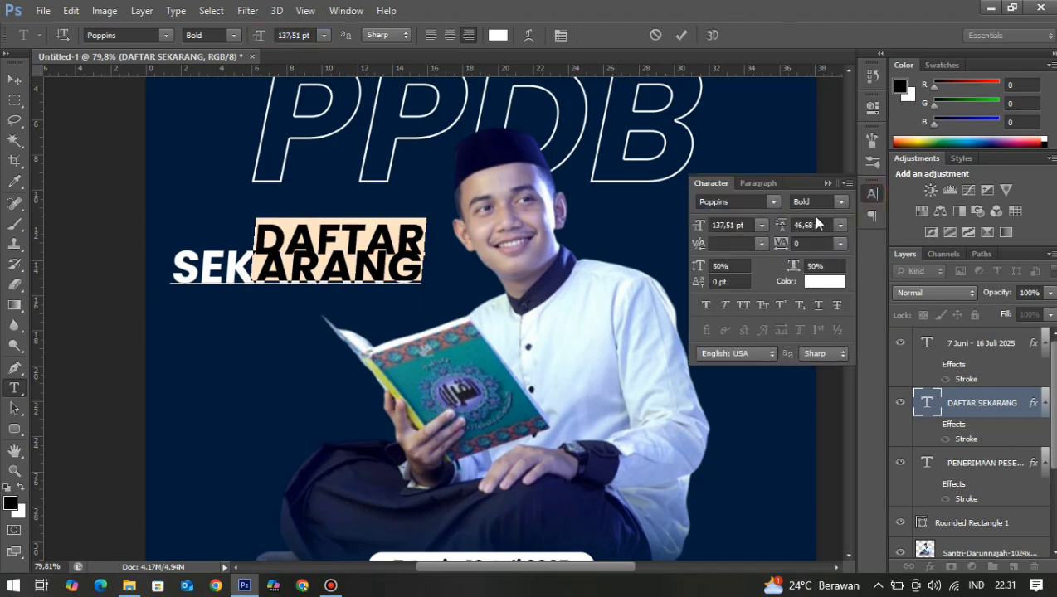
{"action": "key", "text": "ctrl+a"}
{"action": "left_click_drag", "start_coordinate": [781, 229], "coordinate": [794, 225]}
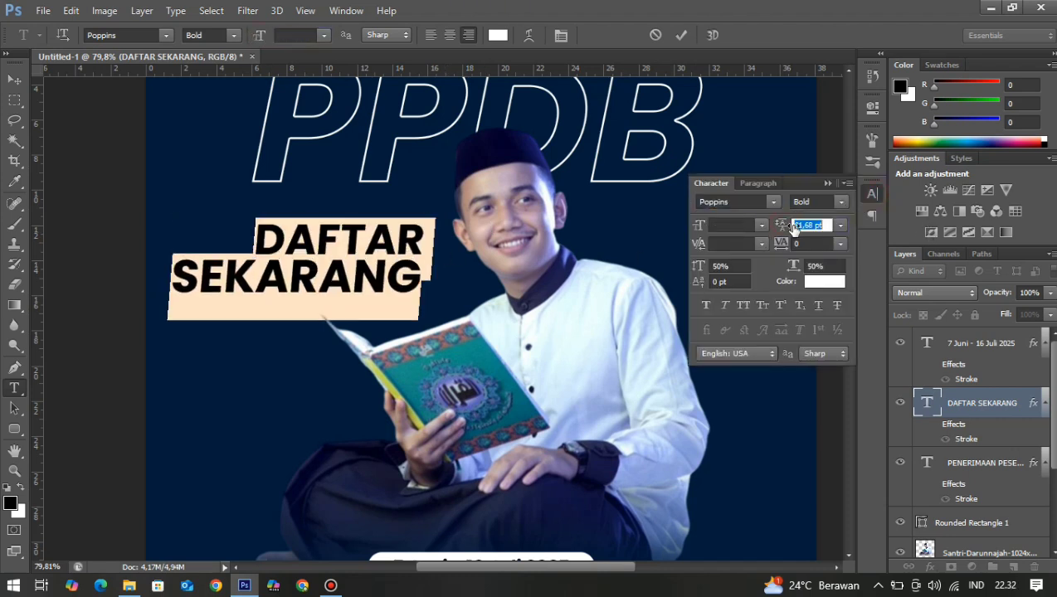
{"action": "left_click", "coordinate": [829, 183]}
{"action": "left_click", "coordinate": [680, 35]}
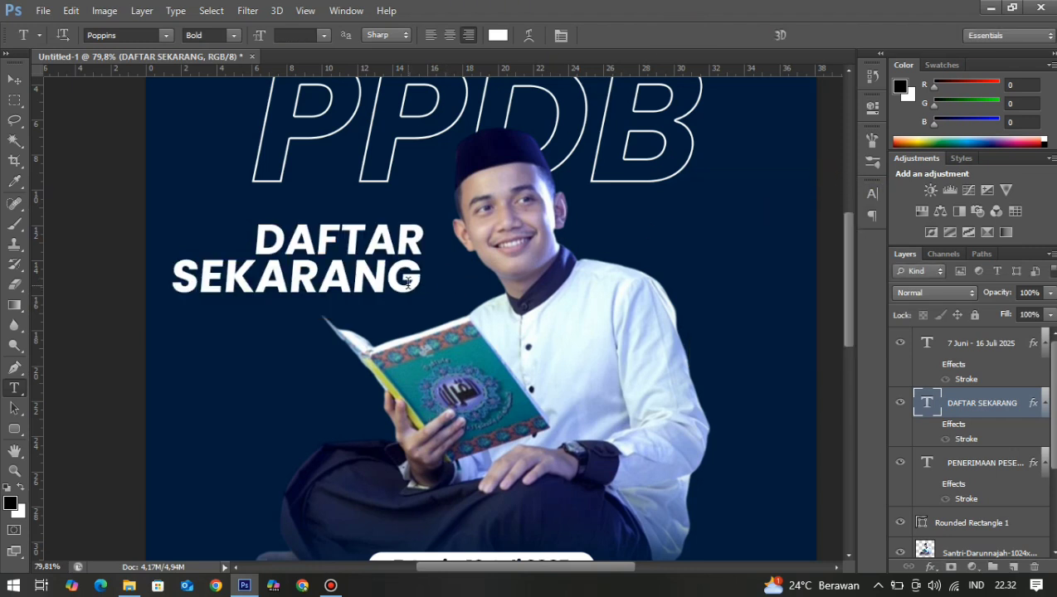
Reduce the font size of the word SEKARANG to about 128 pt.
{"action": "left_click_drag", "start_coordinate": [179, 275], "coordinate": [422, 281]}
{"action": "left_click_drag", "start_coordinate": [259, 35], "coordinate": [249, 35]}
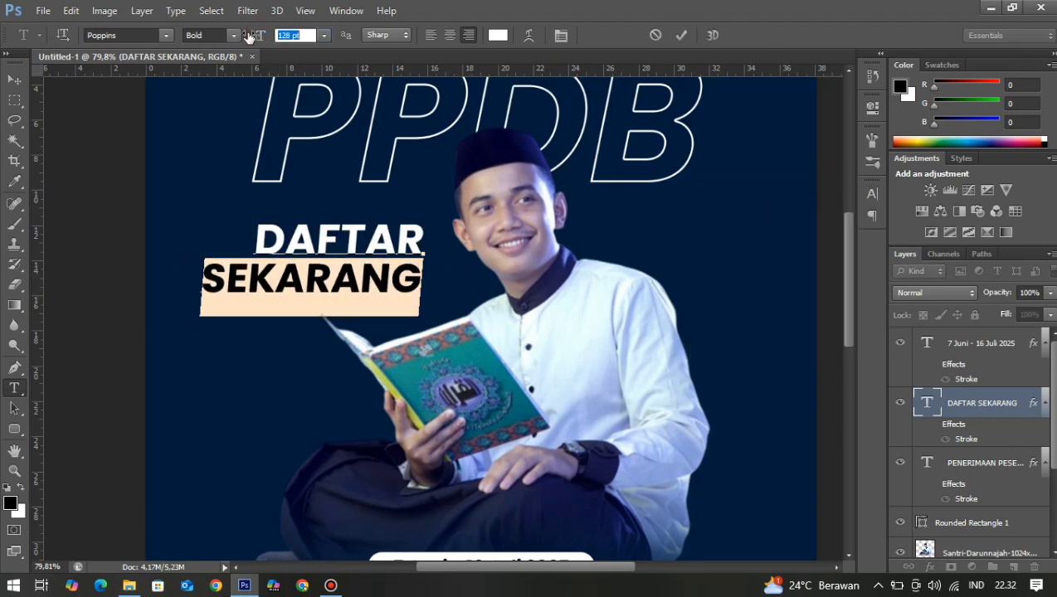
{"action": "left_click", "coordinate": [681, 35]}
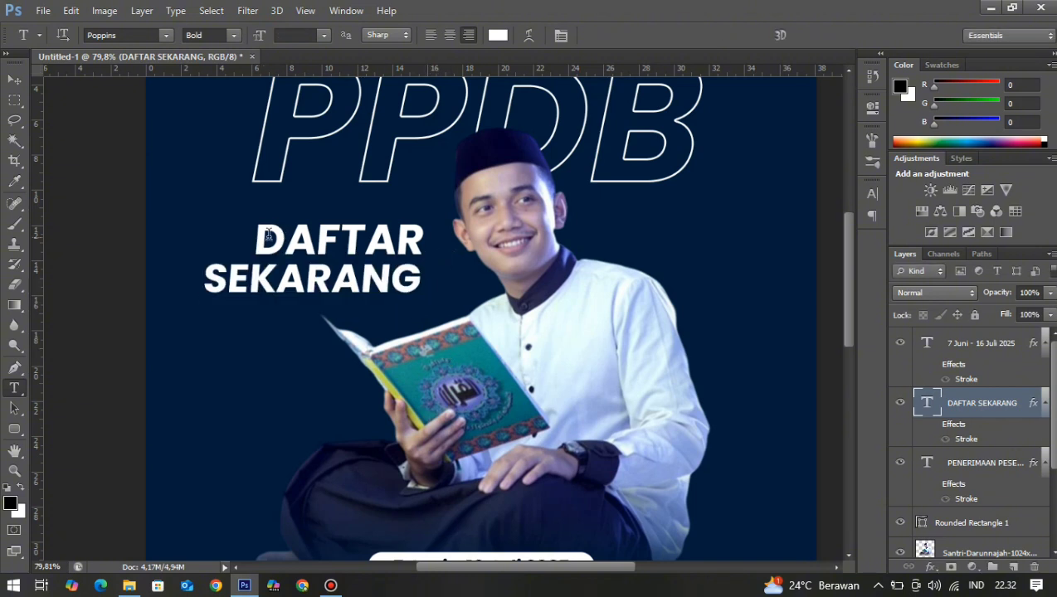
Colour the word DAFTAR bright yellow.
{"action": "left_click", "coordinate": [268, 234]}
{"action": "key", "text": "ctrl+a"}
{"action": "left_click", "coordinate": [496, 36]}
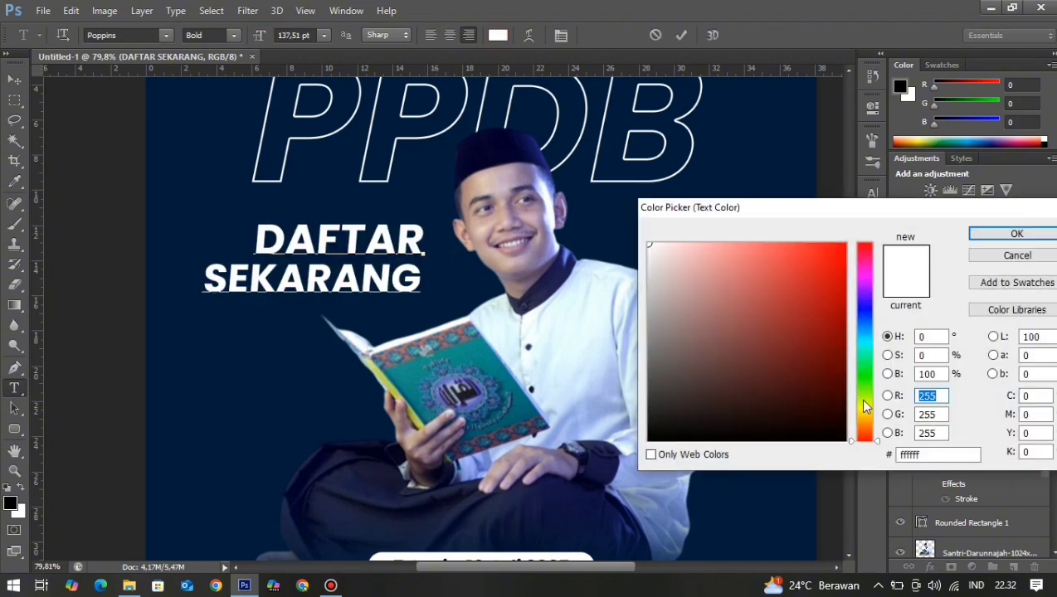
{"action": "left_click_drag", "start_coordinate": [868, 417], "coordinate": [868, 409]}
{"action": "left_click_drag", "start_coordinate": [779, 314], "coordinate": [920, 227]}
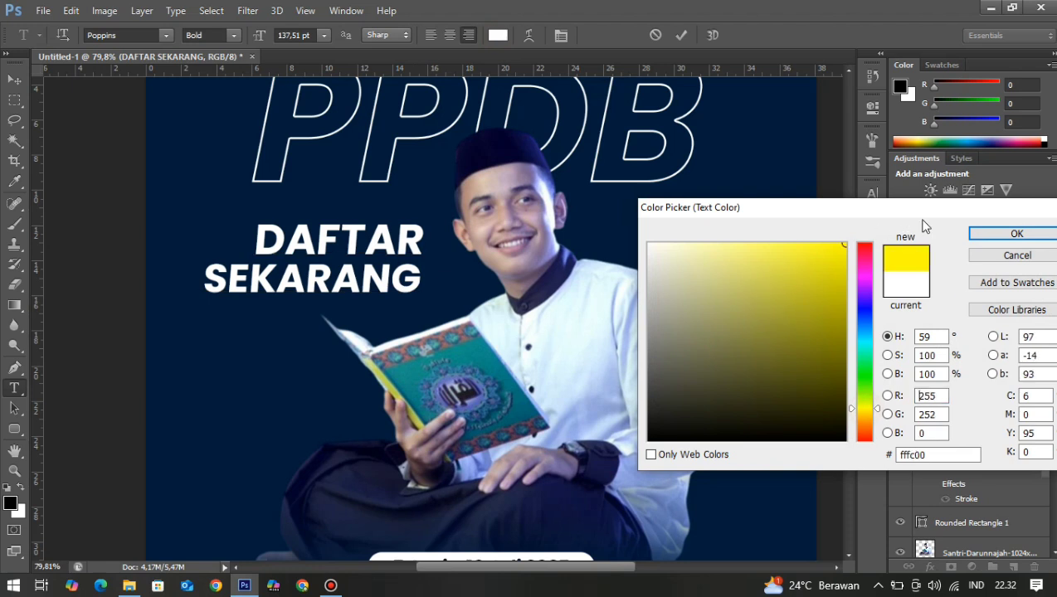
{"action": "left_click_drag", "start_coordinate": [832, 260], "coordinate": [892, 244]}
{"action": "left_click", "coordinate": [982, 231]}
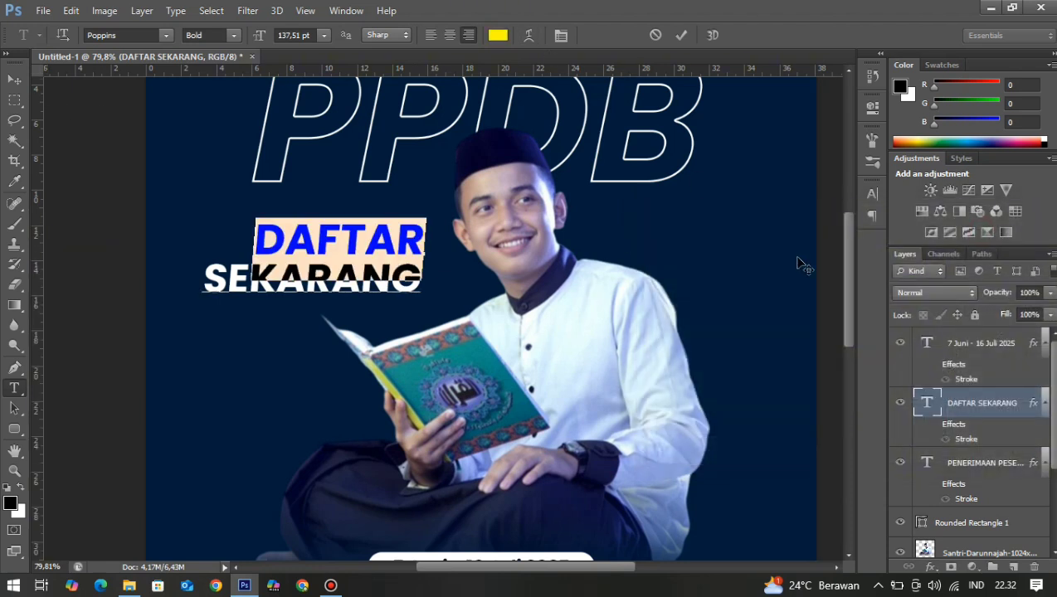
Show the stroke on the DAFTAR SEKARANG text, using the poster's navy as its colour and Outside as its position.
{"action": "left_click", "coordinate": [935, 433]}
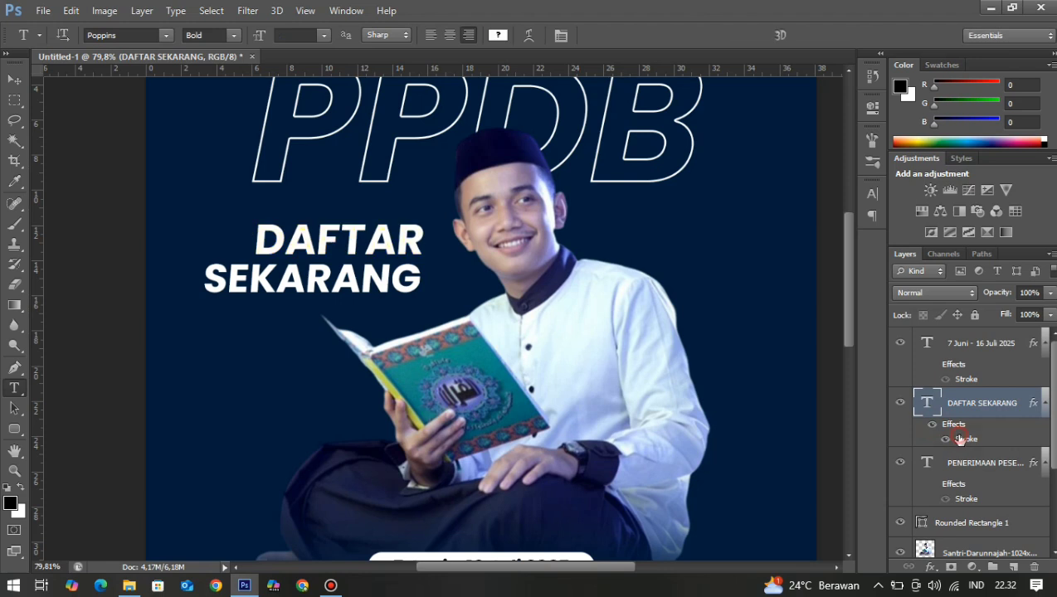
{"action": "double_click", "coordinate": [965, 439]}
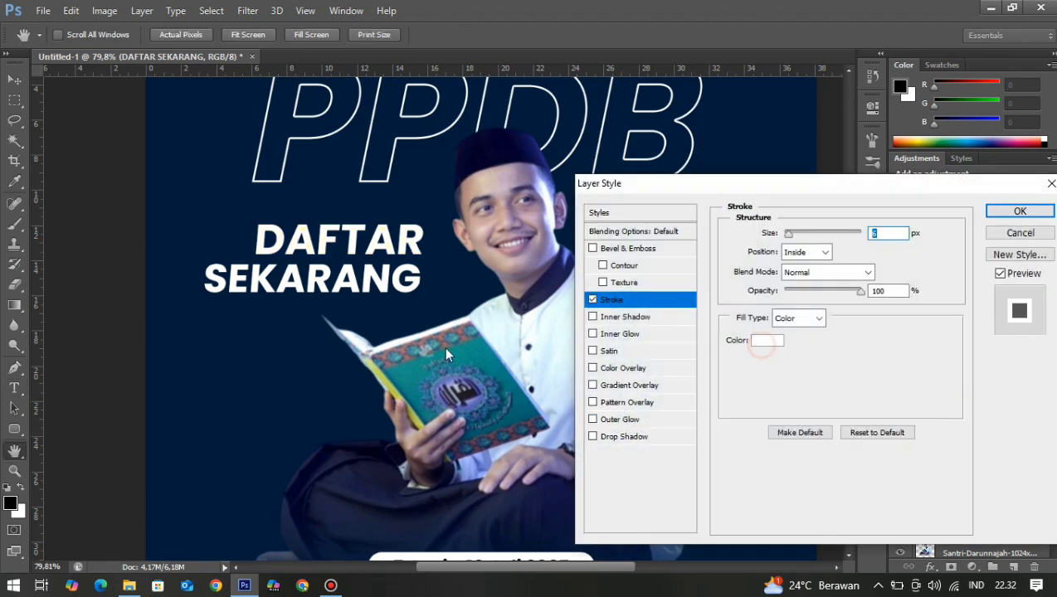
{"action": "left_click", "coordinate": [322, 363]}
{"action": "left_click", "coordinate": [1014, 234]}
{"action": "left_click", "coordinate": [803, 252]}
{"action": "left_click", "coordinate": [798, 269]}
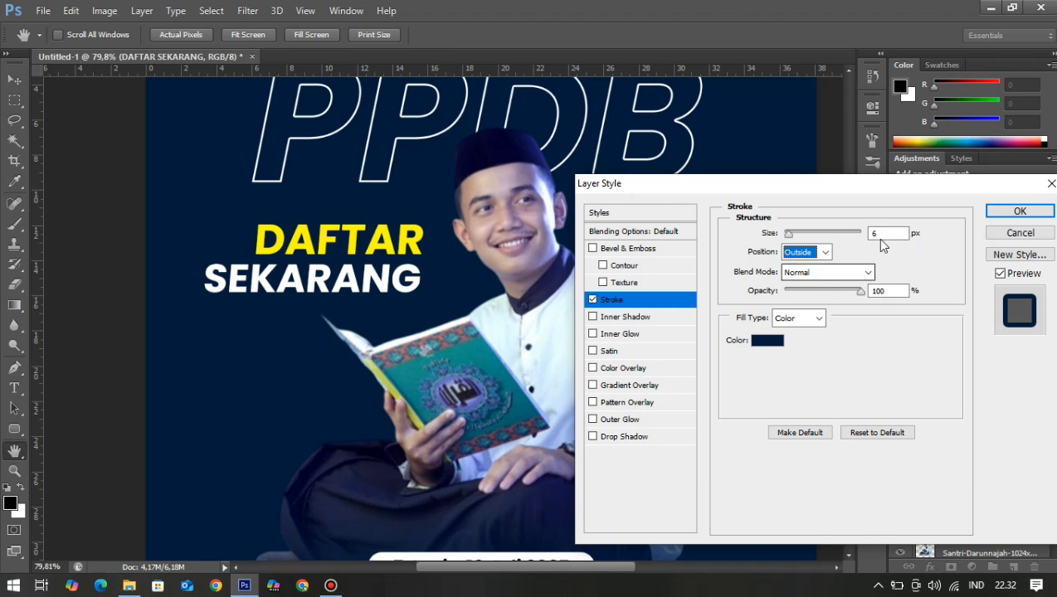
{"action": "left_click", "coordinate": [1019, 211]}
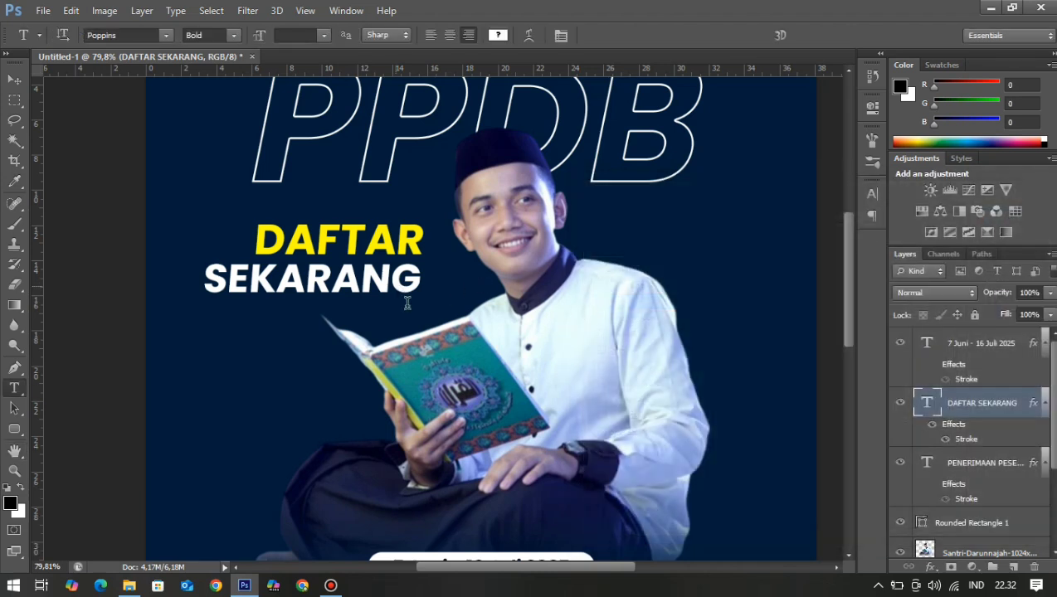
Try the DAFTAR SEKARANG text over the man's shirt, and place it back beside his face under the PPDB headline.
{"action": "key", "text": "v"}
{"action": "left_click_drag", "start_coordinate": [366, 288], "coordinate": [732, 313]}
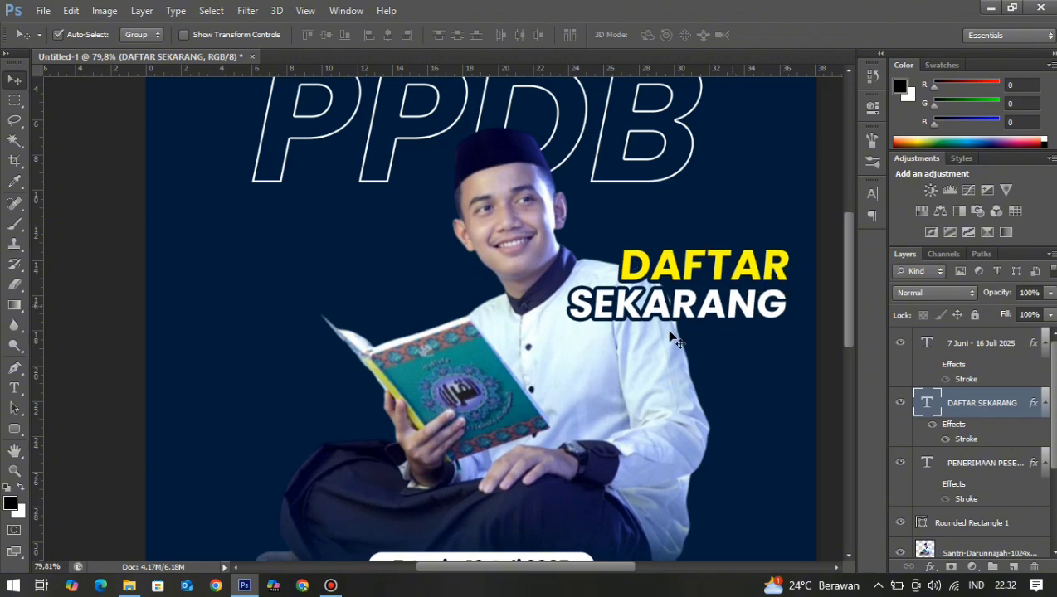
{"action": "left_click_drag", "start_coordinate": [610, 336], "coordinate": [559, 340]}
{"action": "scroll", "coordinate": [556, 344], "scroll_direction": "down", "scroll_amount": 8}
{"action": "scroll", "coordinate": [554, 347], "scroll_direction": "up", "scroll_amount": 2}
{"action": "left_click_drag", "start_coordinate": [544, 240], "coordinate": [341, 224]}
{"action": "left_click", "coordinate": [663, 340]}
{"action": "scroll", "coordinate": [673, 346], "scroll_direction": "down", "scroll_amount": 2}
{"action": "scroll", "coordinate": [609, 364], "scroll_direction": "up", "scroll_amount": 2}
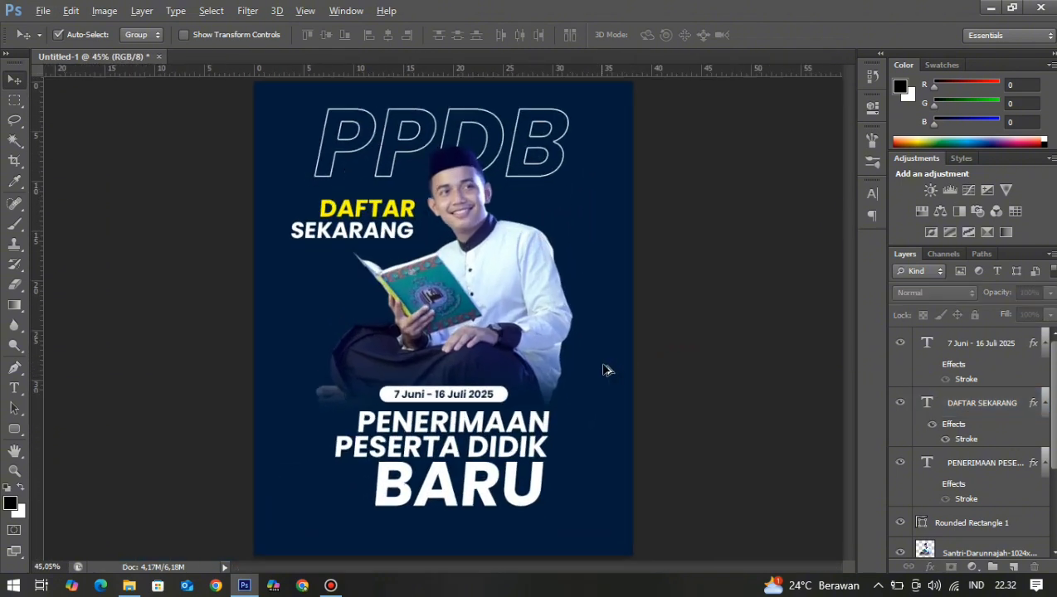
Switch to File Explorer, open the BAHAN folder and place its white shiny light effect image on the poster in Photoshop.
{"action": "left_click", "coordinate": [129, 585]}
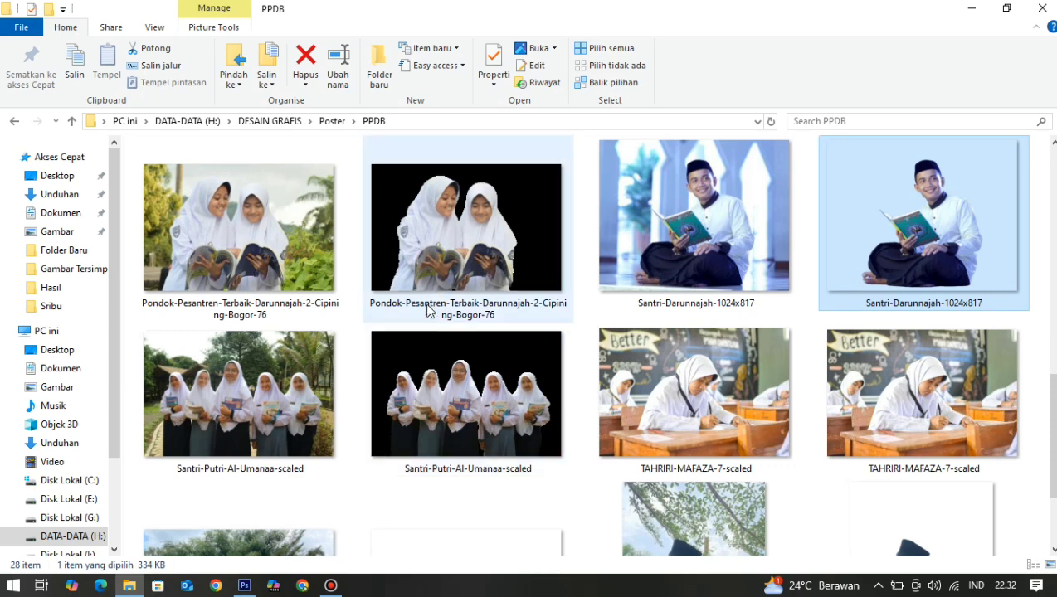
{"action": "scroll", "coordinate": [428, 310], "scroll_direction": "up", "scroll_amount": 3}
{"action": "key", "text": "BackSpace"}
{"action": "double_click", "coordinate": [256, 208]}
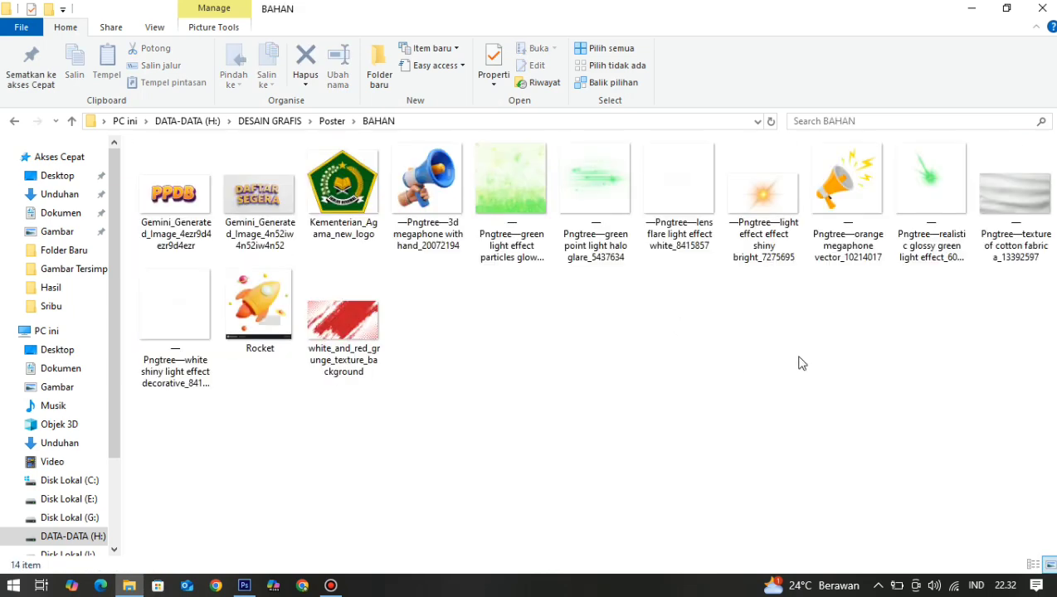
{"action": "left_click_drag", "start_coordinate": [248, 587], "coordinate": [349, 415]}
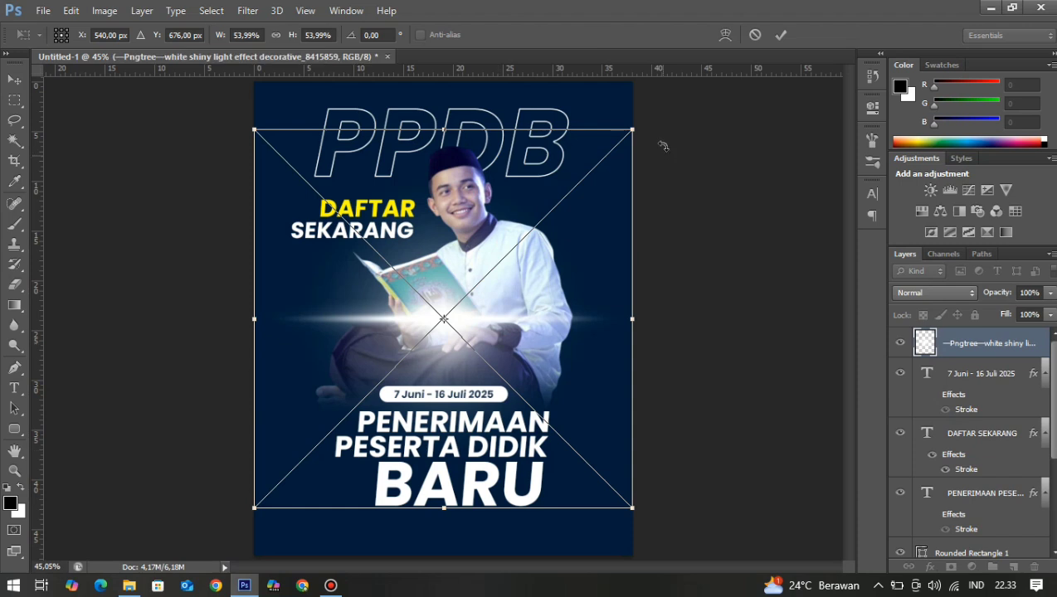
Scale the light effect to about 25%, rotate it about -17° and place it at the upper edge of the book.
{"action": "left_click_drag", "start_coordinate": [633, 131], "coordinate": [541, 216]}
{"action": "left_click_drag", "start_coordinate": [485, 322], "coordinate": [451, 304]}
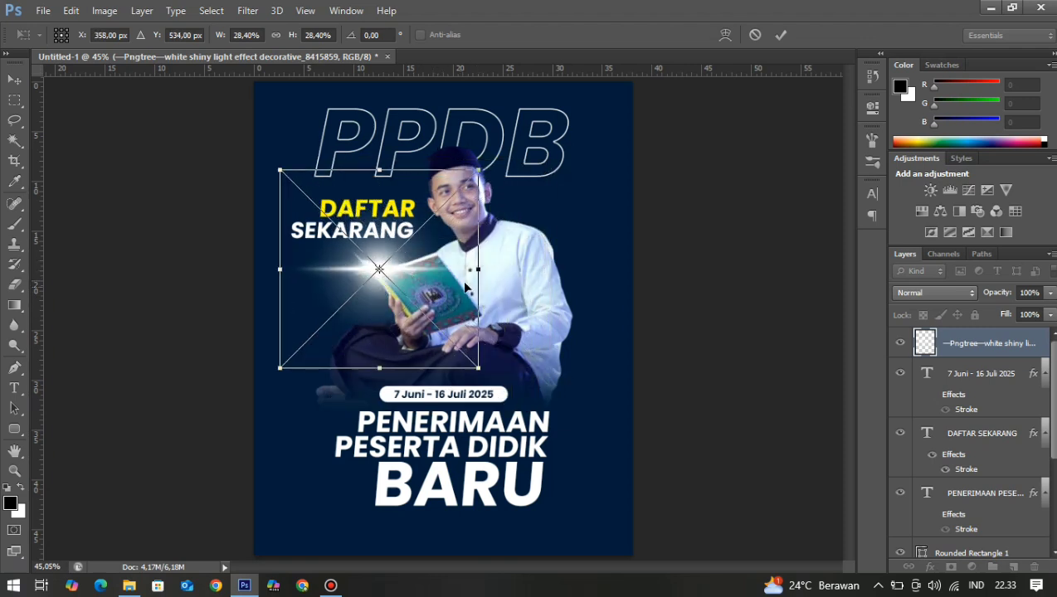
{"action": "left_click_drag", "start_coordinate": [415, 268], "coordinate": [435, 255]}
{"action": "left_click_drag", "start_coordinate": [461, 423], "coordinate": [489, 433]}
{"action": "left_click_drag", "start_coordinate": [532, 324], "coordinate": [519, 320]}
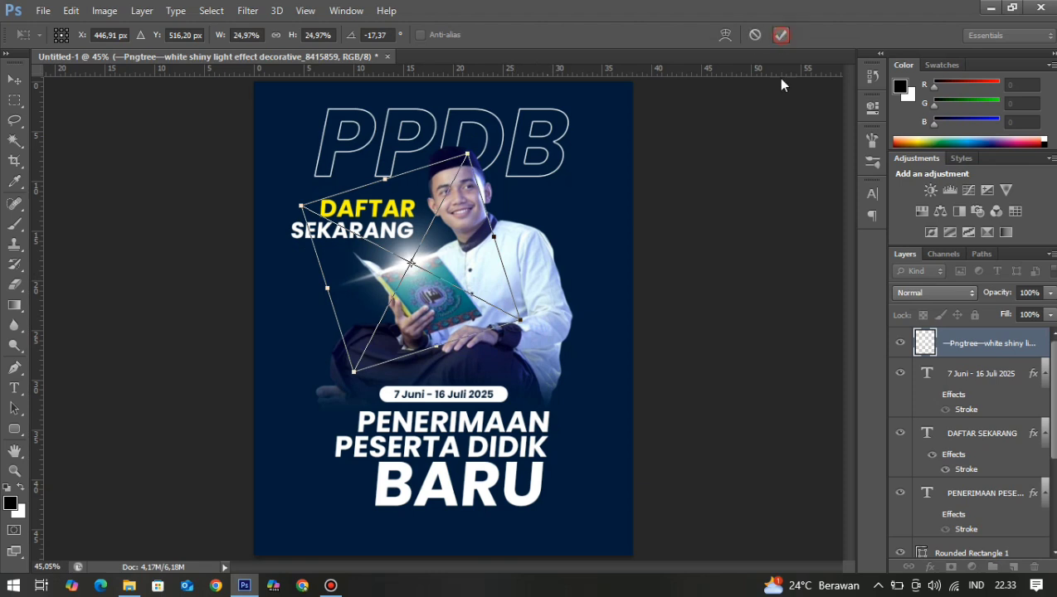
{"action": "left_click", "coordinate": [781, 35]}
Shift the light effect sideways toward the outer upper corner of the open book.
{"action": "left_click_drag", "start_coordinate": [430, 279], "coordinate": [392, 280]}
{"action": "scroll", "coordinate": [386, 274], "scroll_direction": "up", "scroll_amount": 5}
{"action": "left_click", "coordinate": [736, 277]}
{"action": "scroll", "coordinate": [477, 326], "scroll_direction": "down", "scroll_amount": 5}
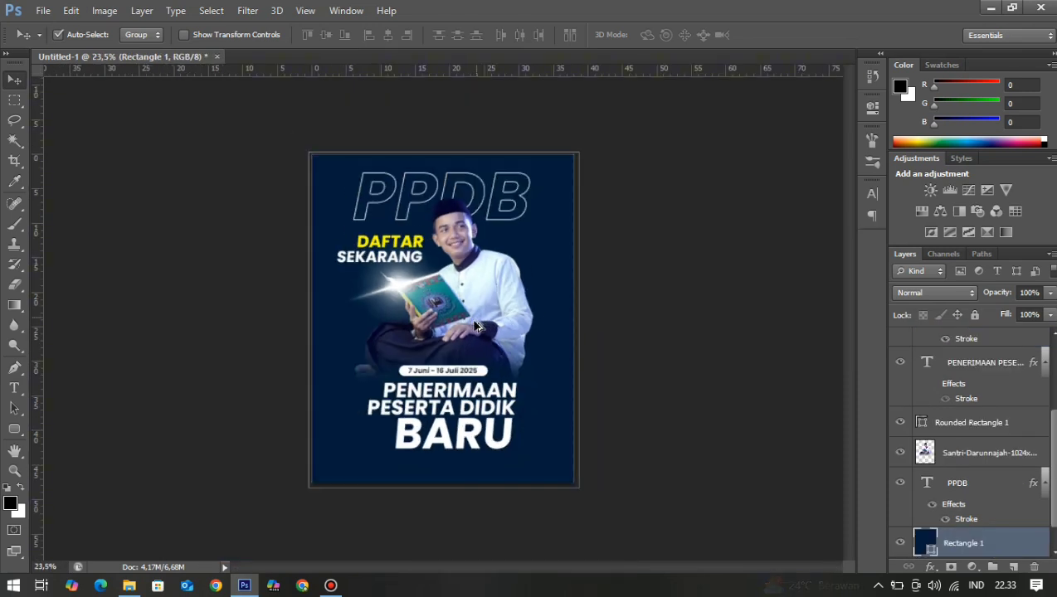
Delete the white light effect from the poster, and undo the deletion and the changes just before it.
{"action": "scroll", "coordinate": [477, 326], "scroll_direction": "up", "scroll_amount": 1}
{"action": "left_click", "coordinate": [455, 324]}
{"action": "key", "text": "Delete"}
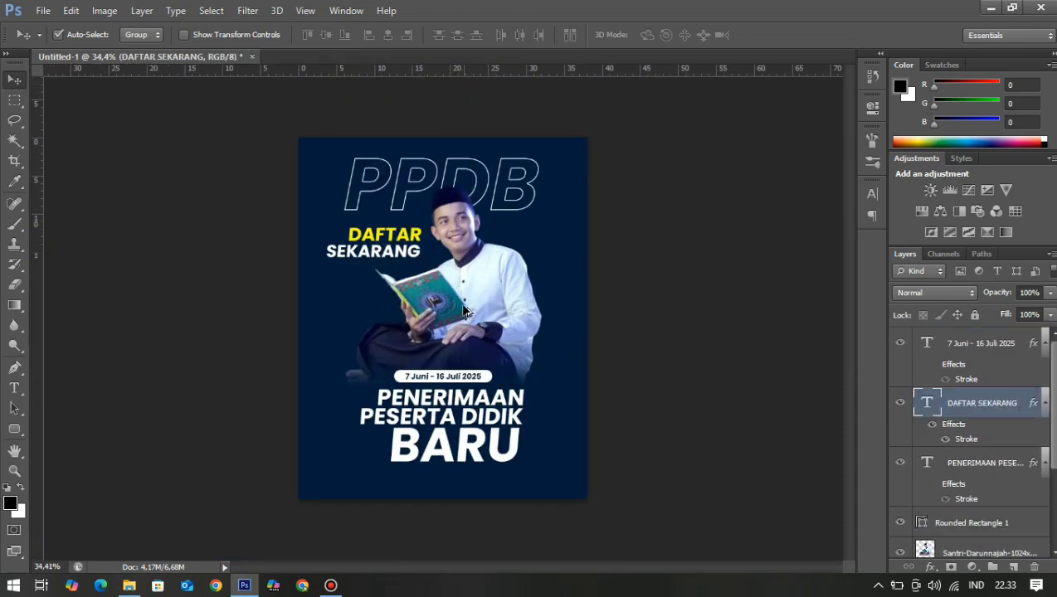
{"action": "key", "text": "ctrl+alt+z"}
{"action": "key", "text": "ctrl+alt+z"}
{"action": "key", "text": "ctrl+alt+z"}
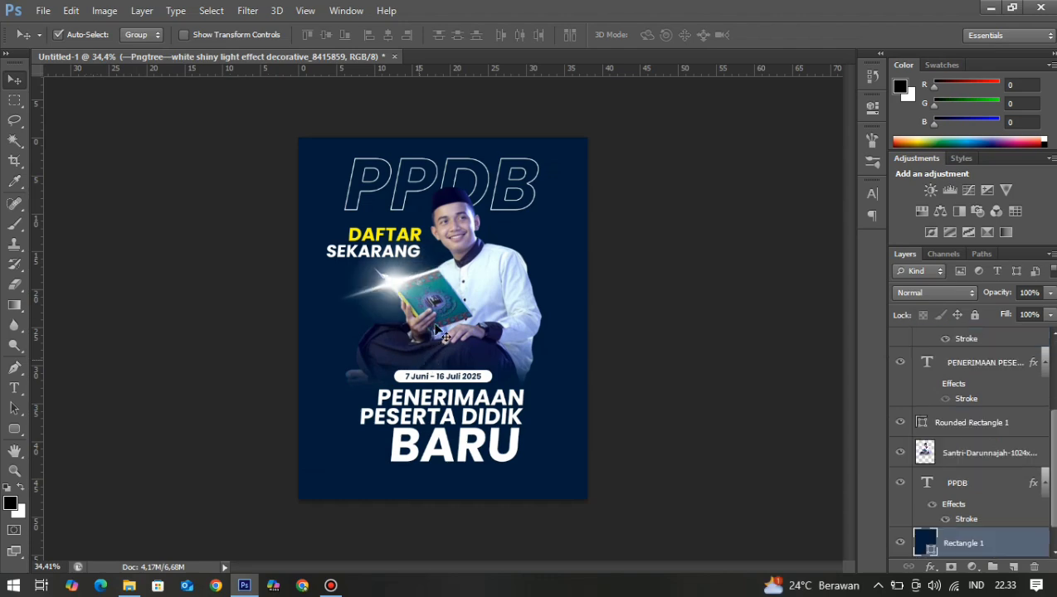
{"action": "key", "text": "ctrl+alt+z"}
{"action": "key", "text": "ctrl+alt+z"}
Place the white shiny light effect image from the BAHAN folder on the poster again, scaled to about 24%, beneath the B of PPDB.
{"action": "left_click", "coordinate": [129, 585]}
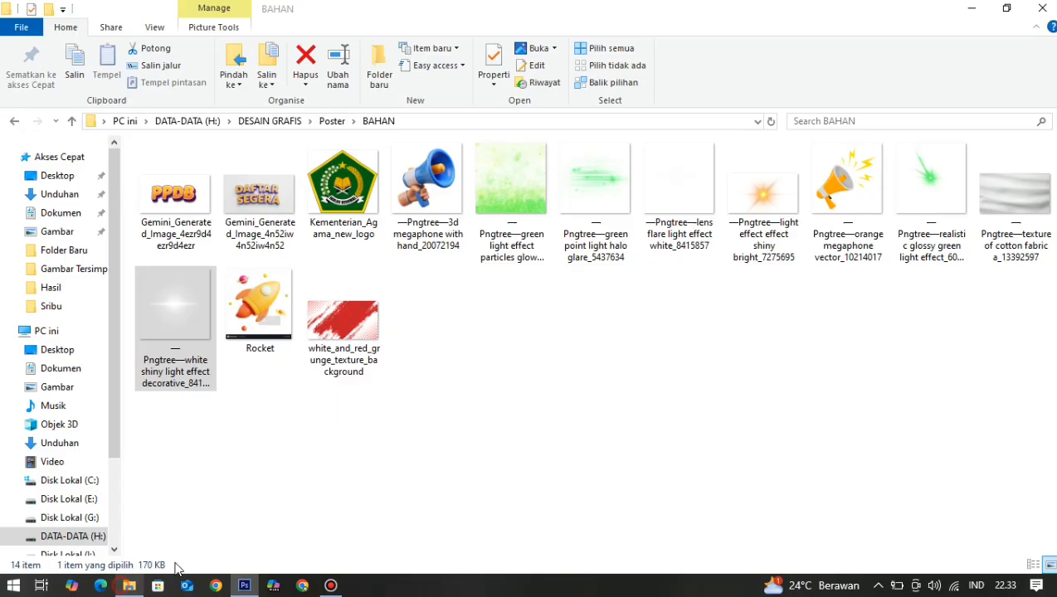
{"action": "left_click_drag", "start_coordinate": [196, 323], "coordinate": [444, 332]}
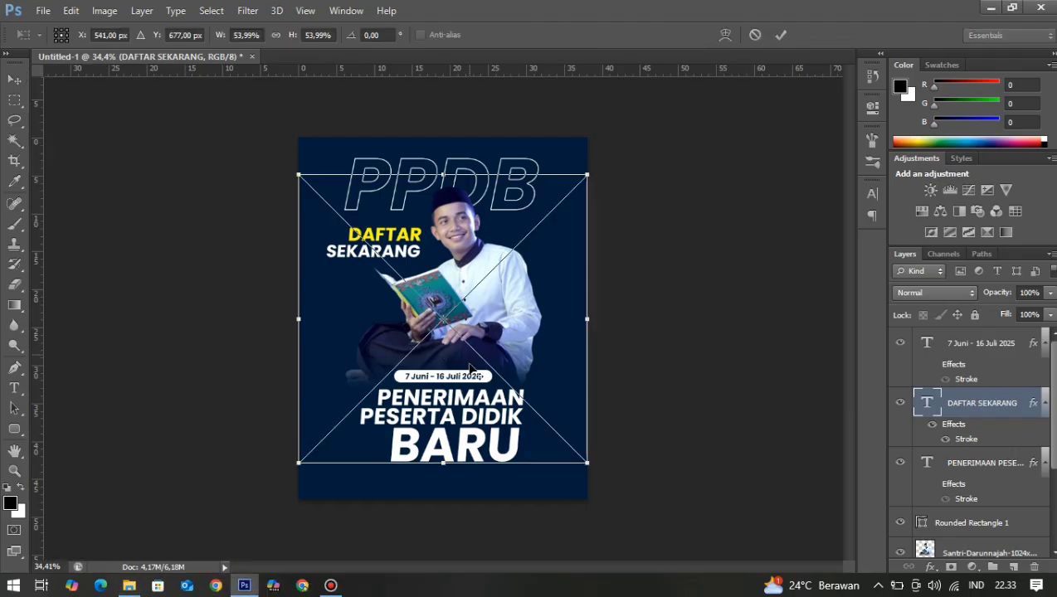
{"action": "left_click_drag", "start_coordinate": [615, 491], "coordinate": [516, 397]}
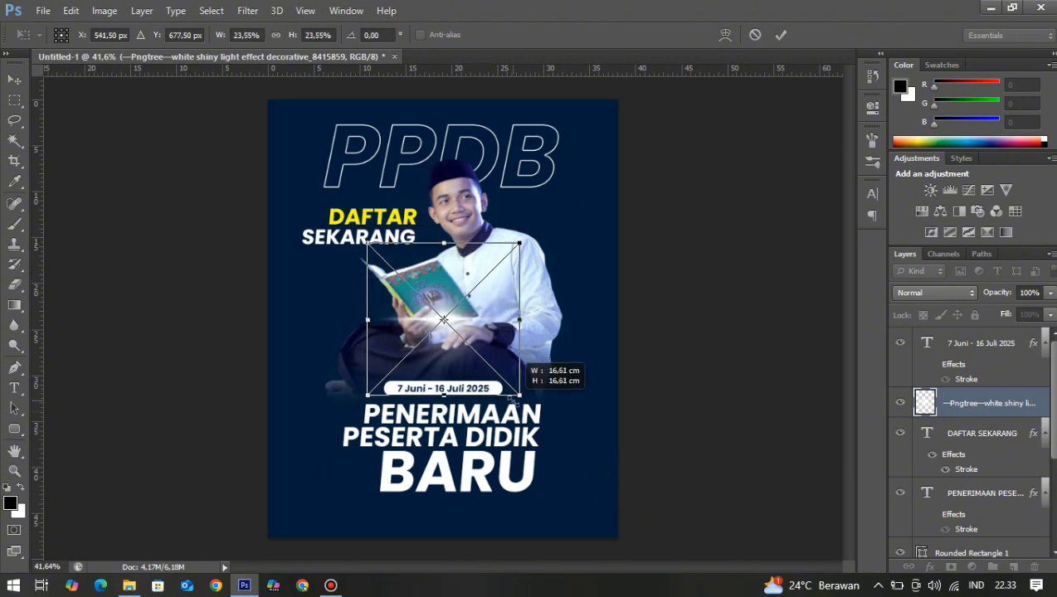
{"action": "left_click_drag", "start_coordinate": [473, 312], "coordinate": [467, 251]}
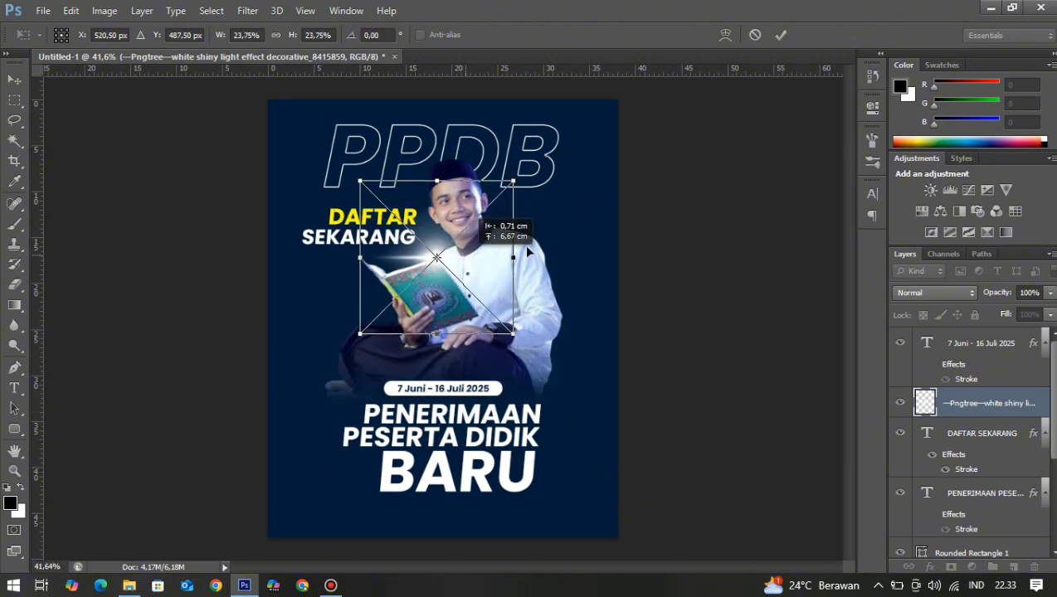
{"action": "scroll", "coordinate": [538, 214], "scroll_direction": "up", "scroll_amount": 5}
{"action": "key", "text": "Return"}
{"action": "left_click_drag", "start_coordinate": [395, 277], "coordinate": [611, 180]}
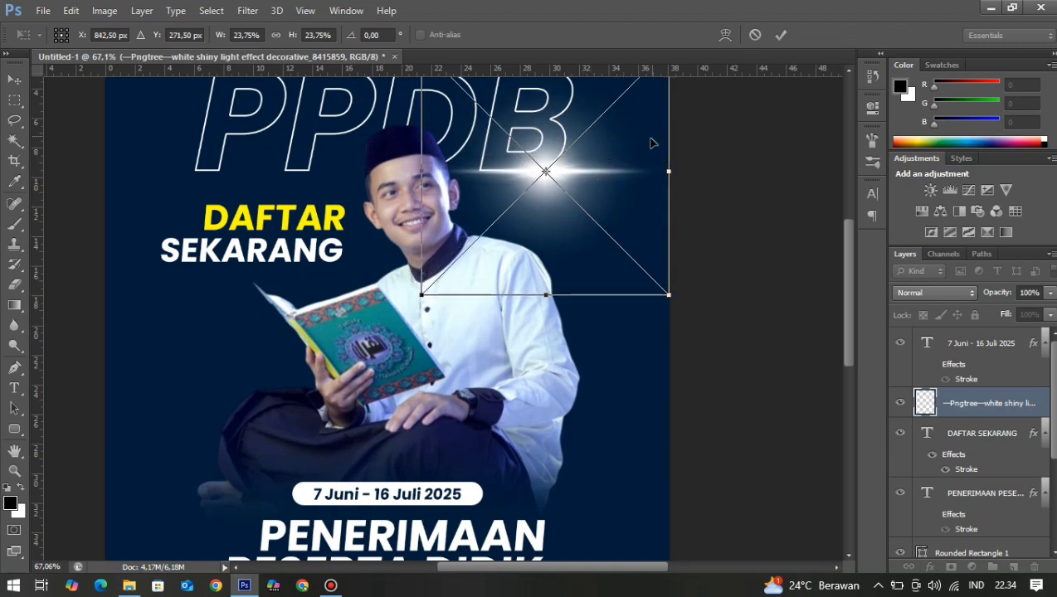
{"action": "left_click", "coordinate": [780, 34]}
Move the white light effect past the student's shoulder to the lower corner of the B in BARU.
{"action": "scroll", "coordinate": [510, 324], "scroll_direction": "down", "scroll_amount": 3}
{"action": "scroll", "coordinate": [510, 324], "scroll_direction": "up", "scroll_amount": 1}
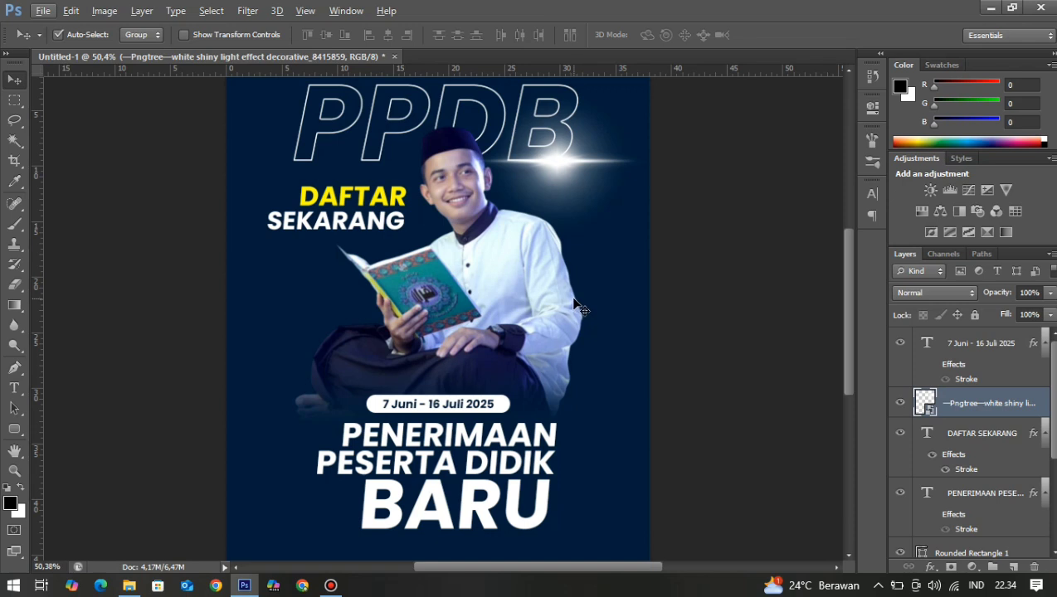
{"action": "left_click_drag", "start_coordinate": [556, 164], "coordinate": [535, 222]}
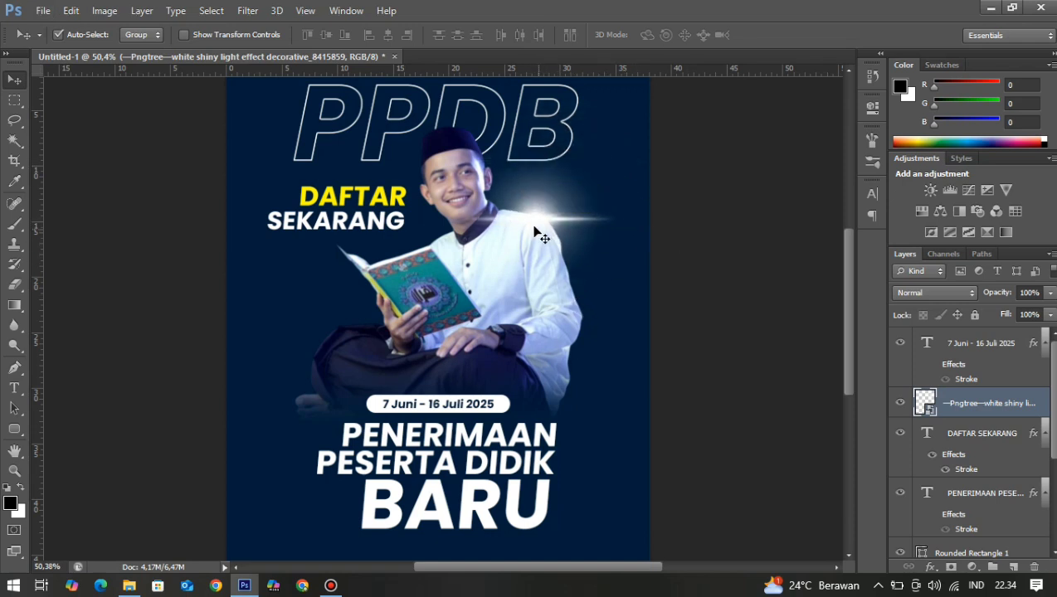
{"action": "scroll", "coordinate": [529, 259], "scroll_direction": "down", "scroll_amount": 2}
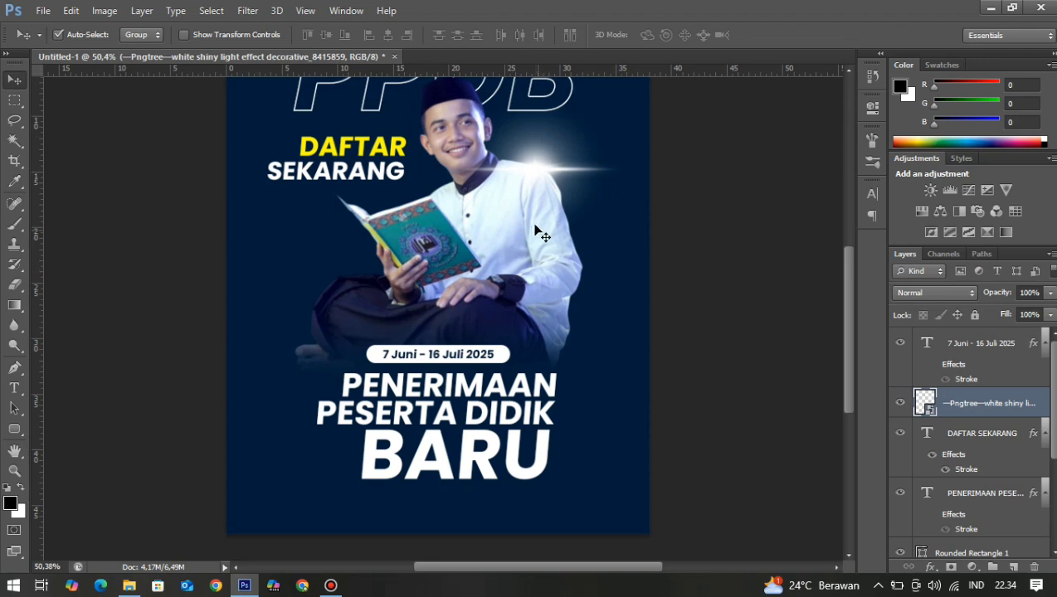
{"action": "left_click_drag", "start_coordinate": [535, 174], "coordinate": [370, 483]}
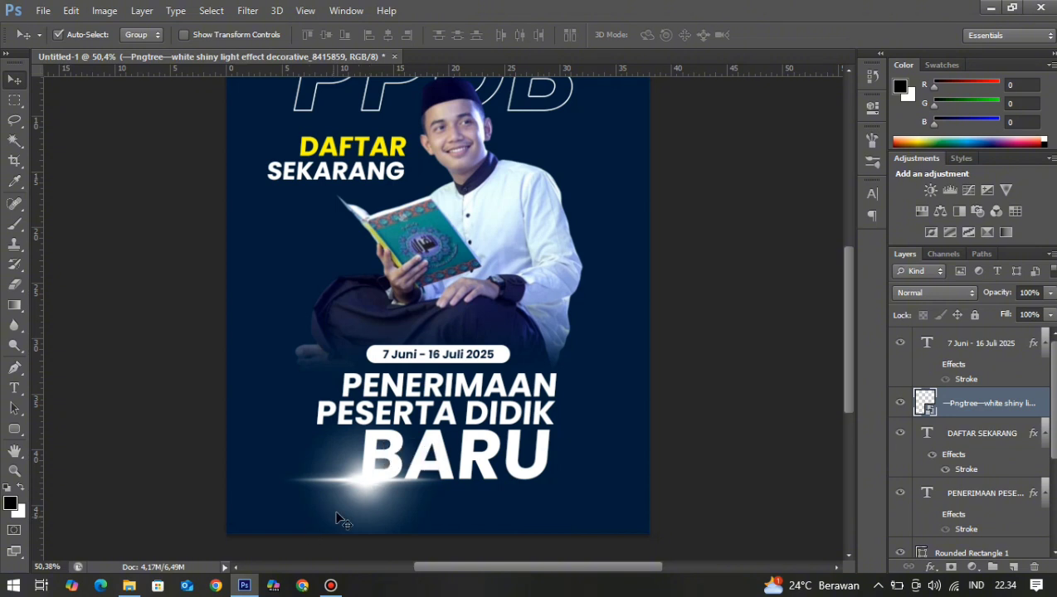
{"action": "left_click", "coordinate": [720, 463]}
Fine-tune the white light effect's position so its glow sits against the lower edge of the B in BARU.
{"action": "scroll", "coordinate": [398, 532], "scroll_direction": "up", "scroll_amount": 1}
{"action": "left_click_drag", "start_coordinate": [394, 525], "coordinate": [395, 535]}
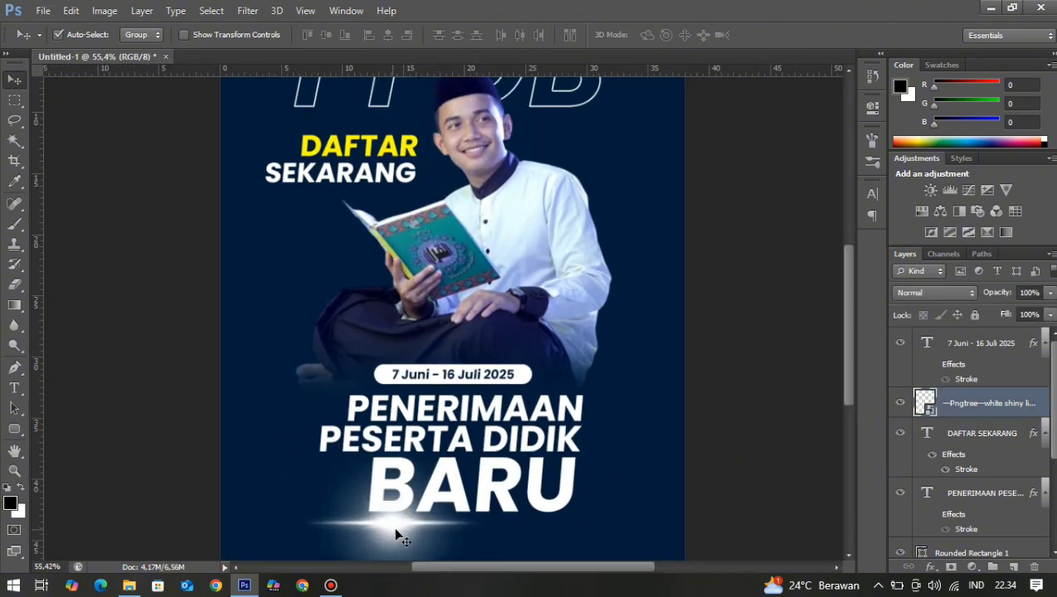
{"action": "scroll", "coordinate": [393, 528], "scroll_direction": "down", "scroll_amount": 4}
{"action": "left_click", "coordinate": [393, 473]}
{"action": "mouse_move", "coordinate": [395, 479]}
{"action": "left_mouse_down"}
{"action": "mouse_move", "coordinate": [486, 485]}
{"action": "mouse_move", "coordinate": [376, 479]}
{"action": "left_mouse_up"}
{"action": "left_click", "coordinate": [797, 458]}
{"action": "scroll", "coordinate": [793, 460], "scroll_direction": "down", "scroll_amount": 6}
{"action": "scroll", "coordinate": [373, 490], "scroll_direction": "up", "scroll_amount": 6}
{"action": "left_click_drag", "start_coordinate": [380, 535], "coordinate": [380, 517]}
{"action": "left_click", "coordinate": [731, 490]}
{"action": "scroll", "coordinate": [610, 453], "scroll_direction": "down", "scroll_amount": 2}
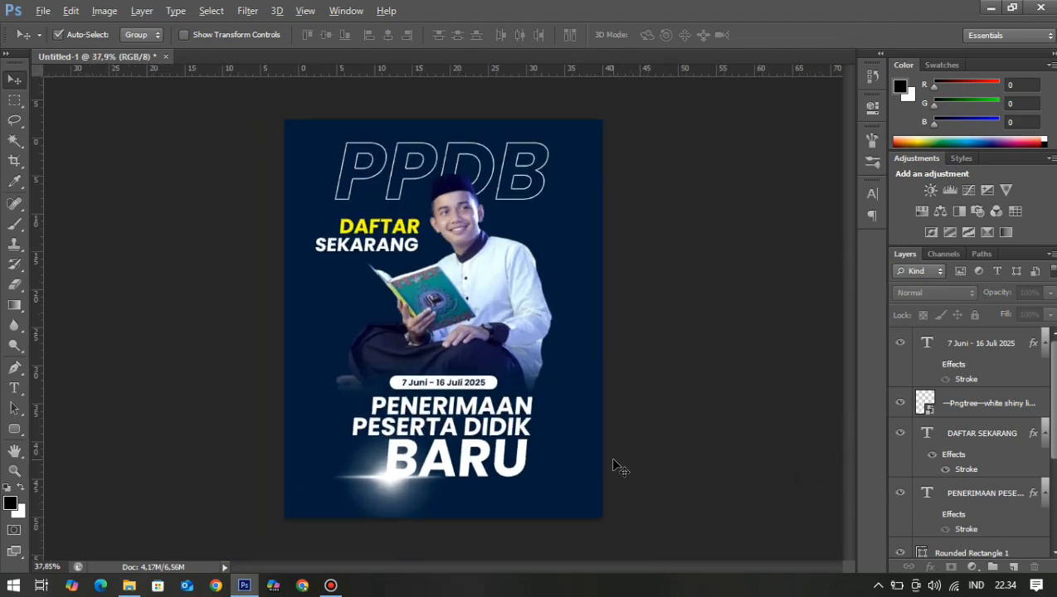
Switch to File Explorer and place the orange light effect shiny bright image on the poster in Photoshop.
{"action": "key", "text": "alt+Tab"}
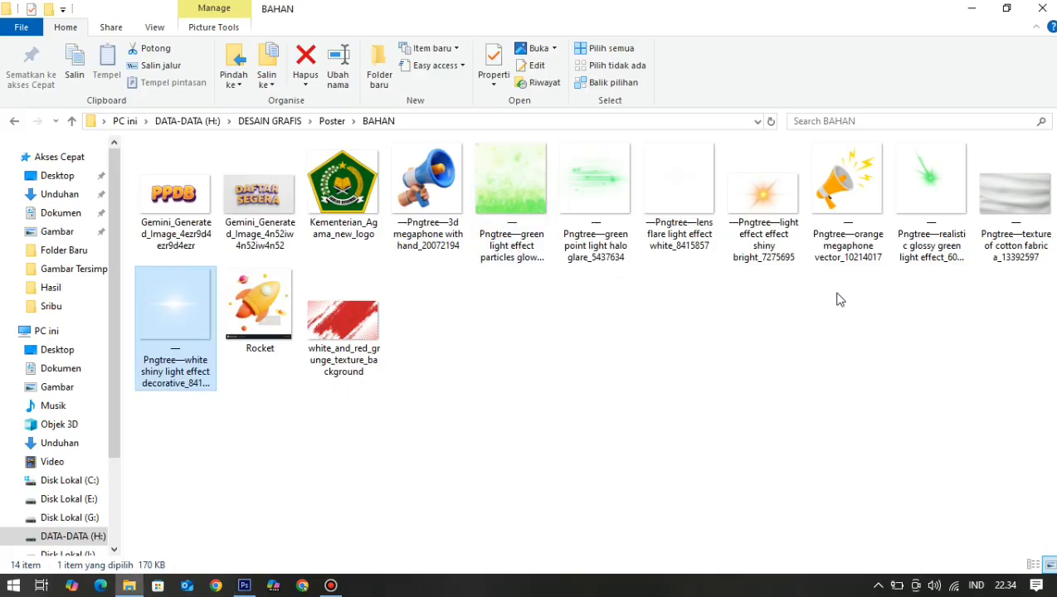
{"action": "left_click_drag", "start_coordinate": [679, 200], "coordinate": [562, 424]}
{"action": "left_click", "coordinate": [757, 214]}
{"action": "left_click_drag", "start_coordinate": [757, 213], "coordinate": [479, 378]}
Scale the orange light effect to about 39% and place it on the student's shoulder beside the neck.
{"action": "left_click_drag", "start_coordinate": [504, 336], "coordinate": [582, 243]}
{"action": "left_click_drag", "start_coordinate": [690, 322], "coordinate": [637, 291]}
{"action": "left_click_drag", "start_coordinate": [611, 258], "coordinate": [616, 267]}
{"action": "mouse_move", "coordinate": [535, 247]}
{"action": "left_mouse_down"}
{"action": "mouse_move", "coordinate": [490, 255]}
{"action": "mouse_move", "coordinate": [526, 231]}
{"action": "mouse_move", "coordinate": [533, 242]}
{"action": "left_mouse_up"}
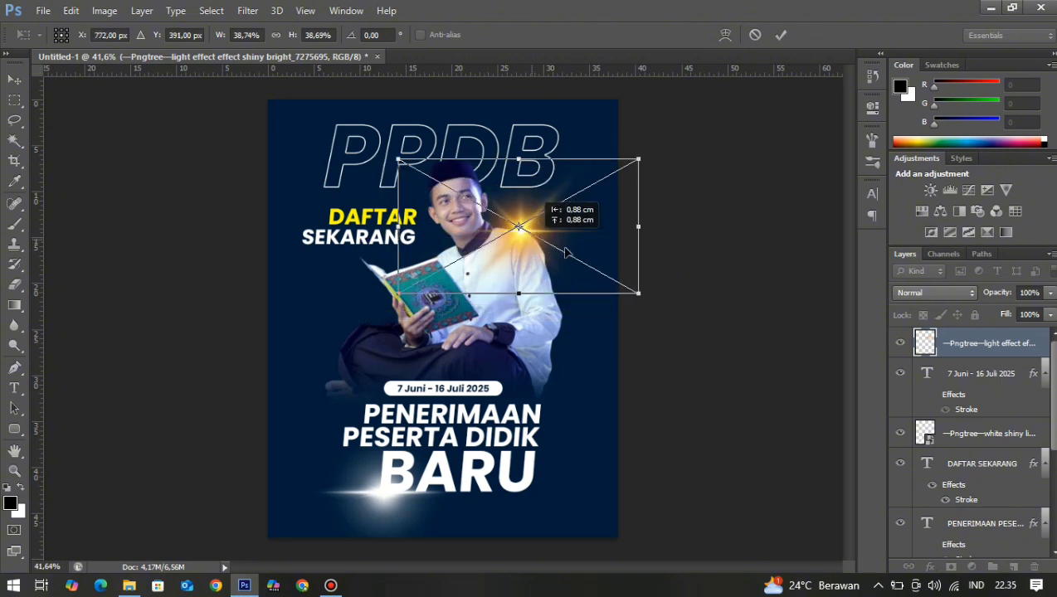
{"action": "left_click", "coordinate": [780, 36]}
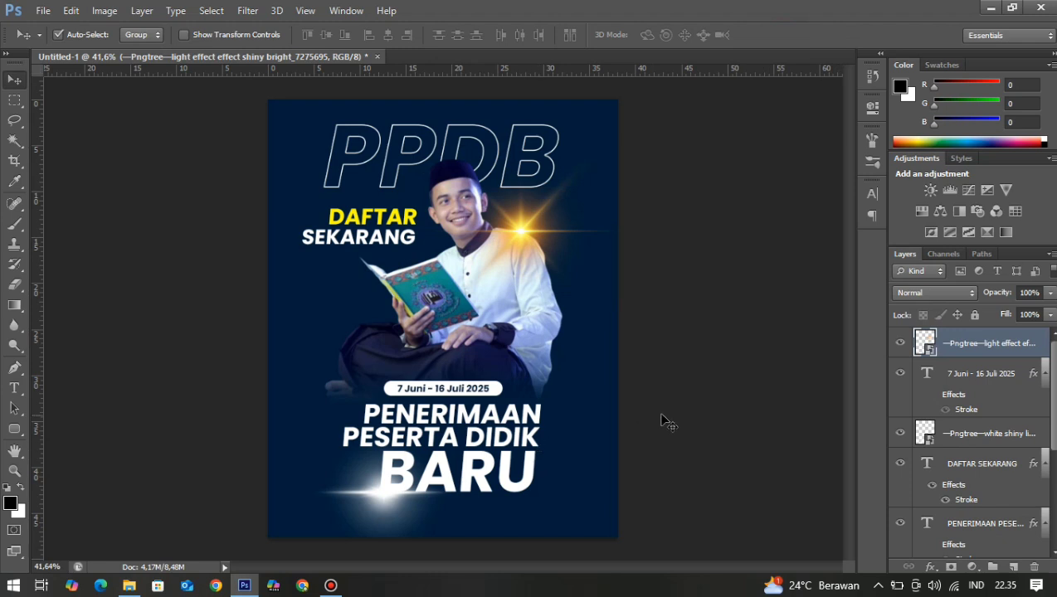
Add a Hue/Saturation adjustment clipped to the orange light effect layer.
{"action": "scroll", "coordinate": [552, 369], "scroll_direction": "up", "scroll_amount": 3, "text": "alt"}
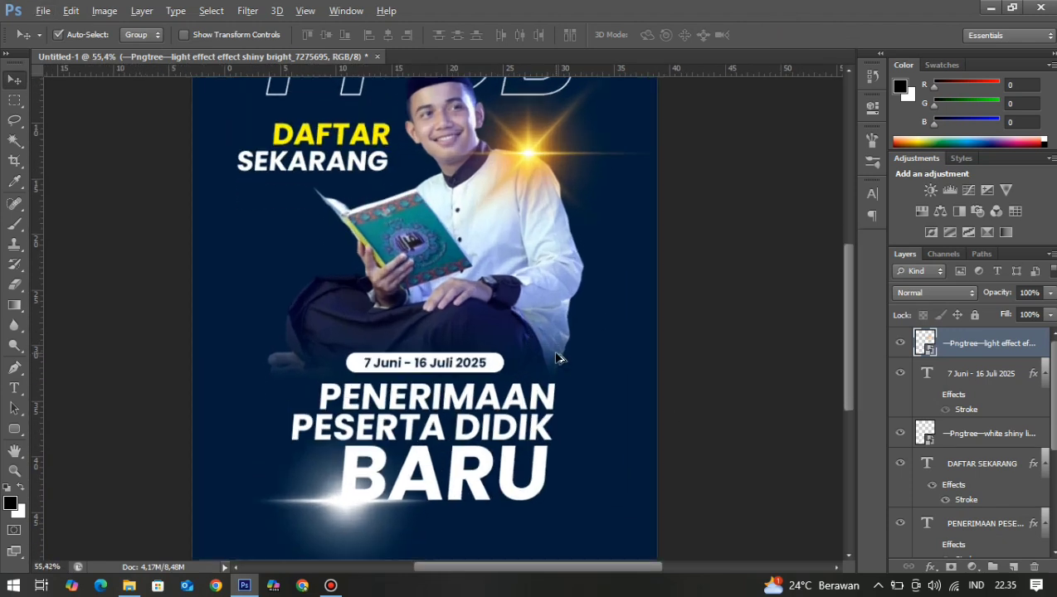
{"action": "scroll", "coordinate": [556, 354], "scroll_direction": "up", "scroll_amount": 1, "text": "alt"}
{"action": "scroll", "coordinate": [556, 353], "scroll_direction": "up", "scroll_amount": 3}
{"action": "scroll", "coordinate": [514, 246], "scroll_direction": "down", "scroll_amount": 1}
{"action": "scroll", "coordinate": [513, 246], "scroll_direction": "down", "scroll_amount": 3, "text": "alt"}
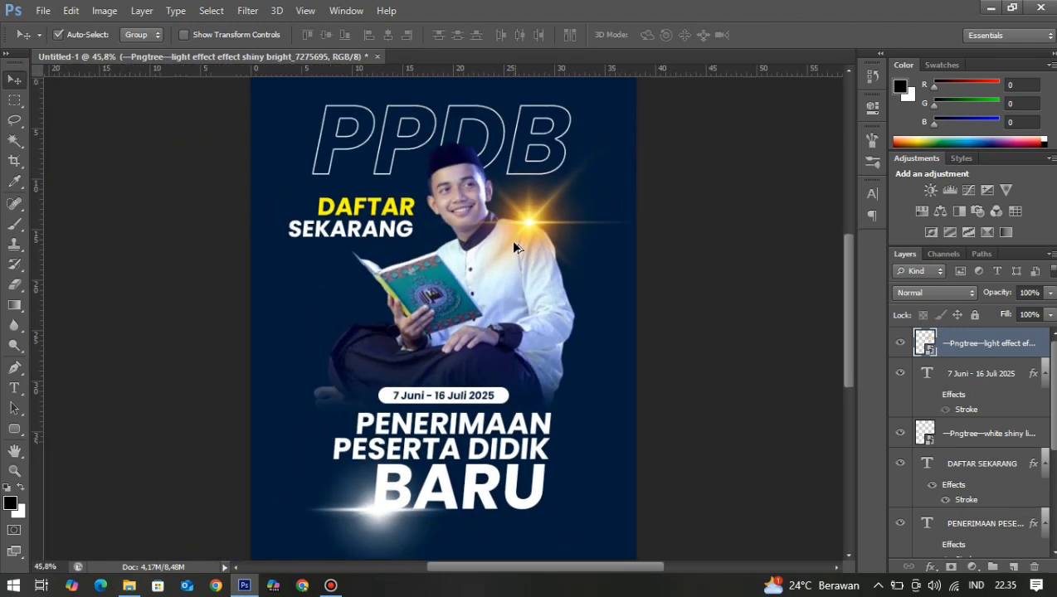
{"action": "scroll", "coordinate": [512, 246], "scroll_direction": "up", "scroll_amount": 1, "text": "alt"}
{"action": "left_click", "coordinate": [951, 569]}
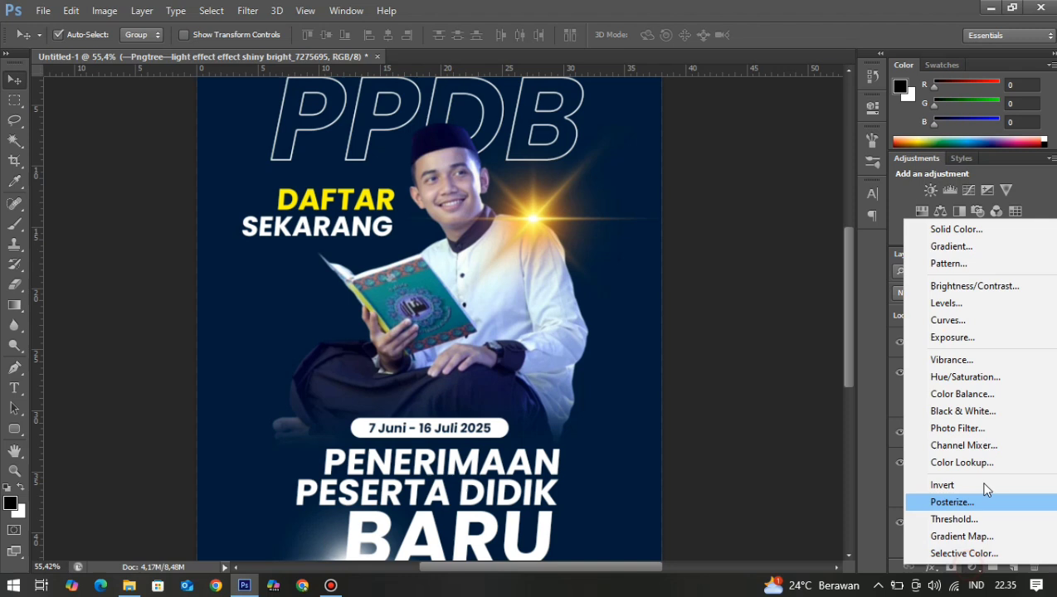
{"action": "left_click", "coordinate": [967, 378]}
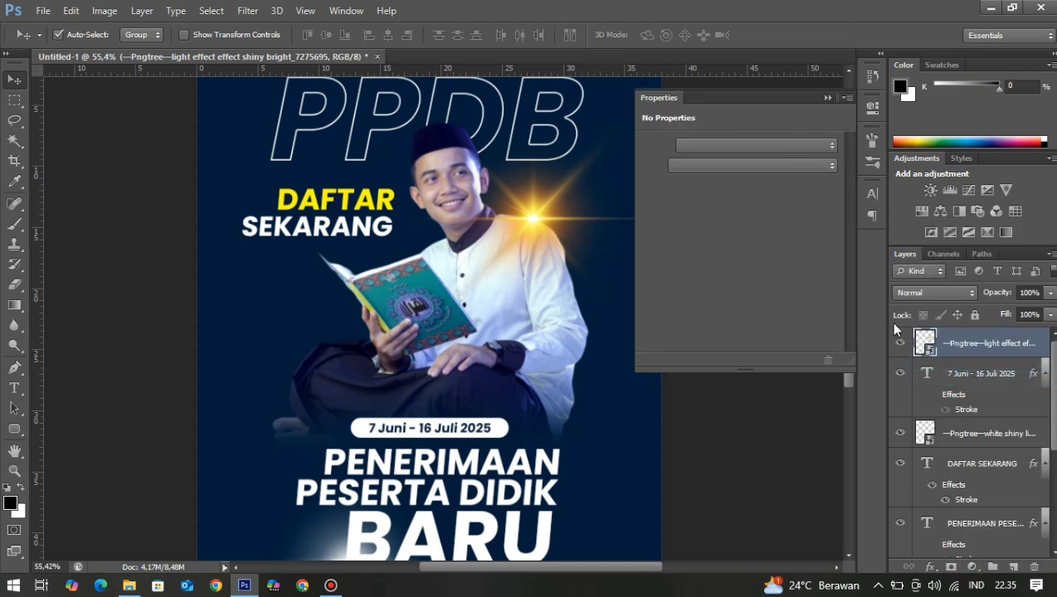
{"action": "left_click", "coordinate": [983, 353], "text": "alt"}
Set the light effect's hue to -135 and saturation to -14 to turn the flare purple.
{"action": "left_click_drag", "start_coordinate": [739, 201], "coordinate": [668, 207]}
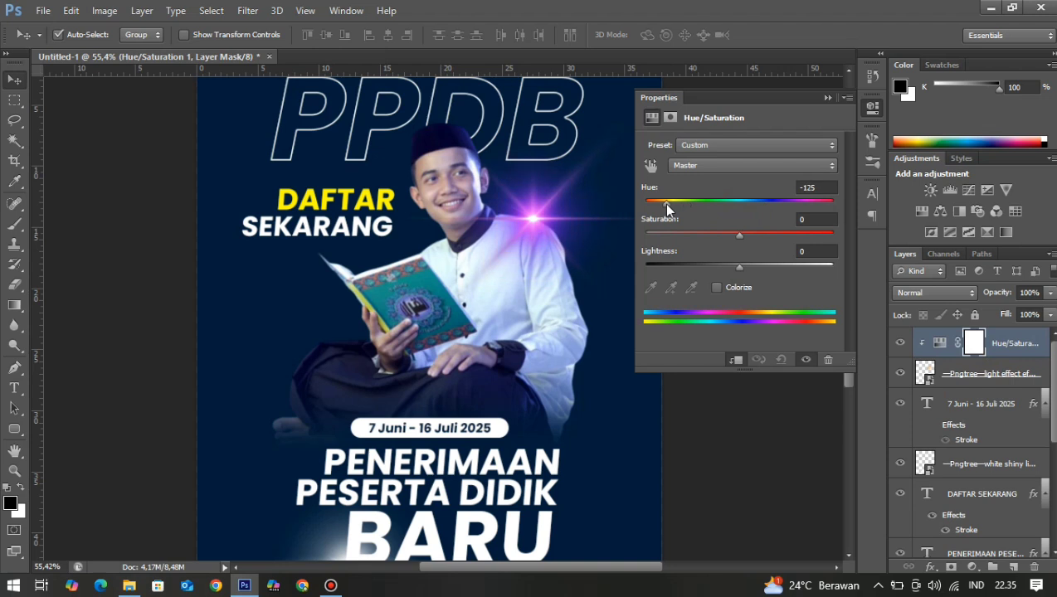
{"action": "left_click_drag", "start_coordinate": [753, 238], "coordinate": [727, 241]}
{"action": "left_click_drag", "start_coordinate": [666, 207], "coordinate": [664, 210]}
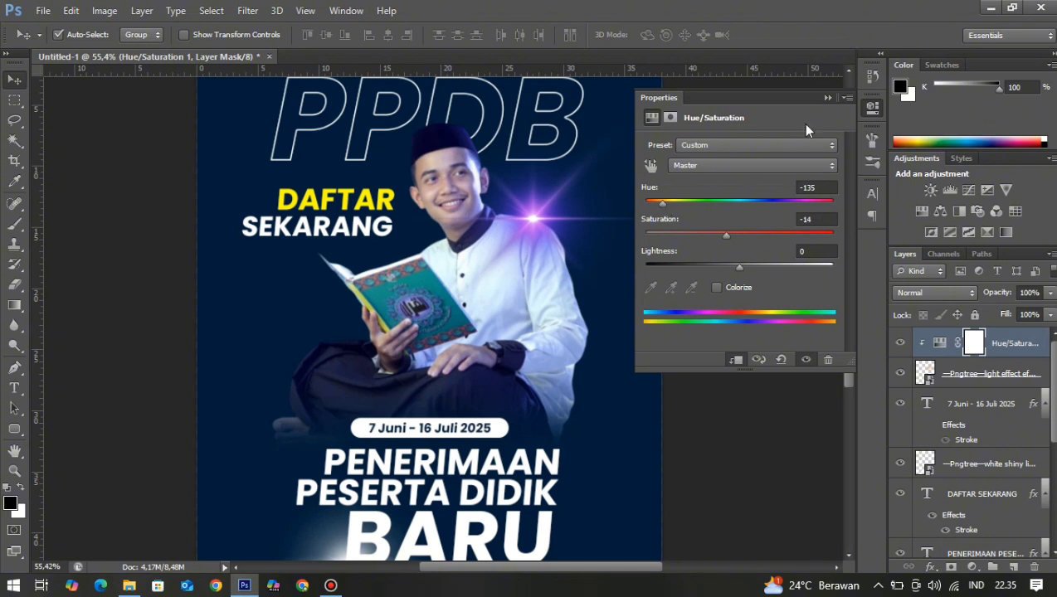
{"action": "left_click", "coordinate": [827, 98]}
Examine the whole poster composition with both light effects at different magnifications.
{"action": "scroll", "coordinate": [629, 282], "scroll_direction": "down", "scroll_amount": 4}
{"action": "scroll", "coordinate": [572, 342], "scroll_direction": "up", "scroll_amount": 2}
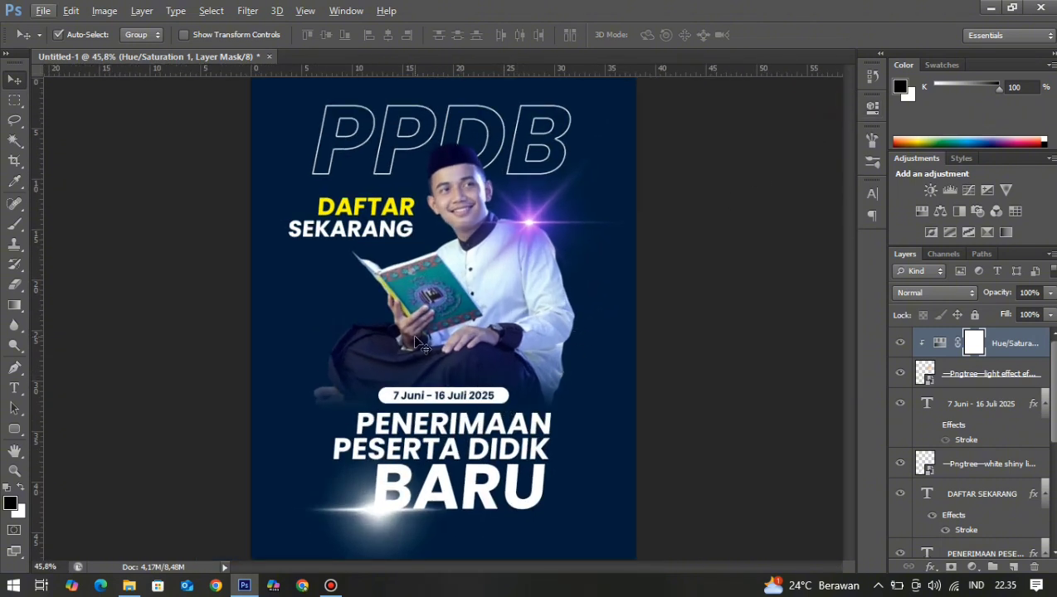
{"action": "scroll", "coordinate": [553, 388], "scroll_direction": "down", "scroll_amount": 2}
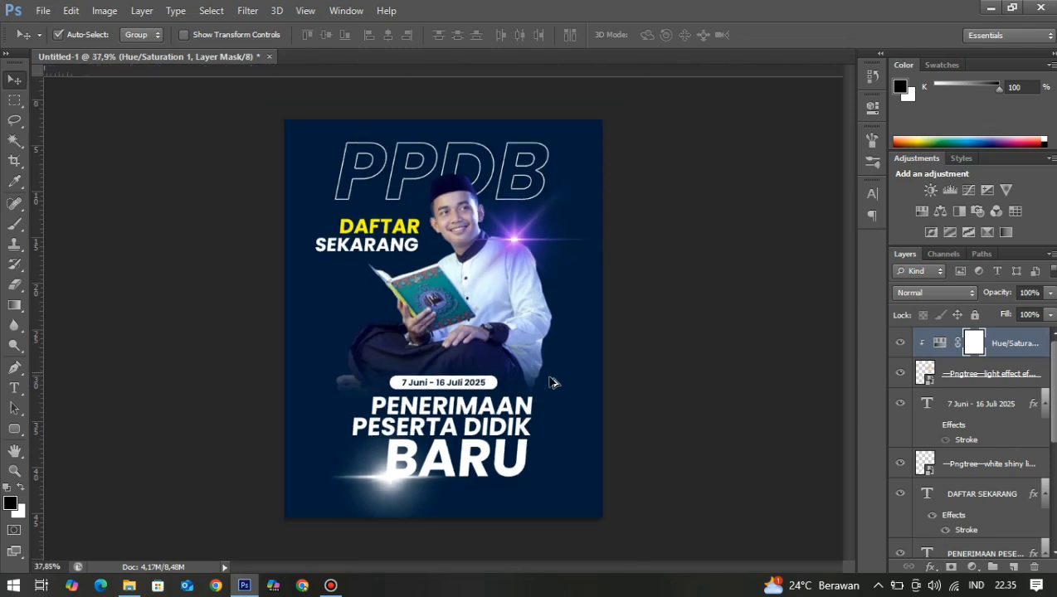
{"action": "scroll", "coordinate": [556, 395], "scroll_direction": "up", "scroll_amount": 1}
{"action": "scroll", "coordinate": [535, 407], "scroll_direction": "down", "scroll_amount": 1}
{"action": "scroll", "coordinate": [537, 405], "scroll_direction": "up", "scroll_amount": 1}
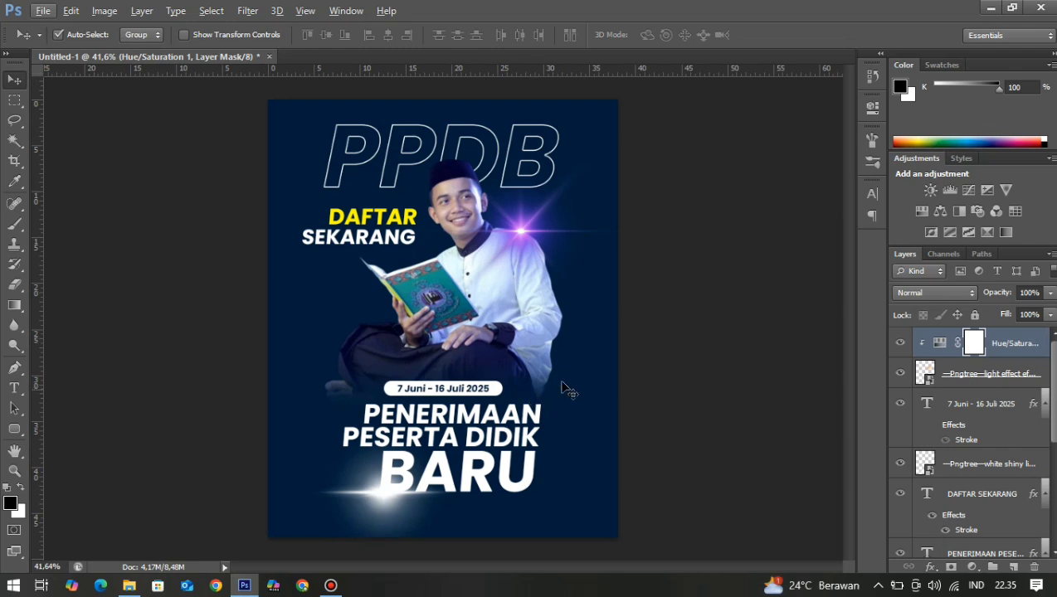
{"action": "scroll", "coordinate": [496, 484], "scroll_direction": "up", "scroll_amount": 1}
{"action": "scroll", "coordinate": [499, 466], "scroll_direction": "down", "scroll_amount": 2}
{"action": "scroll", "coordinate": [521, 463], "scroll_direction": "up", "scroll_amount": 1}
{"action": "scroll", "coordinate": [534, 458], "scroll_direction": "down", "scroll_amount": 2}
{"action": "scroll", "coordinate": [473, 455], "scroll_direction": "up", "scroll_amount": 1}
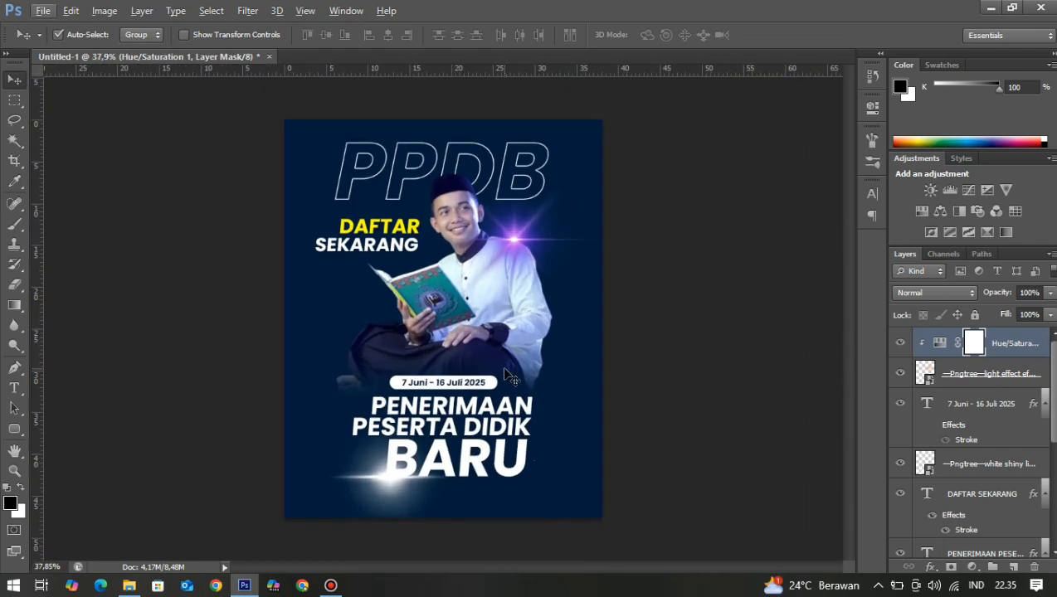
Add a "Pondok Pesantren" text line in the Bakersfield Siganture font on the empty area beside the book.
{"action": "left_click", "coordinate": [494, 166]}
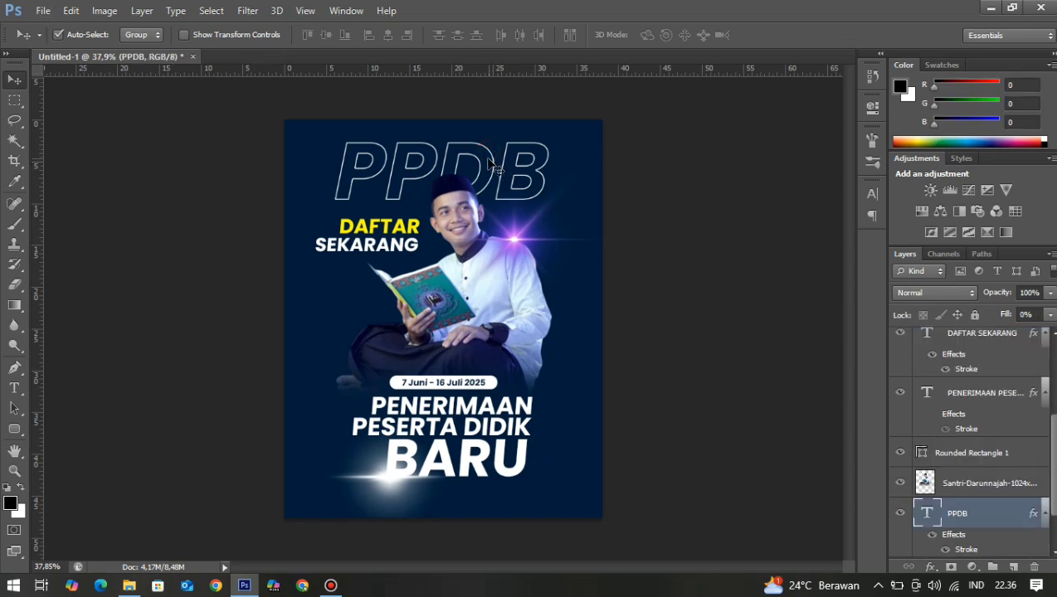
{"action": "scroll", "coordinate": [453, 166], "scroll_direction": "up", "scroll_amount": 2}
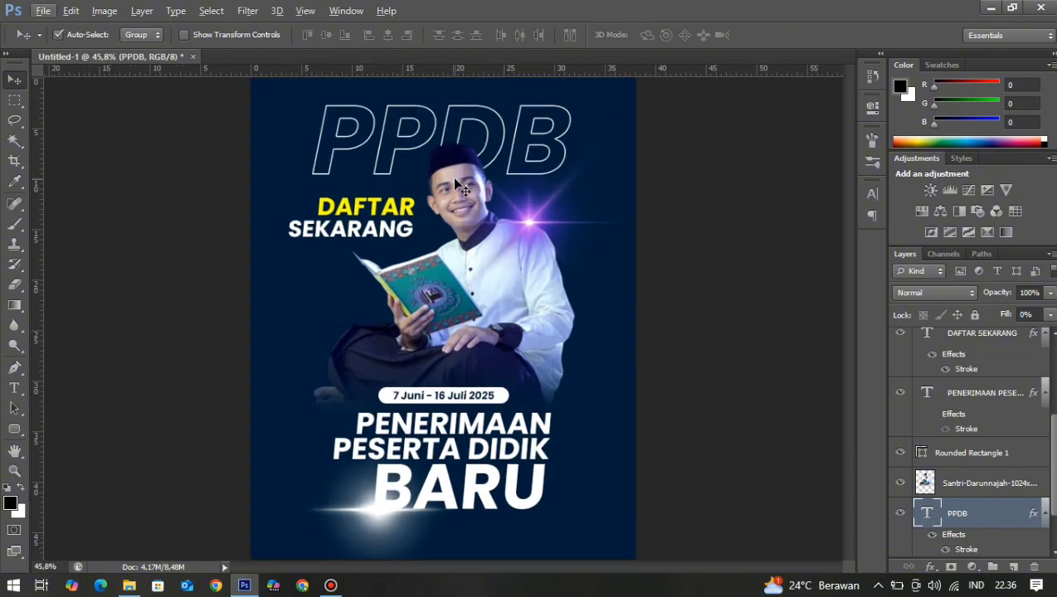
{"action": "key", "text": "t"}
{"action": "key", "text": "alt+t"}
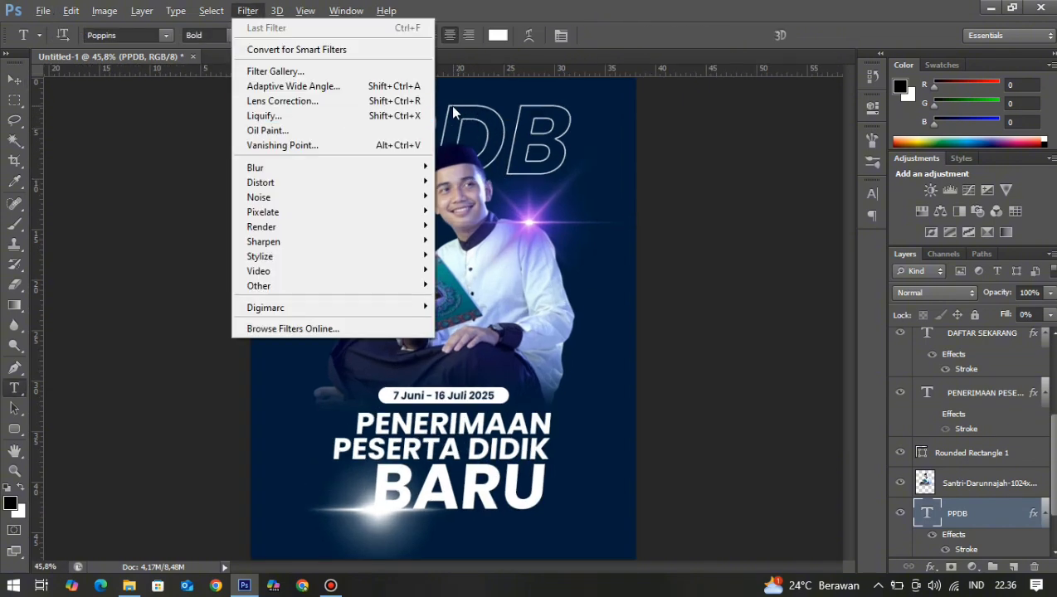
{"action": "left_click", "coordinate": [466, 104]}
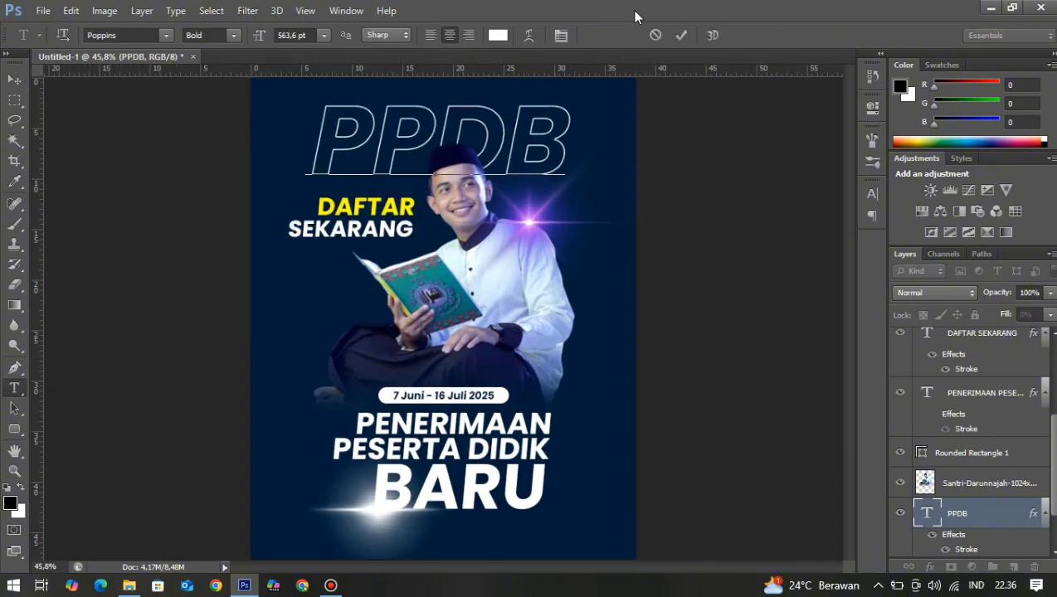
{"action": "left_click", "coordinate": [296, 301]}
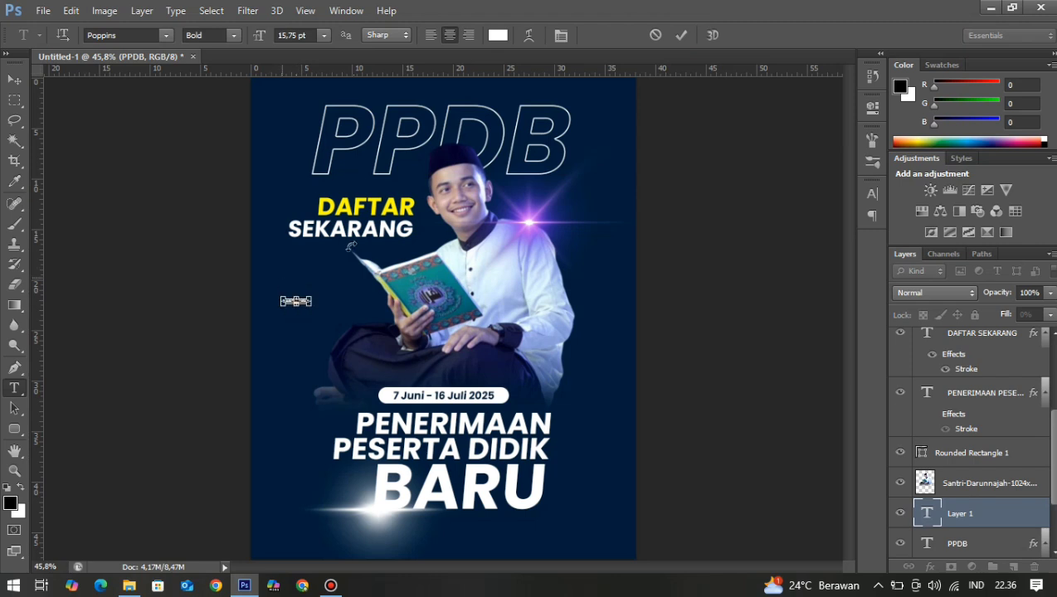
{"action": "left_click", "coordinate": [167, 40]}
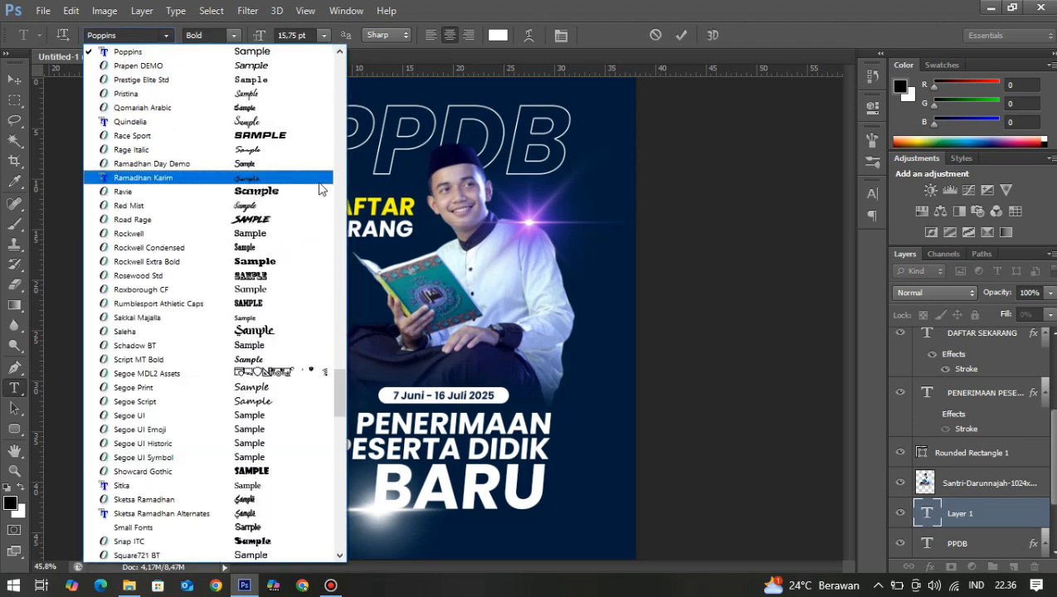
{"action": "left_click_drag", "start_coordinate": [331, 381], "coordinate": [348, 58]}
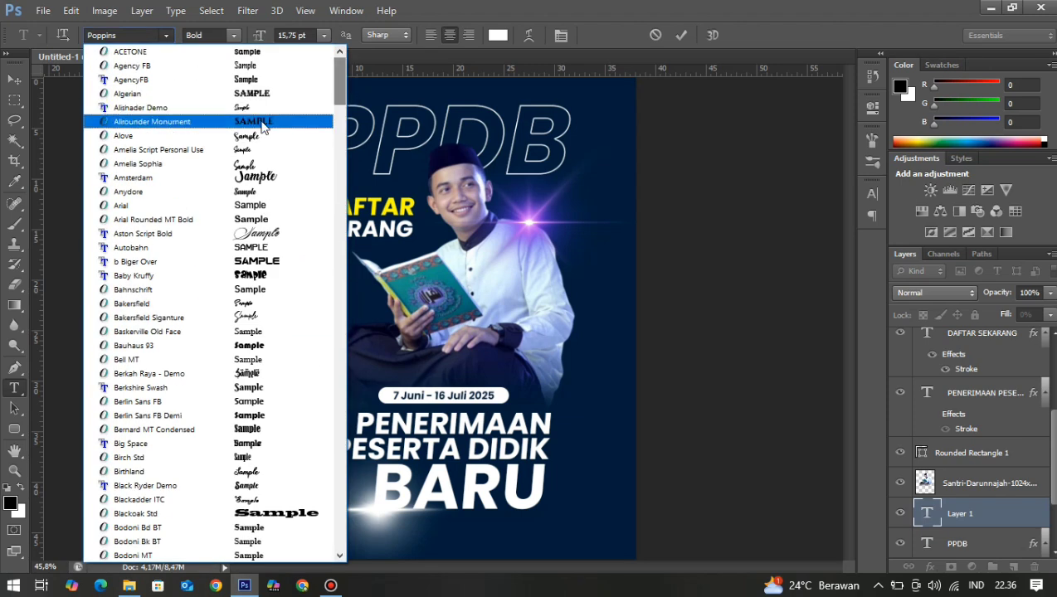
{"action": "left_click", "coordinate": [260, 324]}
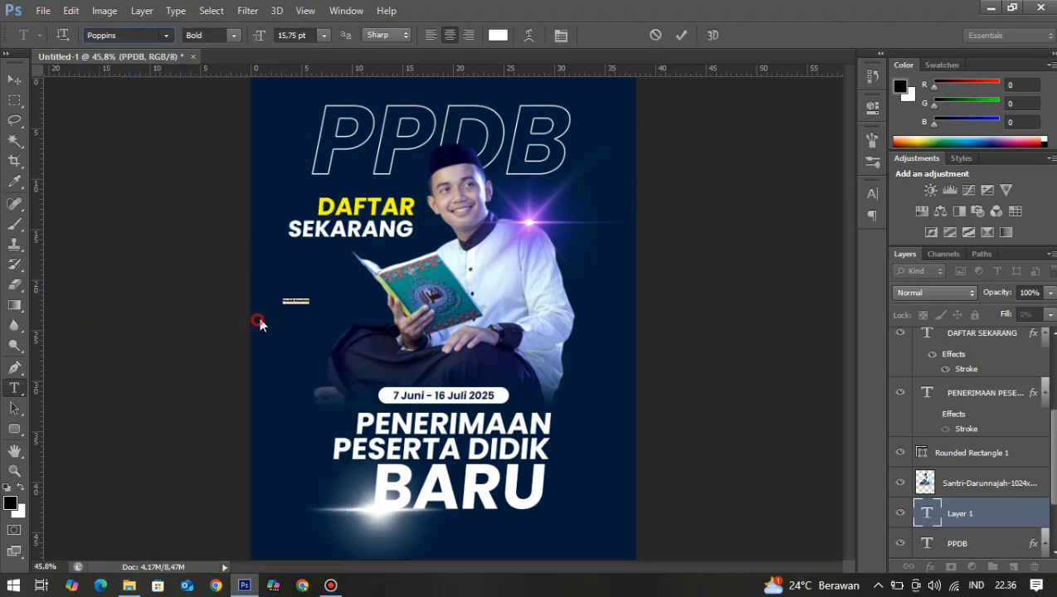
{"action": "left_click", "coordinate": [680, 34]}
Enlarge the Pondok Pesantren text to about 1071% and place it across the upper part of the PPDB headline.
{"action": "key", "text": "ctrl+t"}
{"action": "left_click_drag", "start_coordinate": [385, 339], "coordinate": [459, 132]}
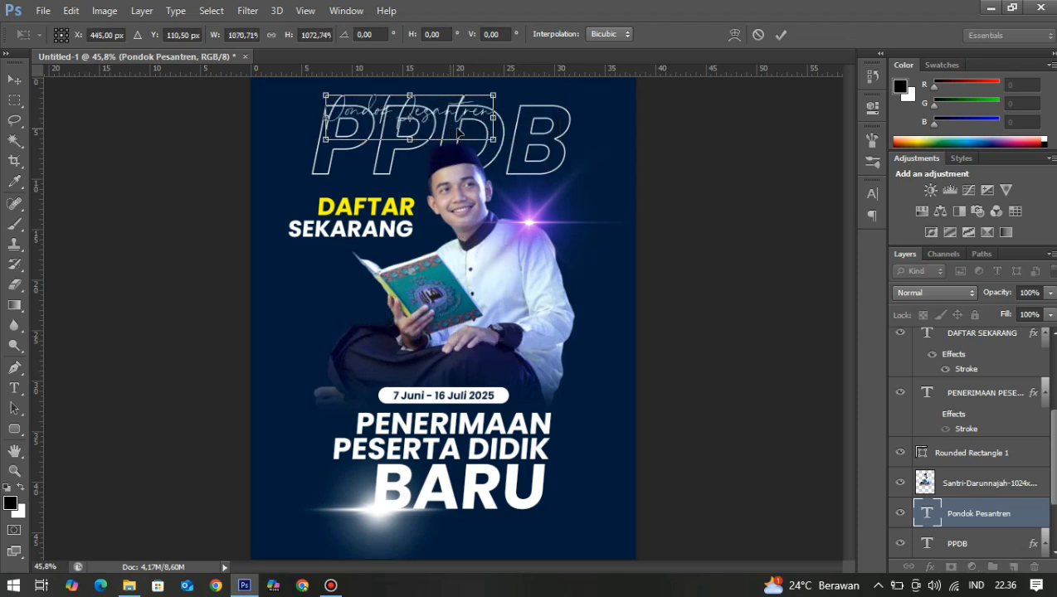
{"action": "key", "text": "Return"}
Change the font of the Pondok Pesantren text to Bakersfield.
{"action": "left_click", "coordinate": [872, 193]}
{"action": "left_click", "coordinate": [773, 202]}
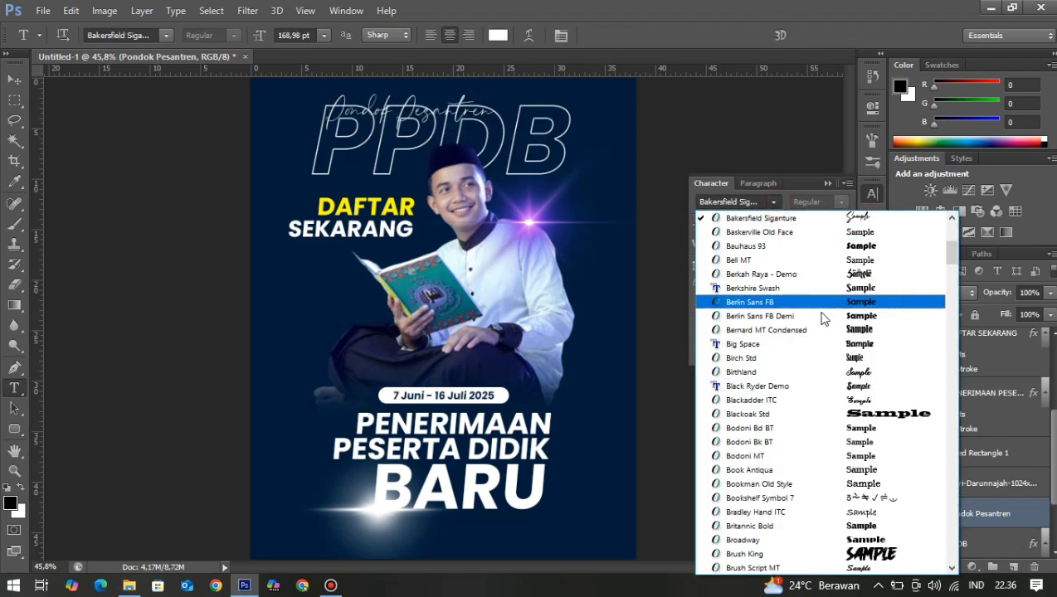
{"action": "scroll", "coordinate": [834, 265], "scroll_direction": "up", "scroll_amount": 1}
{"action": "left_click", "coordinate": [819, 246]}
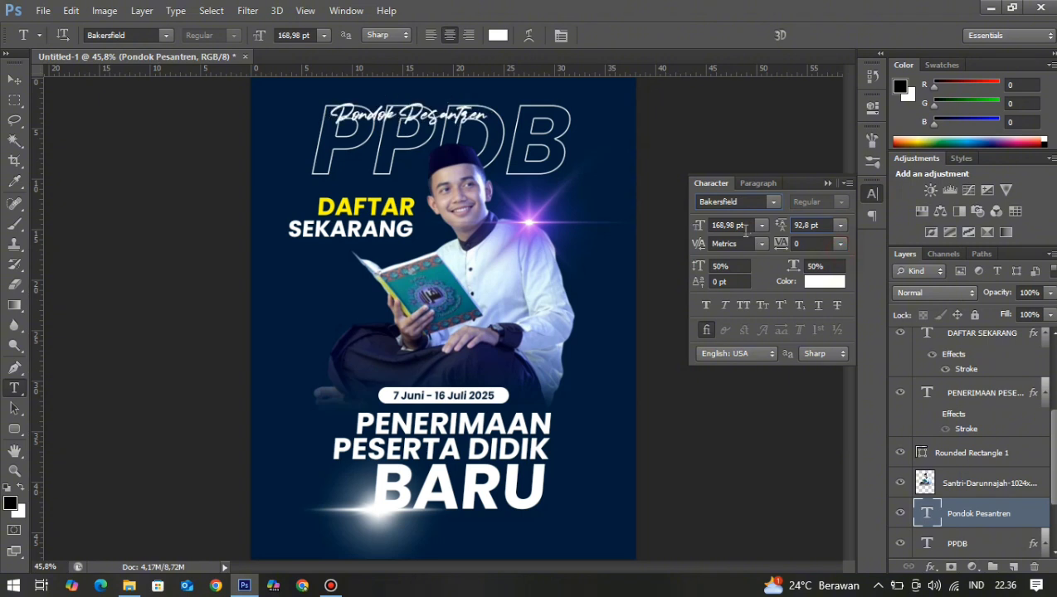
Move the Pondok Pesantren text from the PPDB headline to just below the right end of the BARU title.
{"action": "left_click", "coordinate": [827, 182]}
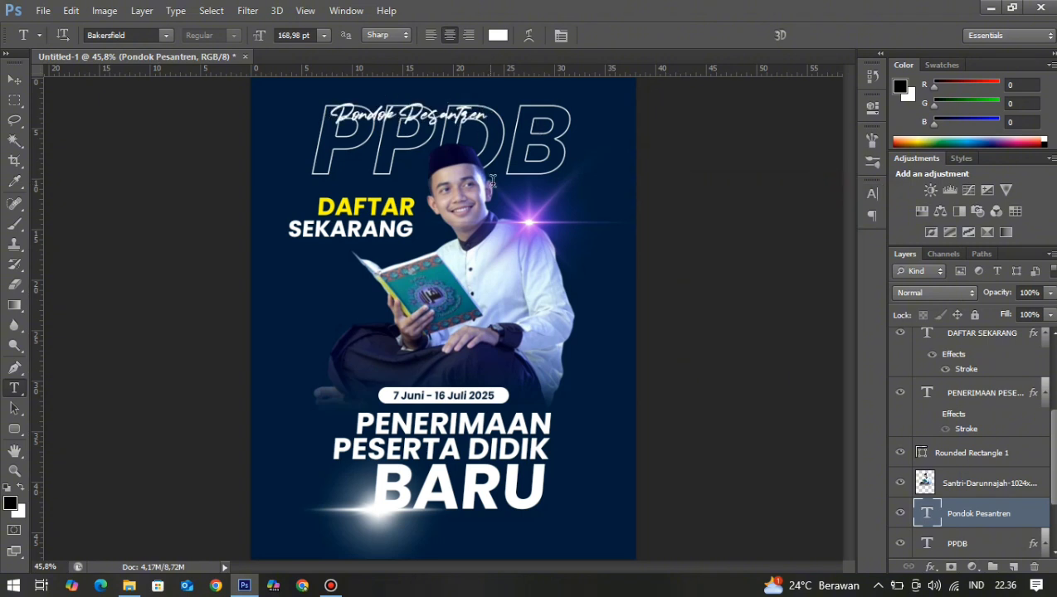
{"action": "key", "text": "v"}
{"action": "left_click_drag", "start_coordinate": [430, 120], "coordinate": [384, 110]}
{"action": "scroll", "coordinate": [394, 103], "scroll_direction": "up", "scroll_amount": 2}
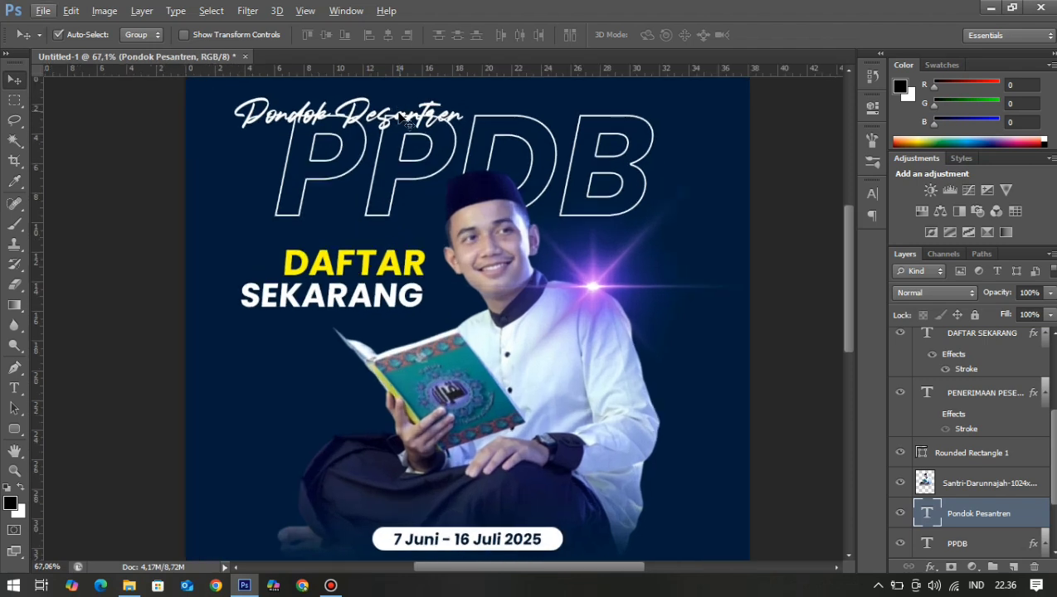
{"action": "scroll", "coordinate": [396, 127], "scroll_direction": "down", "scroll_amount": 1}
{"action": "left_click_drag", "start_coordinate": [381, 87], "coordinate": [548, 483]}
{"action": "scroll", "coordinate": [547, 483], "scroll_direction": "down", "scroll_amount": 3}
{"action": "key", "text": "ctrl+t"}
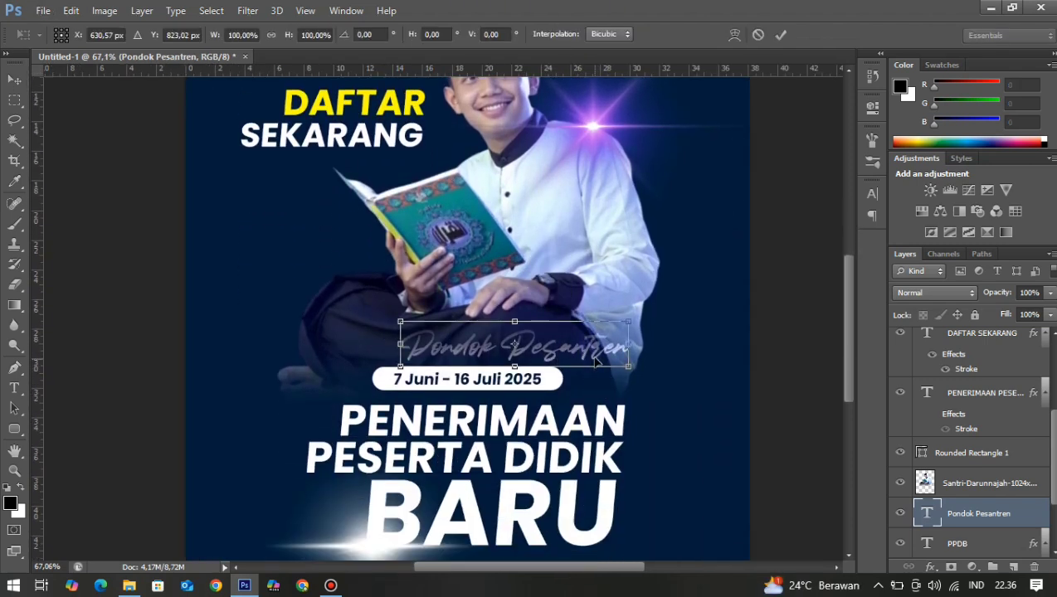
{"action": "scroll", "coordinate": [585, 351], "scroll_direction": "down", "scroll_amount": 1}
{"action": "scroll", "coordinate": [585, 351], "scroll_direction": "down", "scroll_amount": 1}
{"action": "left_click_drag", "start_coordinate": [580, 250], "coordinate": [661, 467]}
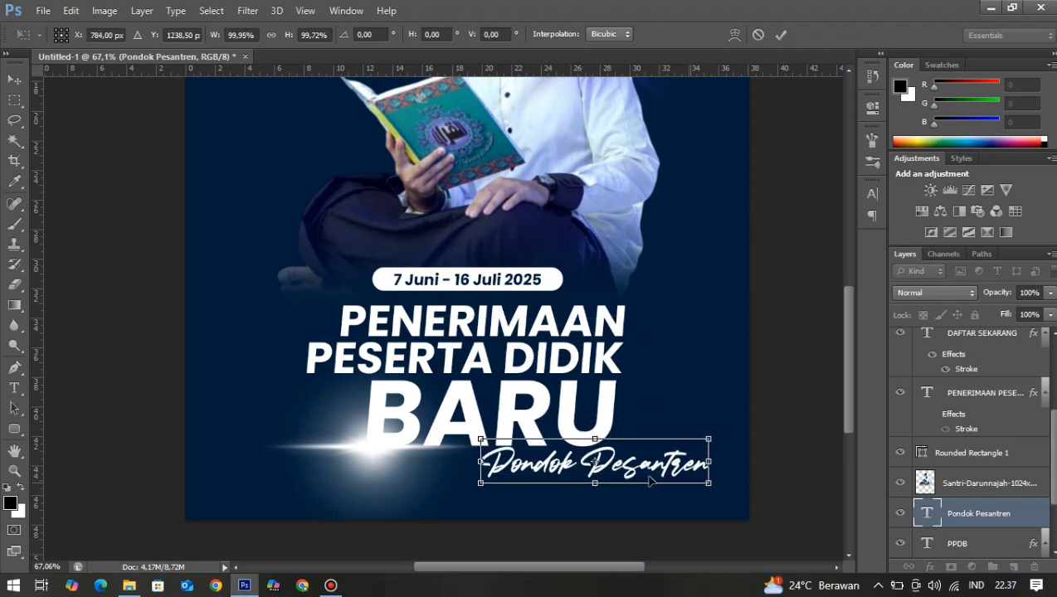
{"action": "left_click", "coordinate": [781, 35]}
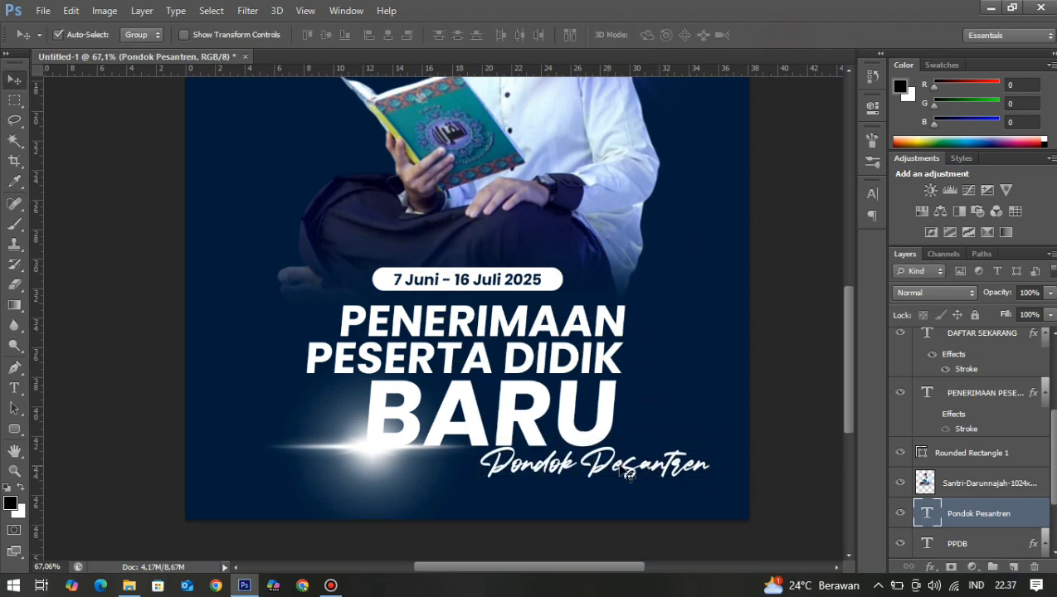
Set the Pondok Pesantren text to the Bakersfield Siganture font and move its layer directly below the DAFTAR SEKARANG layer.
{"action": "left_click", "coordinate": [872, 194]}
{"action": "left_click", "coordinate": [773, 202]}
{"action": "left_click", "coordinate": [780, 238]}
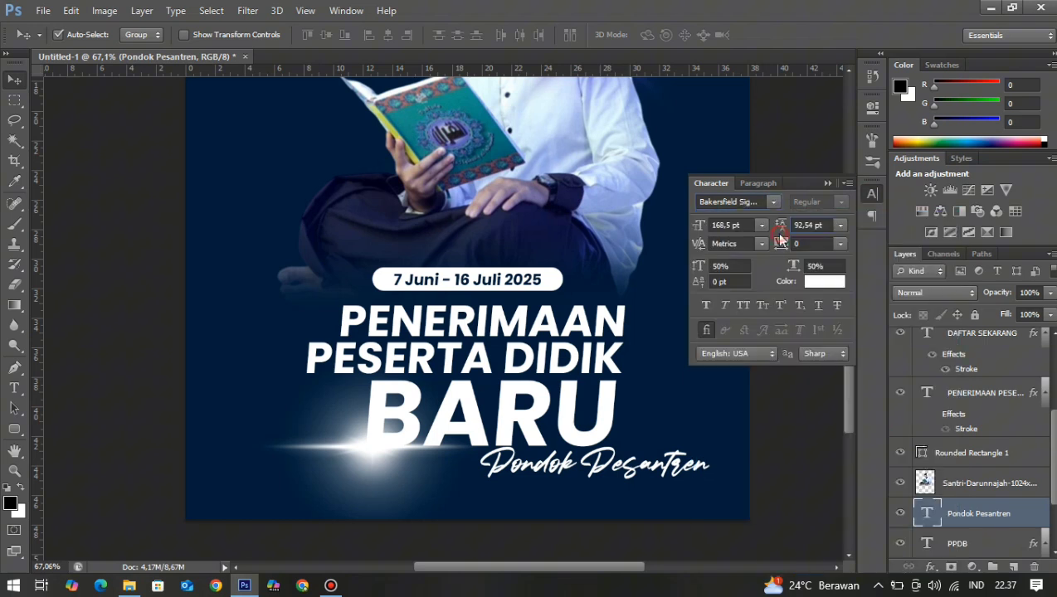
{"action": "left_click", "coordinate": [829, 183]}
{"action": "mouse_move", "coordinate": [980, 514]}
{"action": "left_mouse_down"}
{"action": "mouse_move", "coordinate": [983, 348]}
{"action": "mouse_move", "coordinate": [981, 533]}
{"action": "left_mouse_up"}
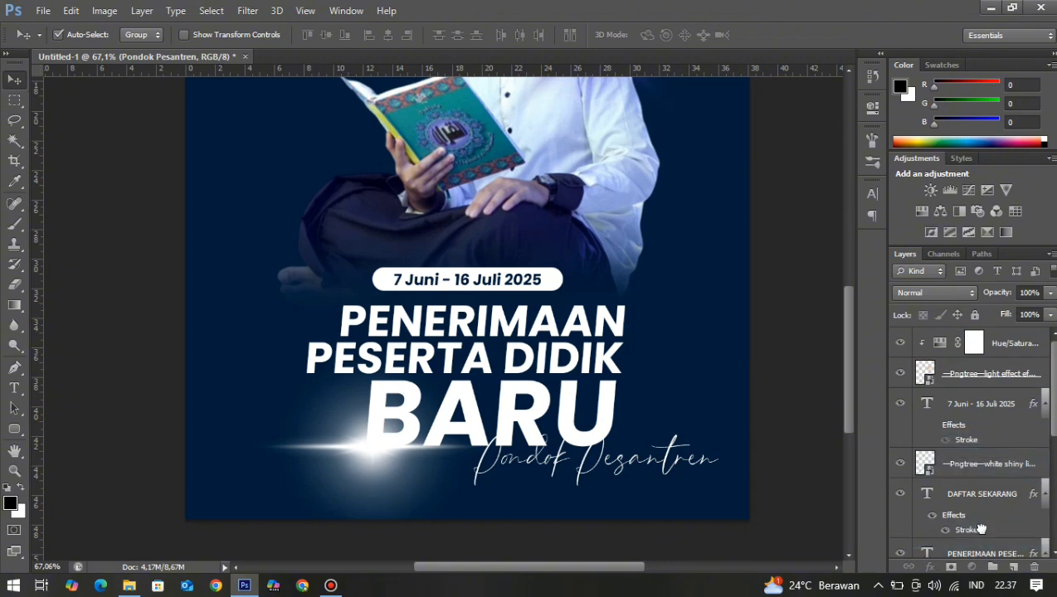
Add a Drop Shadow with the default settings to the Pondok Pesantren text.
{"action": "left_click", "coordinate": [931, 567]}
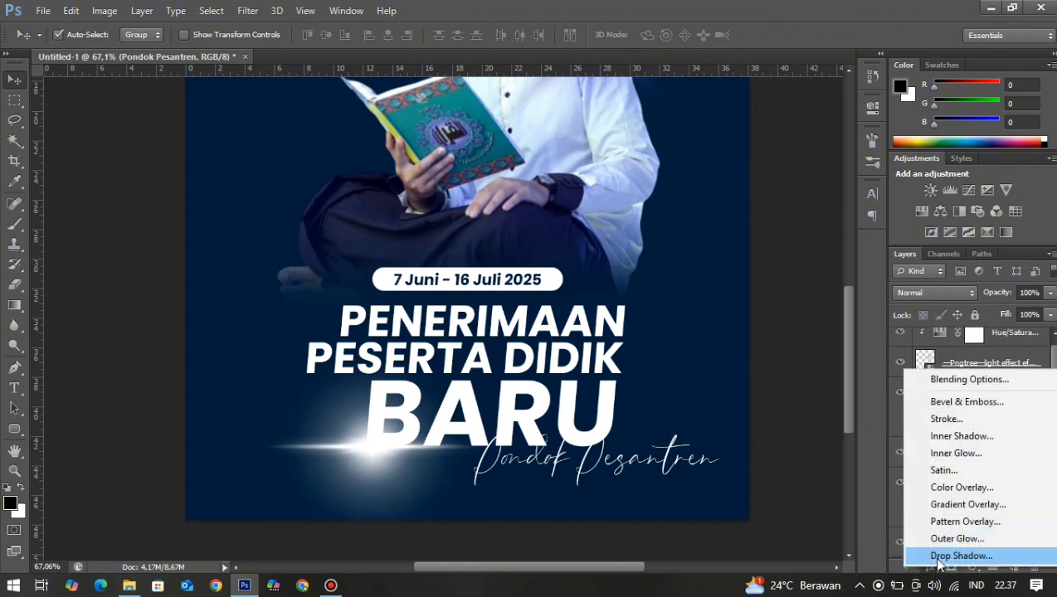
{"action": "left_click", "coordinate": [954, 556]}
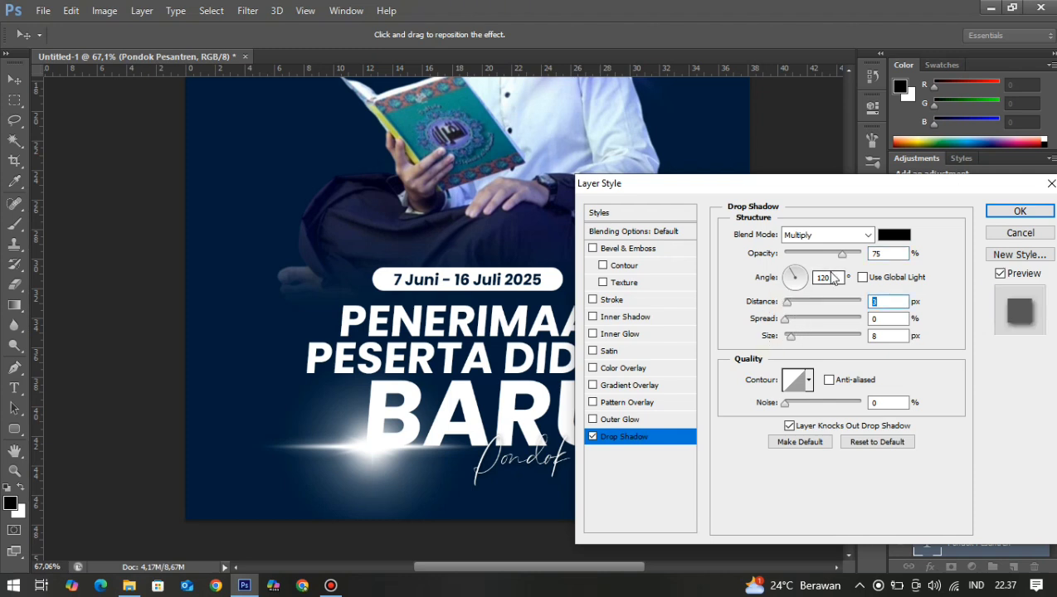
{"action": "left_click", "coordinate": [991, 212]}
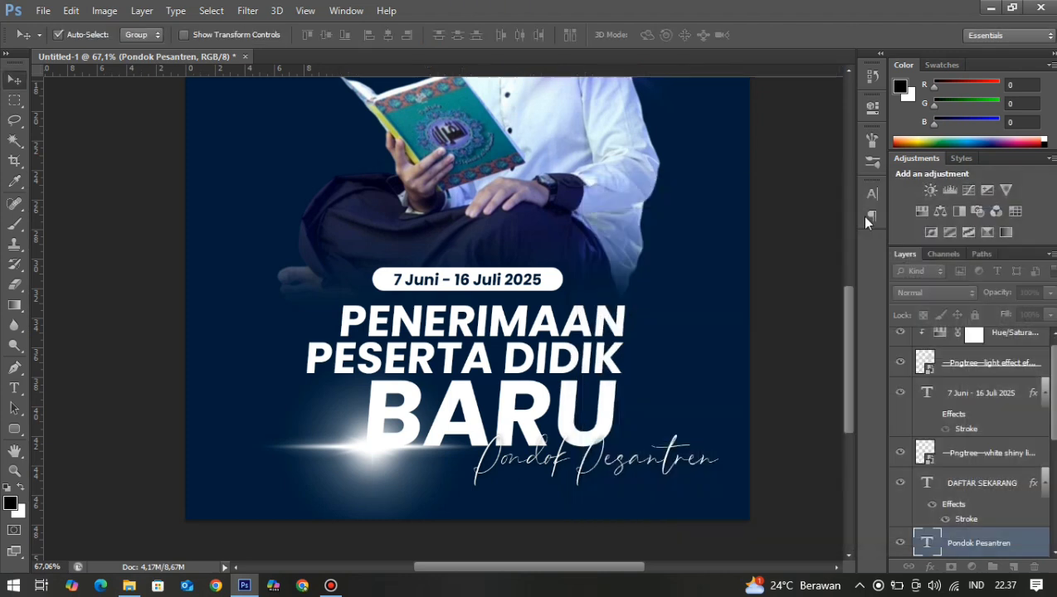
Color the Pondok Pesantren text yellow and shift it slightly up so it overlaps the lower part of BARU.
{"action": "left_click", "coordinate": [814, 283]}
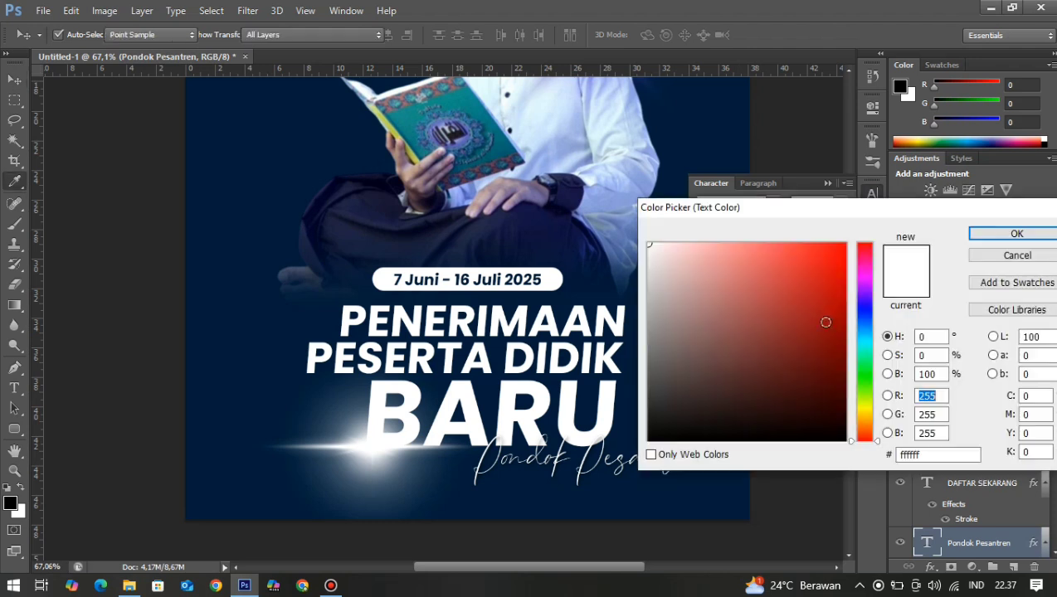
{"action": "left_click", "coordinate": [864, 407]}
{"action": "left_click", "coordinate": [1016, 234]}
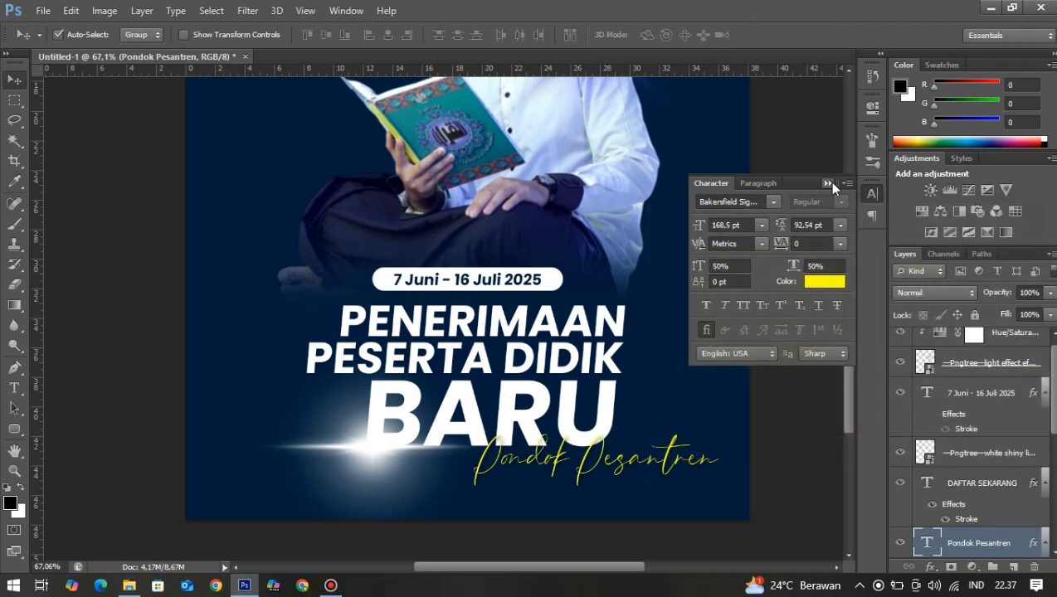
{"action": "left_click", "coordinate": [828, 183]}
{"action": "left_click_drag", "start_coordinate": [598, 466], "coordinate": [599, 453]}
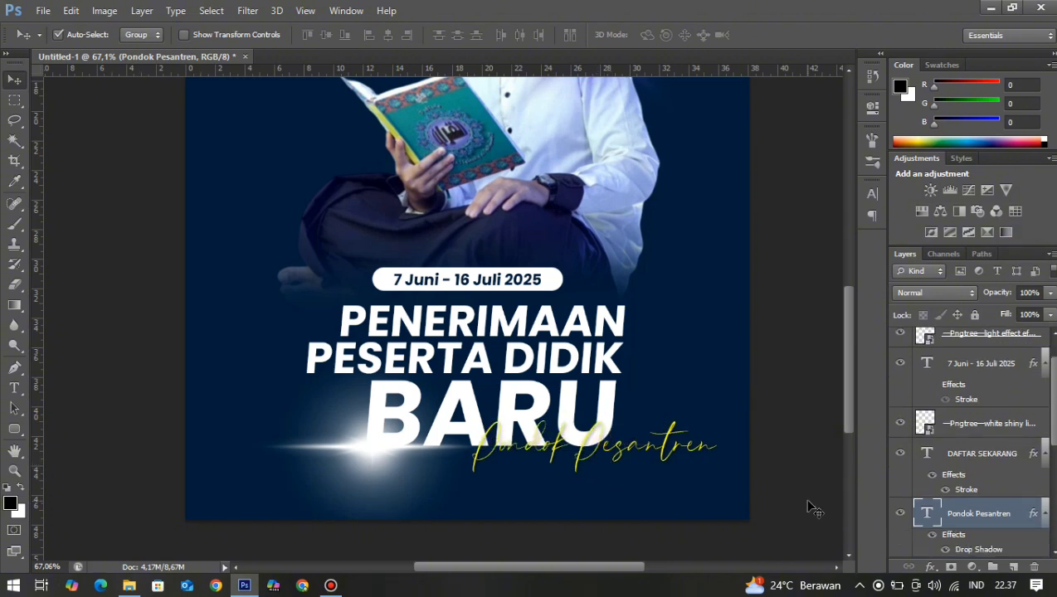
Raise the Pondok Pesantren drop shadow's opacity to 100% and reduce its size for a tighter shadow.
{"action": "double_click", "coordinate": [961, 549]}
{"action": "left_click_drag", "start_coordinate": [843, 254], "coordinate": [921, 277]}
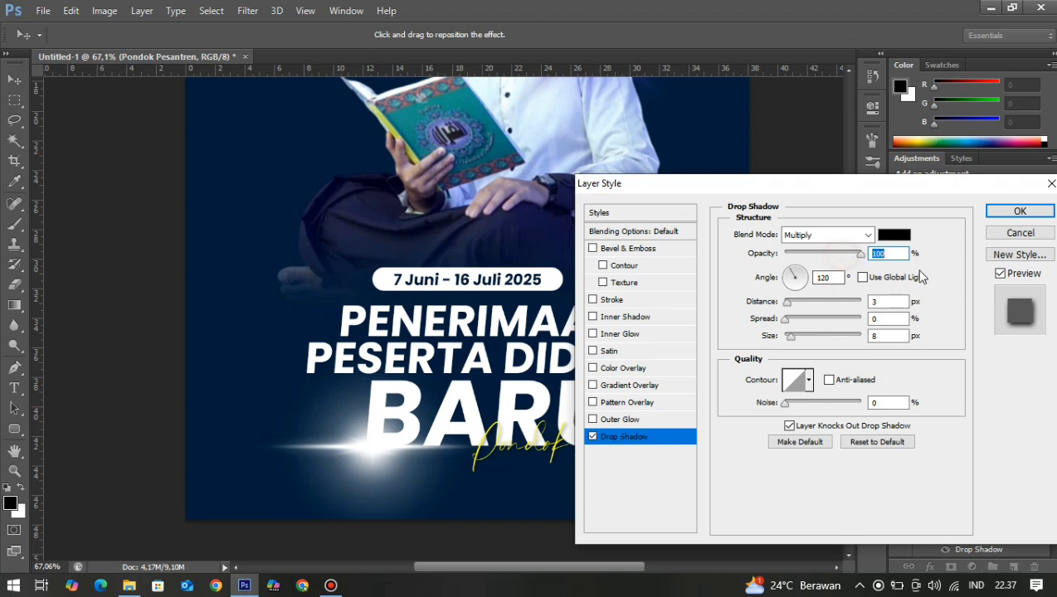
{"action": "key", "text": "alt"}
{"action": "scroll", "coordinate": [521, 441], "scroll_direction": "up", "scroll_amount": 3}
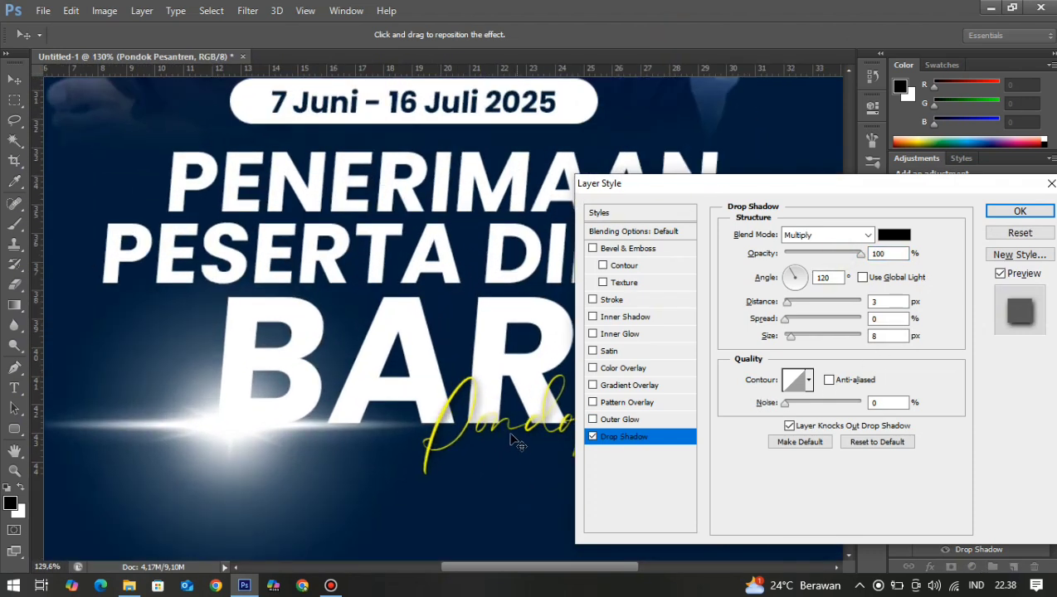
{"action": "left_click_drag", "start_coordinate": [791, 336], "coordinate": [786, 336]}
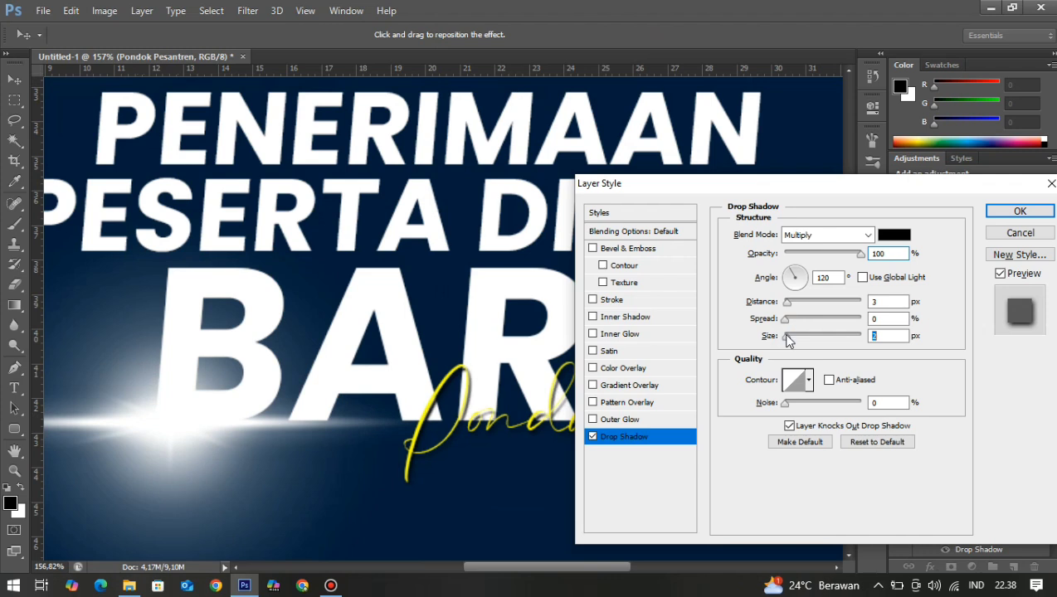
{"action": "left_click_drag", "start_coordinate": [786, 336], "coordinate": [786, 339]}
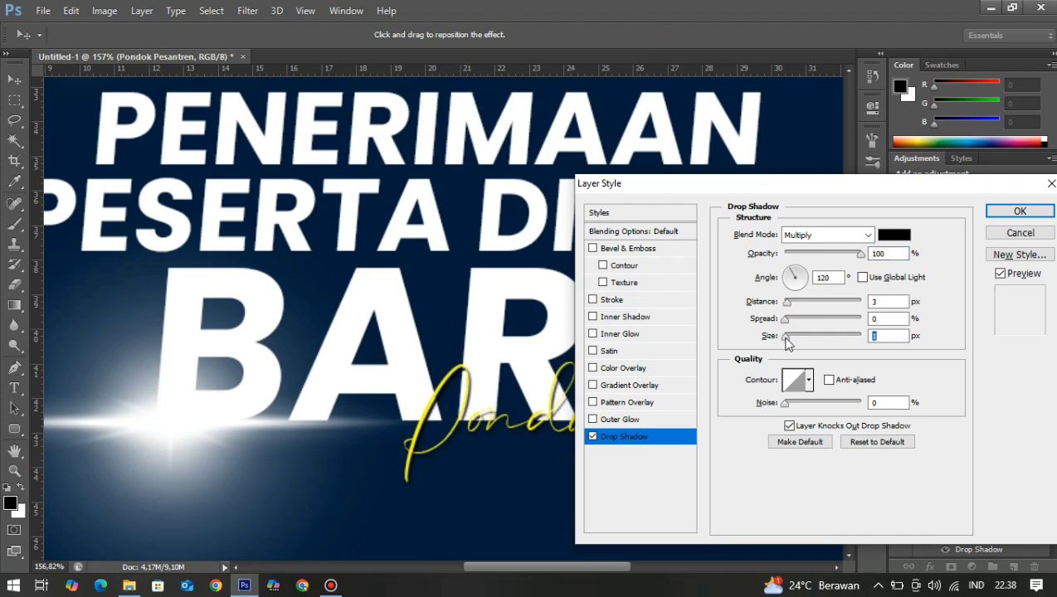
{"action": "left_click", "coordinate": [787, 303]}
{"action": "left_click_drag", "start_coordinate": [787, 306], "coordinate": [787, 305]}
{"action": "left_click", "coordinate": [1020, 211]}
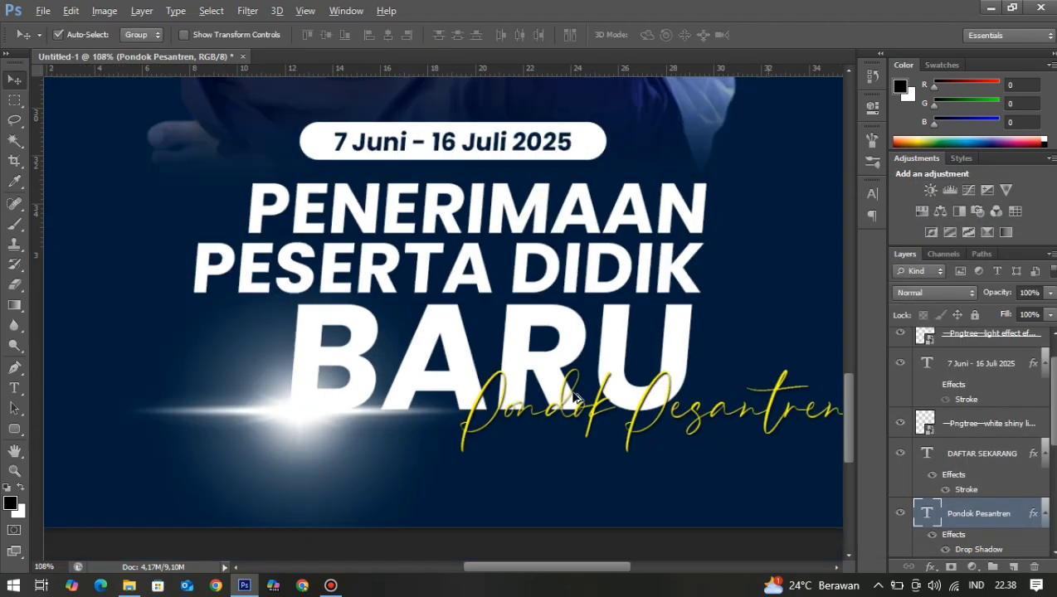
Add an Exposure adjustment clipped to the student photo with offset -0,0083 and gamma correction 1,07.
{"action": "scroll", "coordinate": [704, 452], "scroll_direction": "down", "scroll_amount": 4}
{"action": "scroll", "coordinate": [706, 452], "scroll_direction": "down", "scroll_amount": 2}
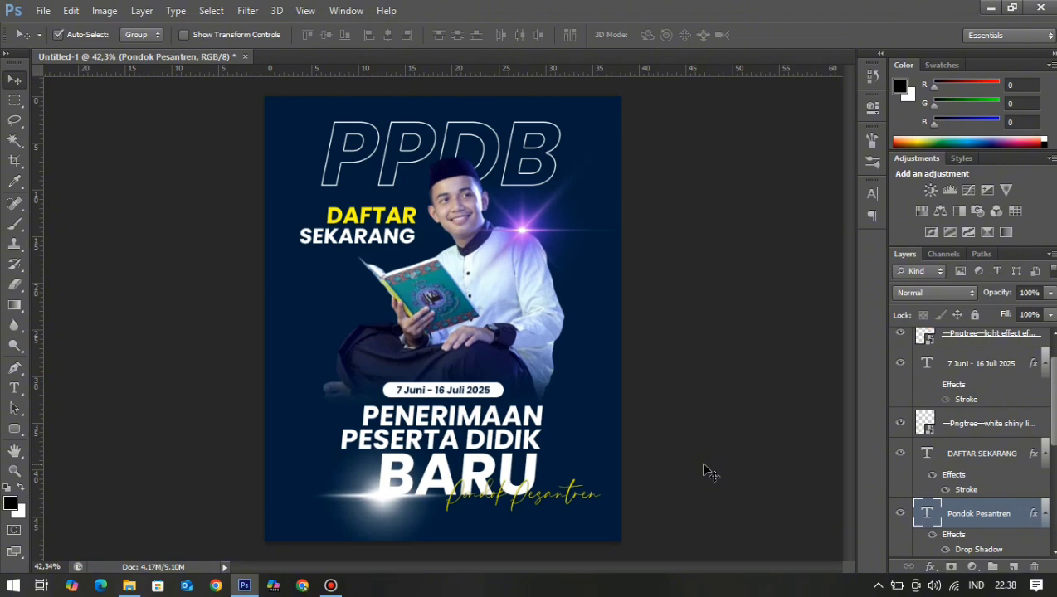
{"action": "left_click", "coordinate": [559, 390]}
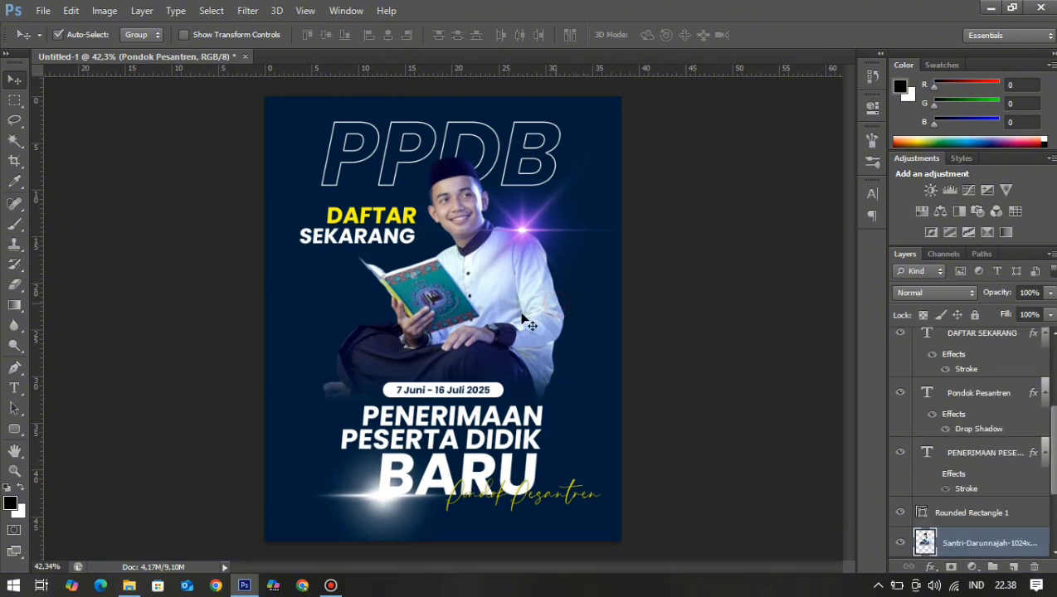
{"action": "left_click", "coordinate": [972, 566]}
{"action": "left_click", "coordinate": [948, 348]}
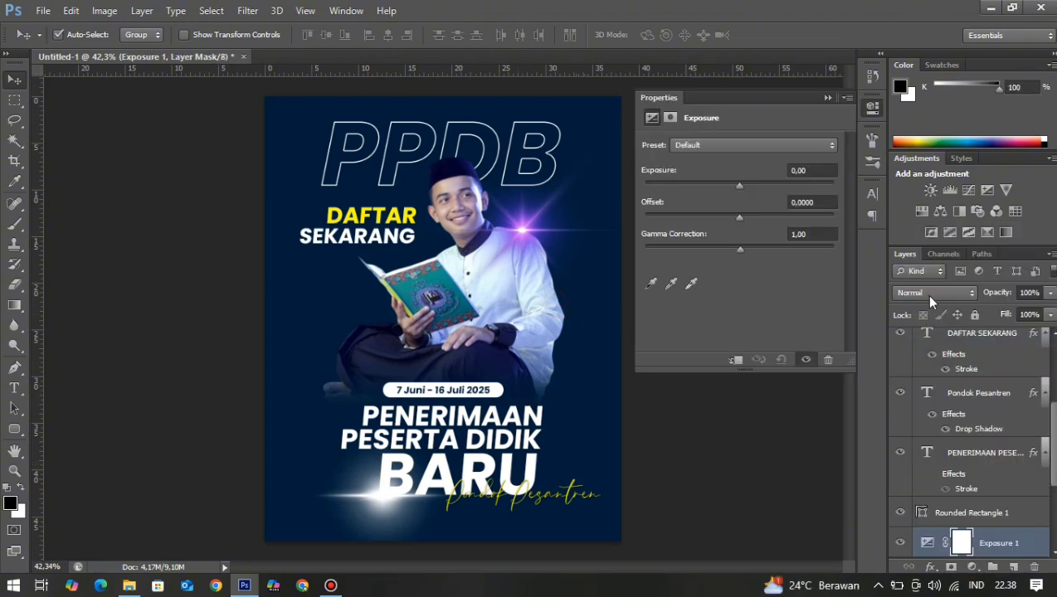
{"action": "scroll", "coordinate": [979, 520], "scroll_direction": "down", "scroll_amount": 1}
{"action": "left_click", "coordinate": [988, 529], "text": "alt"}
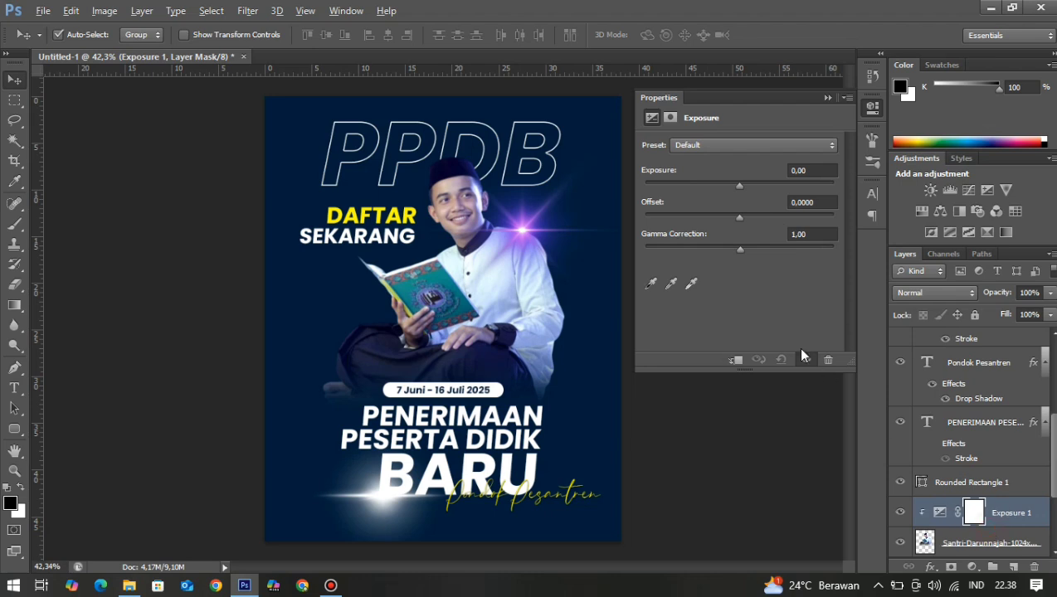
{"action": "mouse_move", "coordinate": [739, 249]}
{"action": "left_mouse_down"}
{"action": "mouse_move", "coordinate": [736, 219]}
{"action": "mouse_move", "coordinate": [736, 253]}
{"action": "left_mouse_up"}
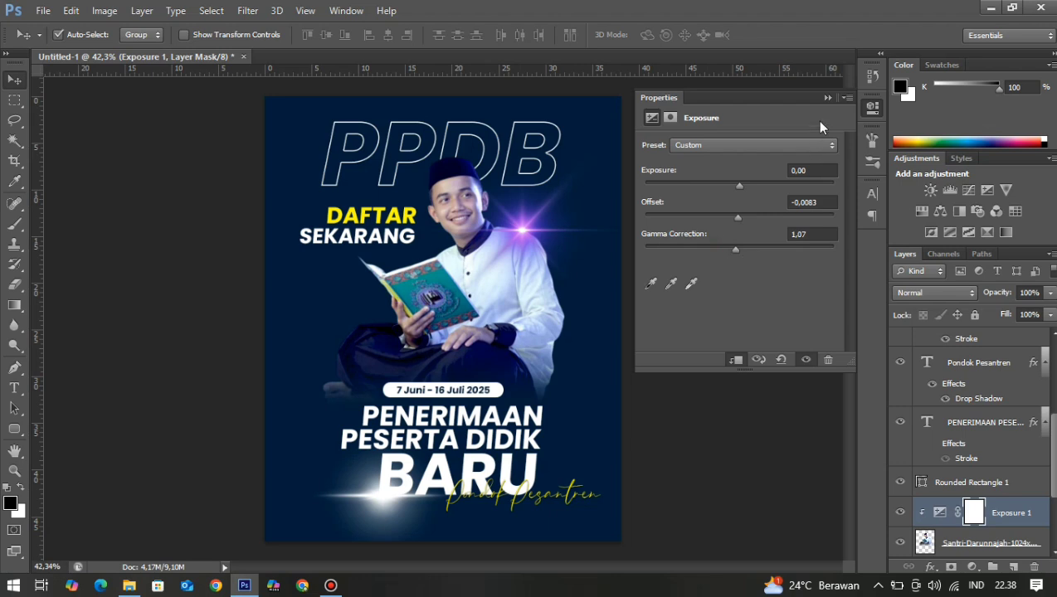
{"action": "left_click", "coordinate": [828, 98]}
Add a white Outer Glow to the student photo with 22% opacity and a size of 29 px.
{"action": "scroll", "coordinate": [394, 313], "scroll_direction": "up", "scroll_amount": 4}
{"action": "scroll", "coordinate": [489, 277], "scroll_direction": "down", "scroll_amount": 1}
{"action": "scroll", "coordinate": [505, 270], "scroll_direction": "up", "scroll_amount": 3}
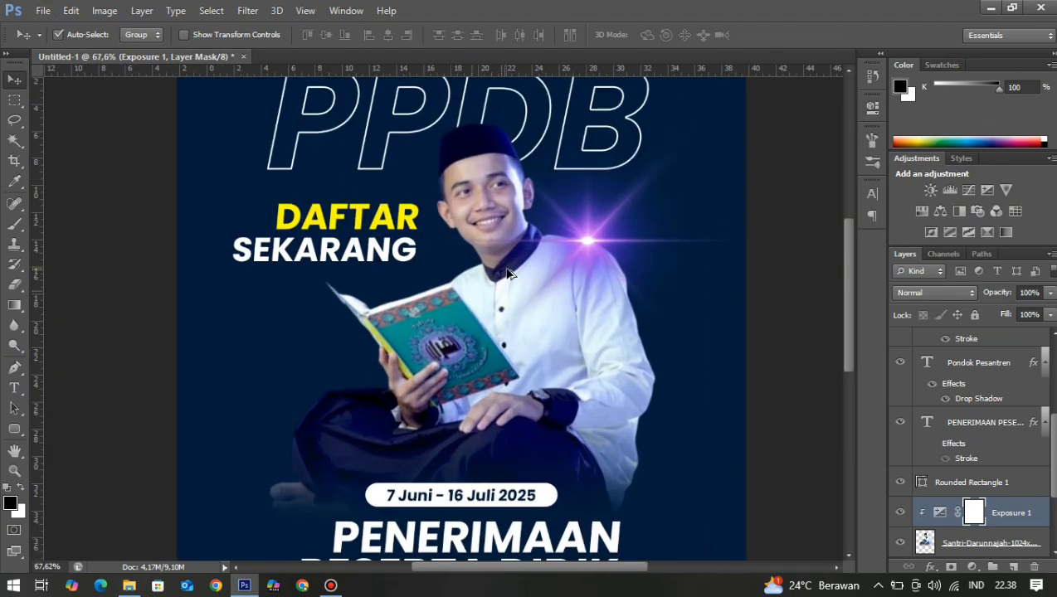
{"action": "scroll", "coordinate": [508, 274], "scroll_direction": "down", "scroll_amount": 3}
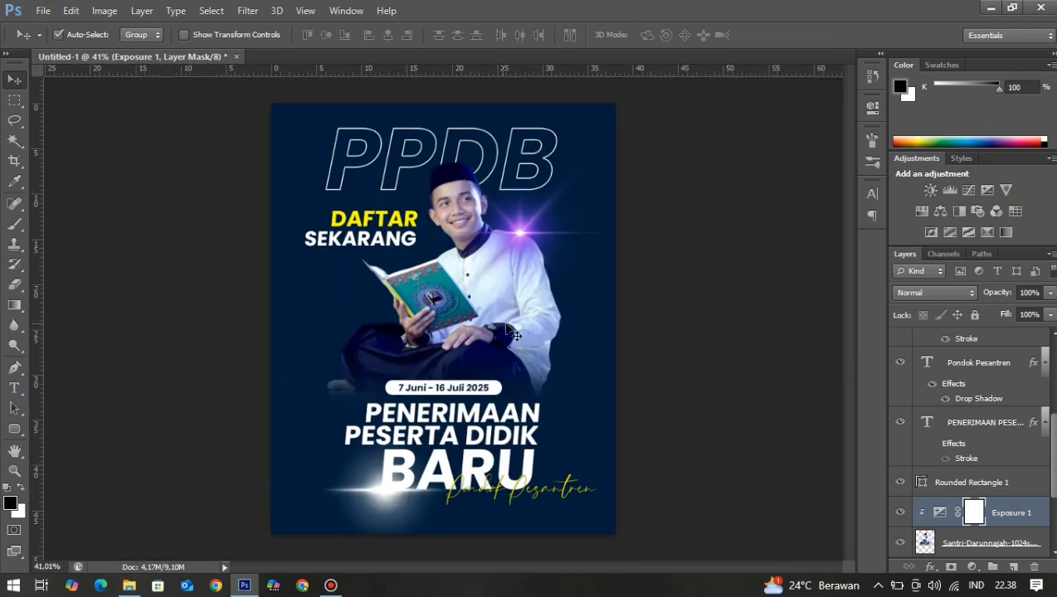
{"action": "left_click", "coordinate": [969, 546]}
{"action": "left_click", "coordinate": [930, 567]}
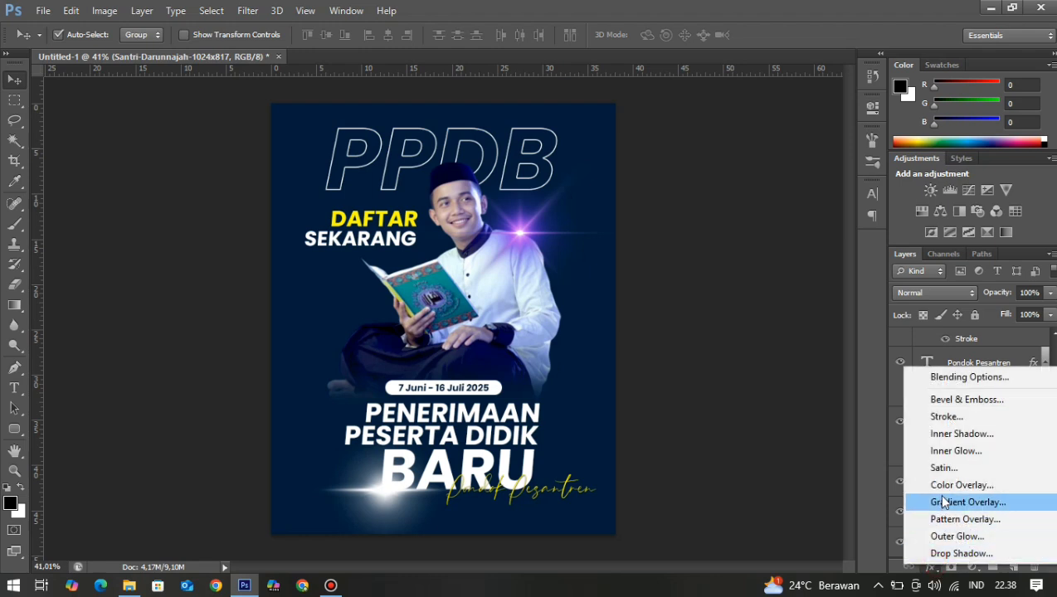
{"action": "left_click", "coordinate": [966, 537]}
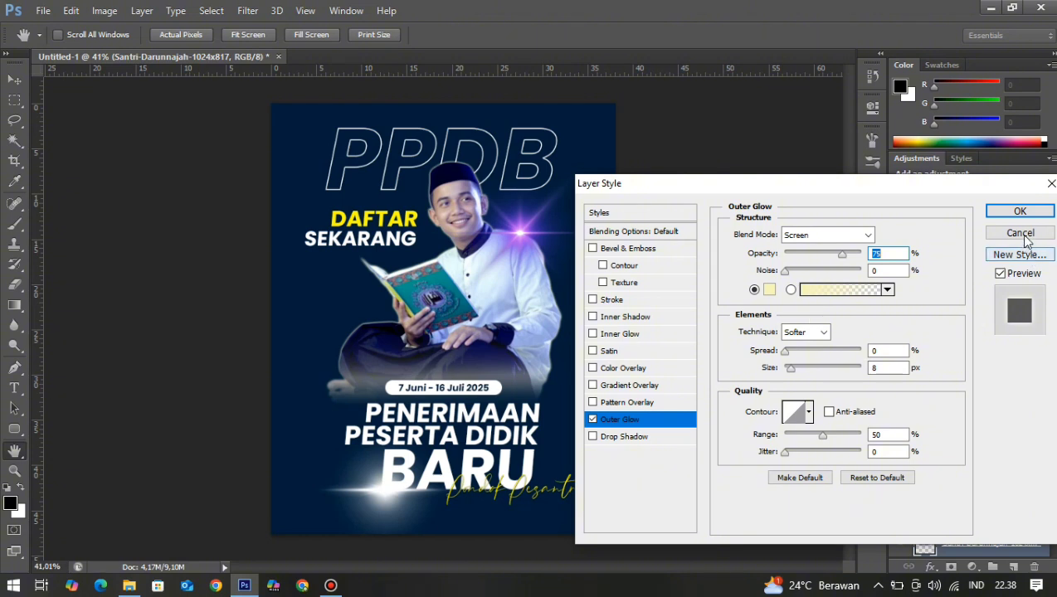
{"action": "left_click", "coordinate": [769, 290]}
{"action": "left_click", "coordinate": [652, 241]}
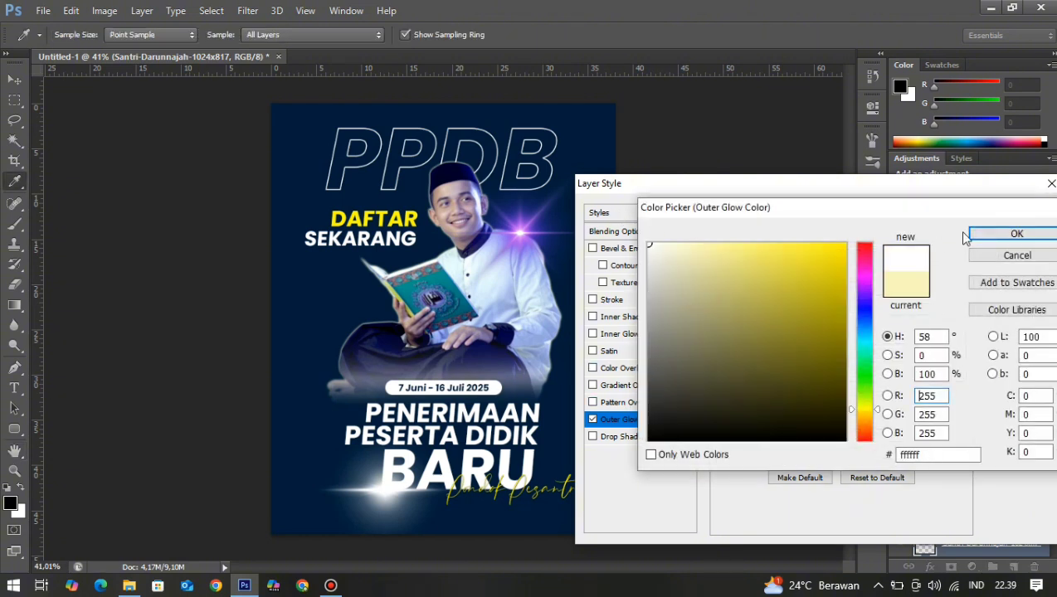
{"action": "left_click", "coordinate": [984, 234]}
{"action": "left_click_drag", "start_coordinate": [793, 370], "coordinate": [799, 378]}
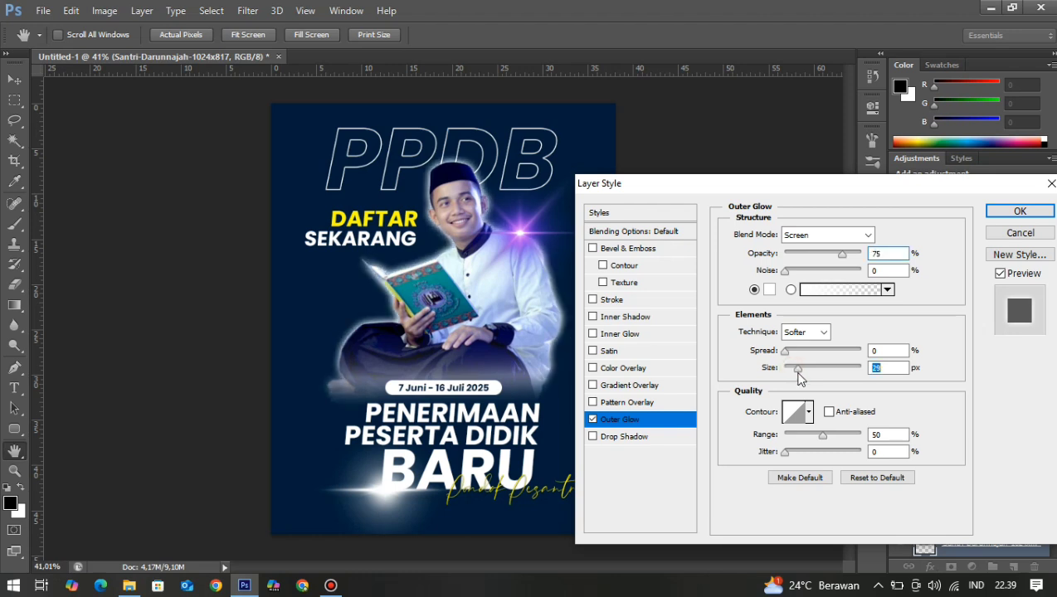
{"action": "left_click_drag", "start_coordinate": [842, 260], "coordinate": [803, 254]}
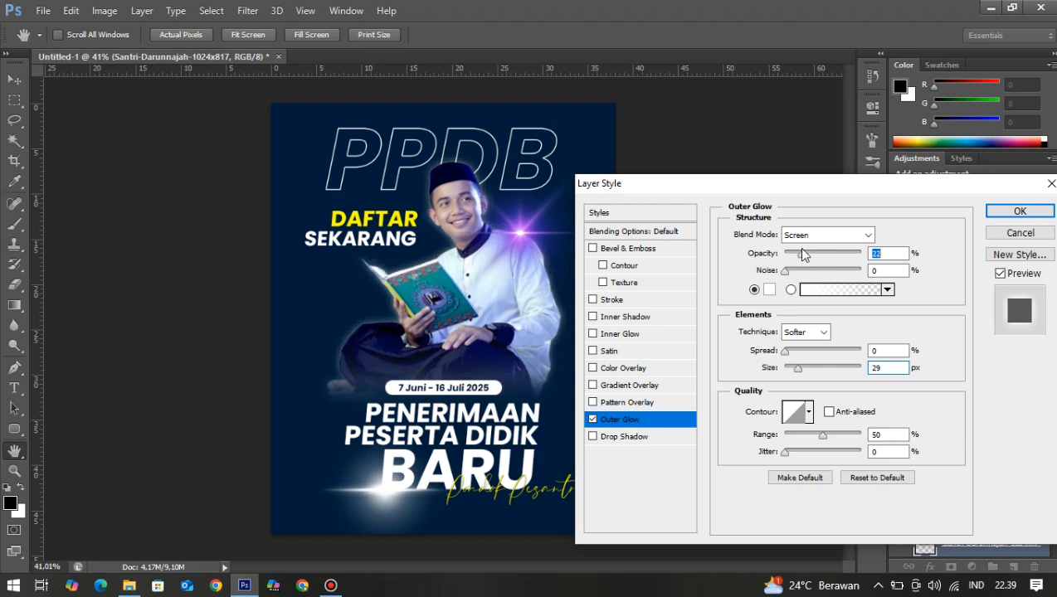
{"action": "left_click", "coordinate": [1019, 211]}
Draw a rectangle about 1184 by 67 px across the full width of the poster's bottom edge.
{"action": "scroll", "coordinate": [447, 331], "scroll_direction": "up", "scroll_amount": 2}
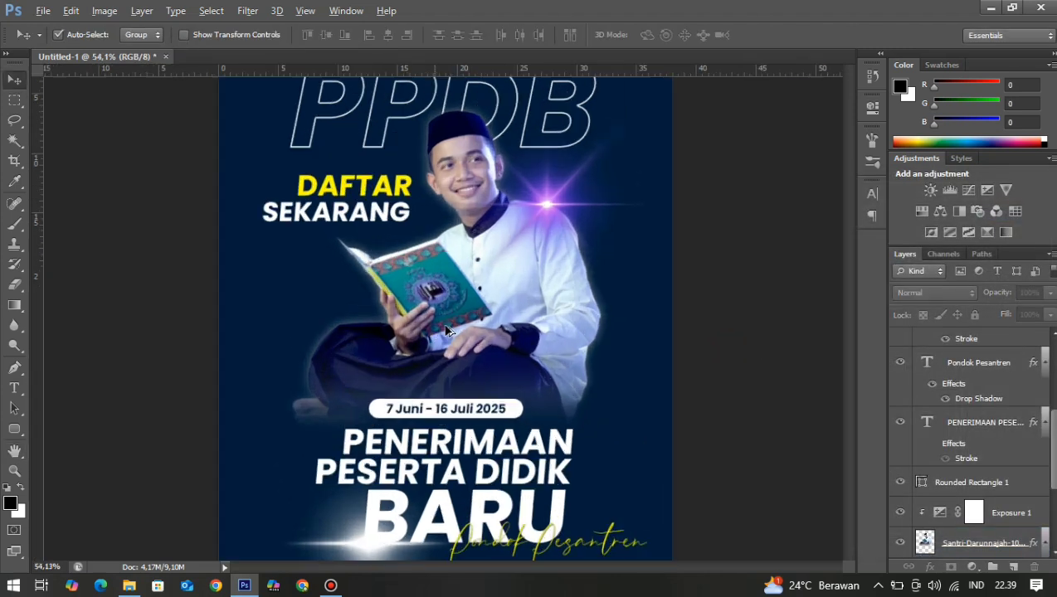
{"action": "scroll", "coordinate": [452, 337], "scroll_direction": "down", "scroll_amount": 2}
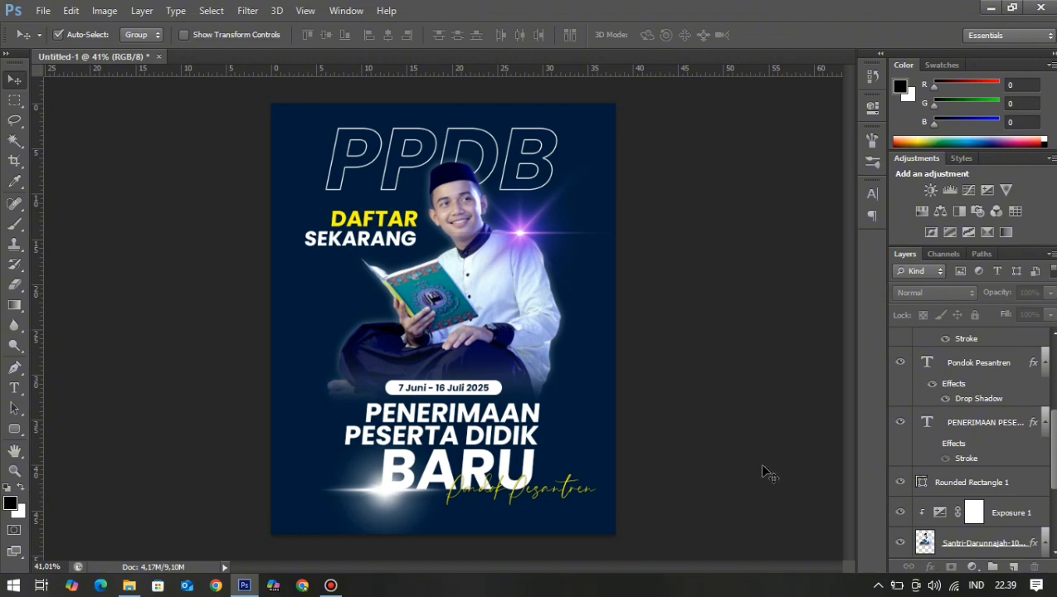
{"action": "right_click", "coordinate": [14, 429]}
{"action": "left_click", "coordinate": [66, 425]}
{"action": "left_click_drag", "start_coordinate": [259, 516], "coordinate": [637, 537]}
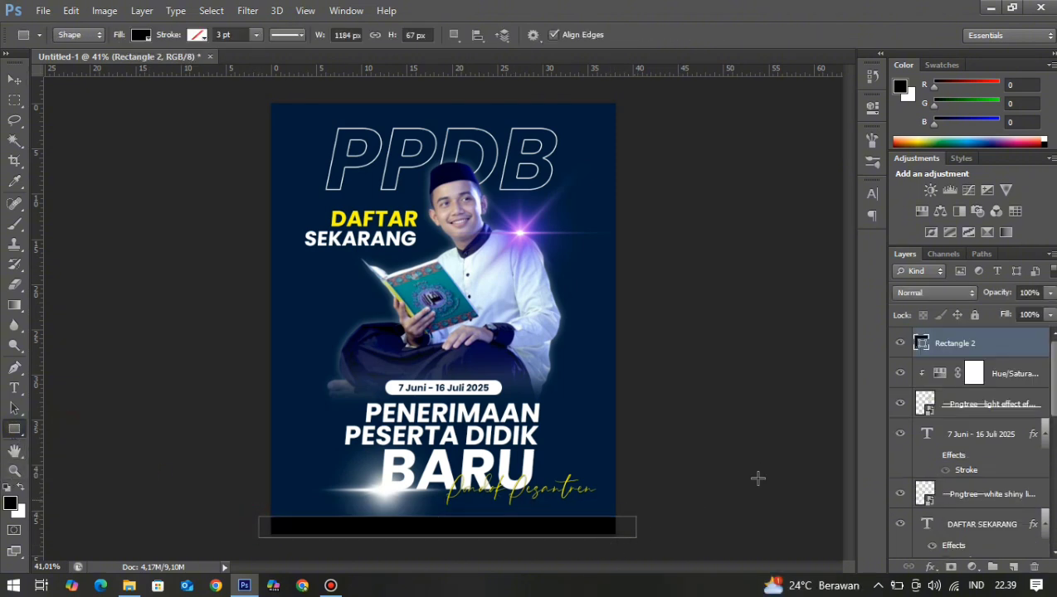
Fill the rectangle at the poster's bottom edge with white (ffffff).
{"action": "double_click", "coordinate": [922, 344]}
{"action": "left_click", "coordinate": [649, 244]}
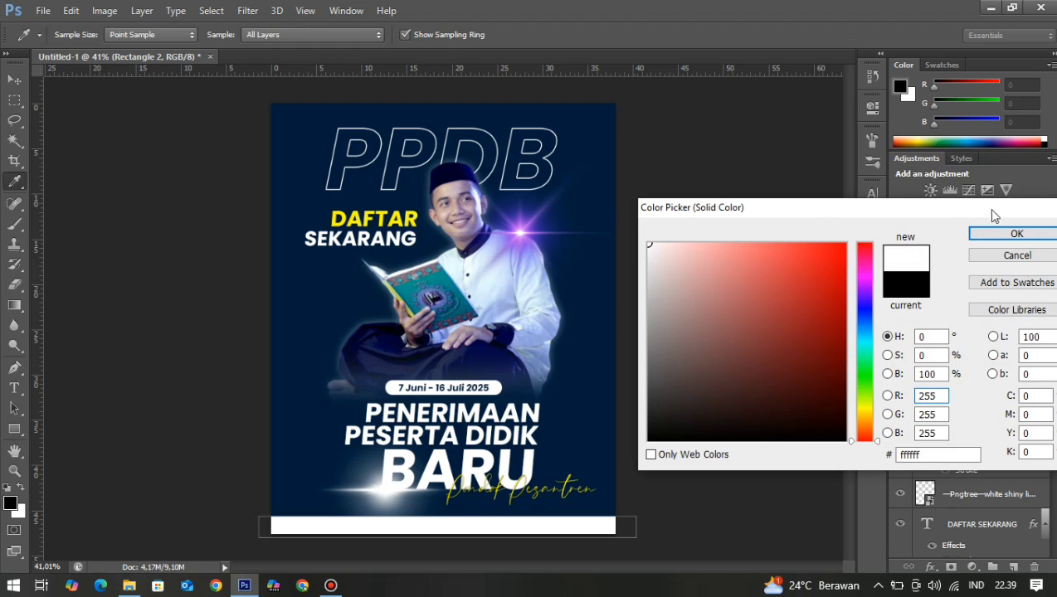
{"action": "left_click", "coordinate": [1002, 233]}
{"action": "key", "text": "v"}
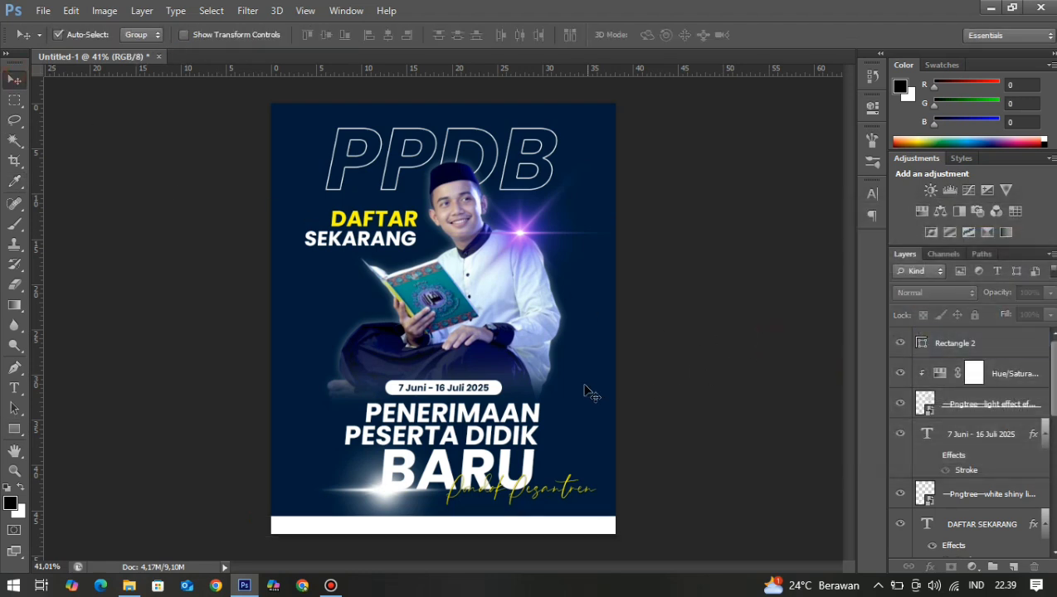
Add a circled Facebook custom shape, 100 by 100 px, near the white footer bar.
{"action": "scroll", "coordinate": [550, 512], "scroll_direction": "up", "scroll_amount": 6}
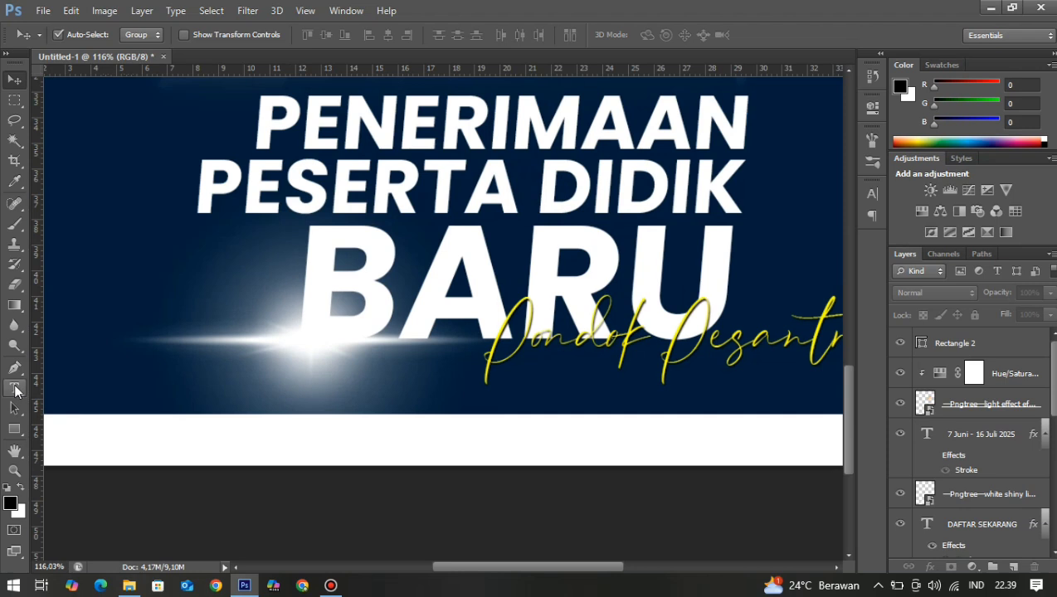
{"action": "left_click_drag", "start_coordinate": [14, 429], "coordinate": [79, 475]}
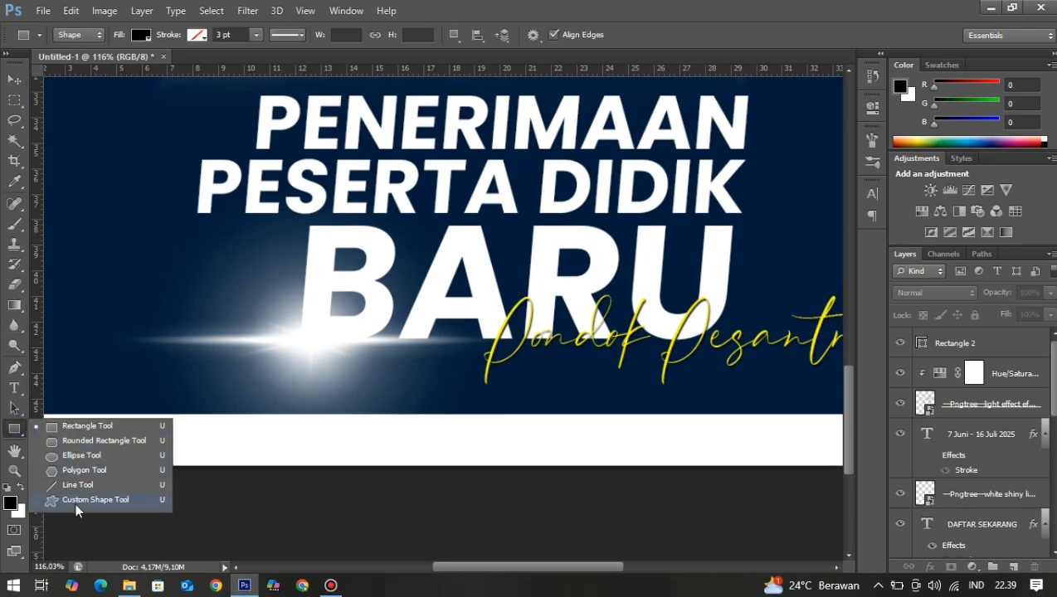
{"action": "left_click", "coordinate": [75, 504]}
{"action": "right_click", "coordinate": [309, 420]}
{"action": "left_click_drag", "start_coordinate": [533, 389], "coordinate": [523, 549]}
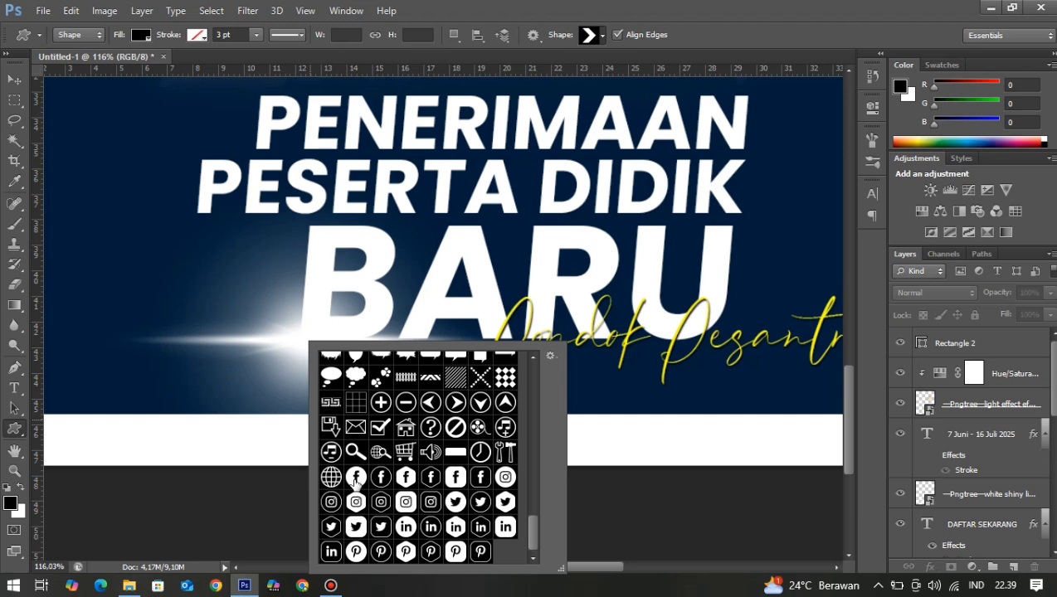
{"action": "left_click", "coordinate": [386, 479]}
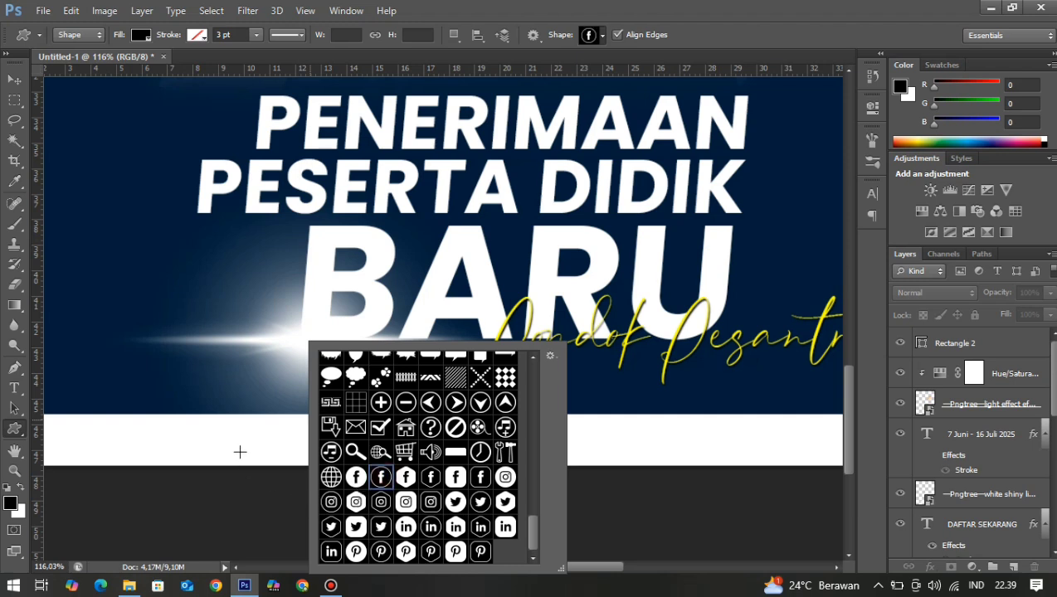
{"action": "left_click", "coordinate": [255, 432]}
{"action": "left_click", "coordinate": [558, 253]}
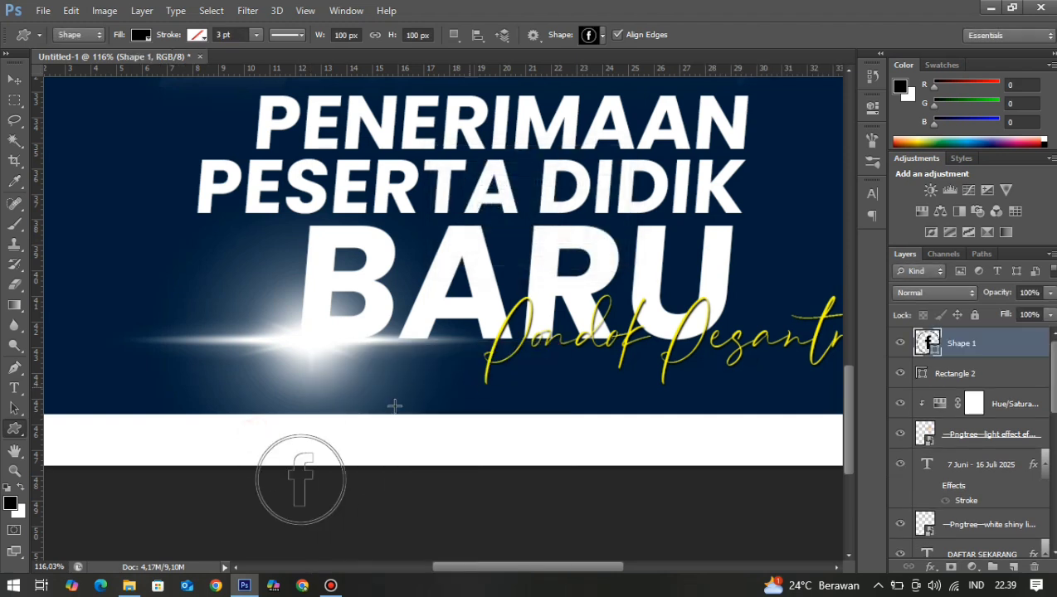
Scale the Facebook icon down to 29% so it fits inside the white footer bar.
{"action": "key", "text": "ctrl+t"}
{"action": "left_click_drag", "start_coordinate": [343, 523], "coordinate": [282, 430]}
{"action": "left_click", "coordinate": [781, 35]}
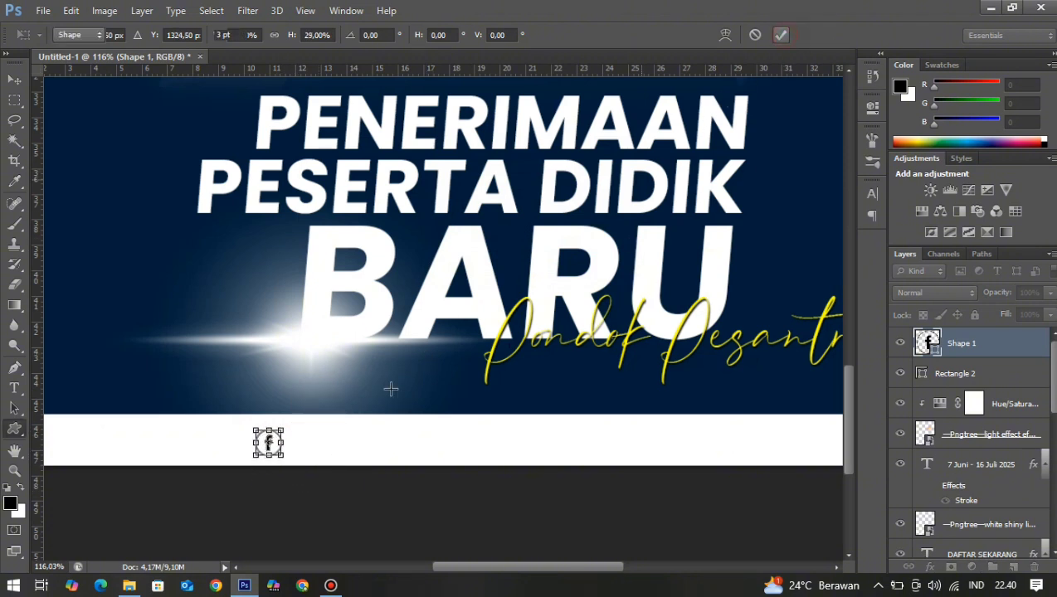
Add a circled Instagram custom shape, 29 by 29 px, to the right of the Facebook icon.
{"action": "right_click", "coordinate": [329, 438]}
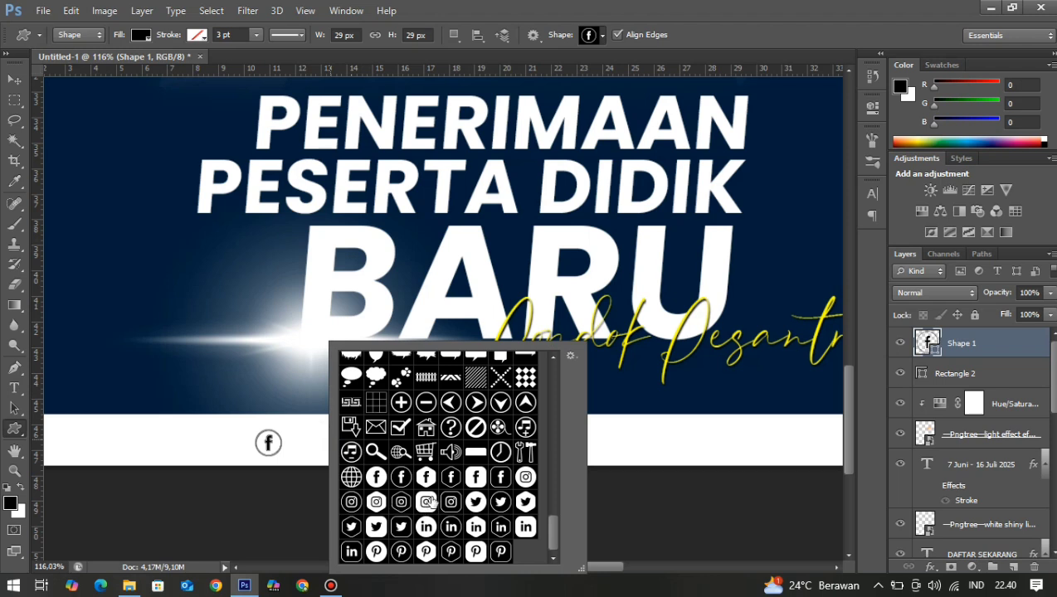
{"action": "left_click", "coordinate": [525, 478]}
{"action": "left_click", "coordinate": [357, 505]}
{"action": "left_click", "coordinate": [312, 435]}
{"action": "key", "text": "Return"}
Add a circled Twitter custom shape, 29 by 29 px, to the right of the Instagram icon.
{"action": "right_click", "coordinate": [432, 436]}
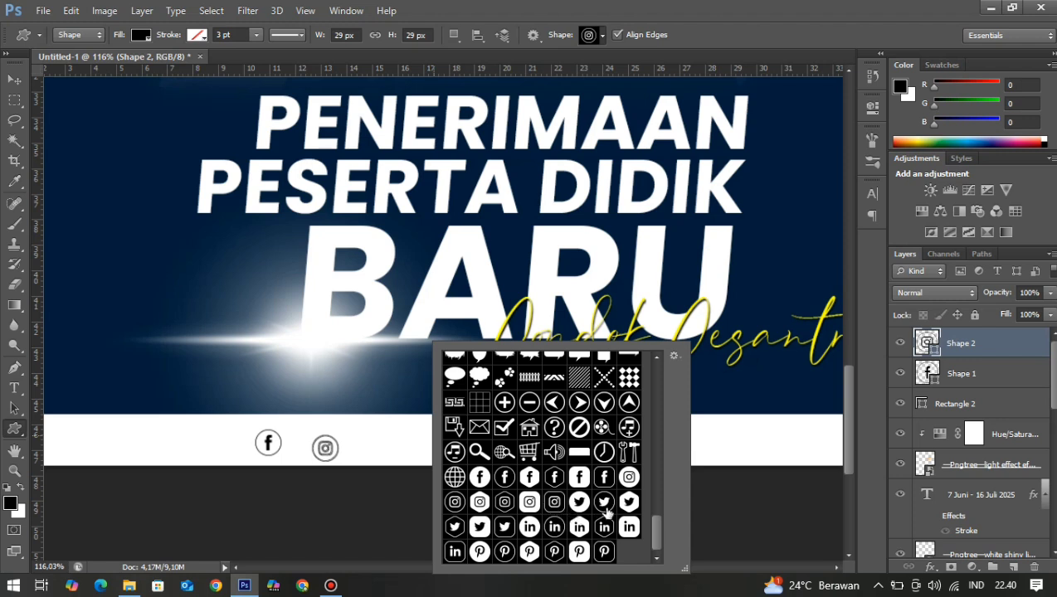
{"action": "left_click", "coordinate": [579, 503]}
{"action": "left_click", "coordinate": [378, 429]}
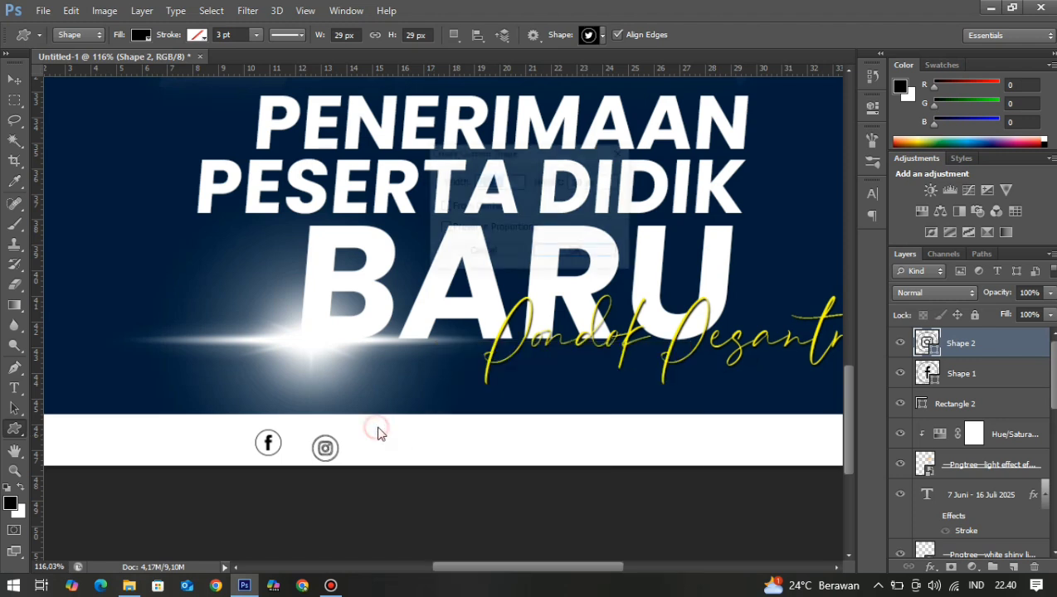
{"action": "left_click", "coordinate": [562, 266]}
Add a circled LinkedIn custom shape, 29 by 29 px, and move it close beside the Twitter icon.
{"action": "right_click", "coordinate": [520, 427]}
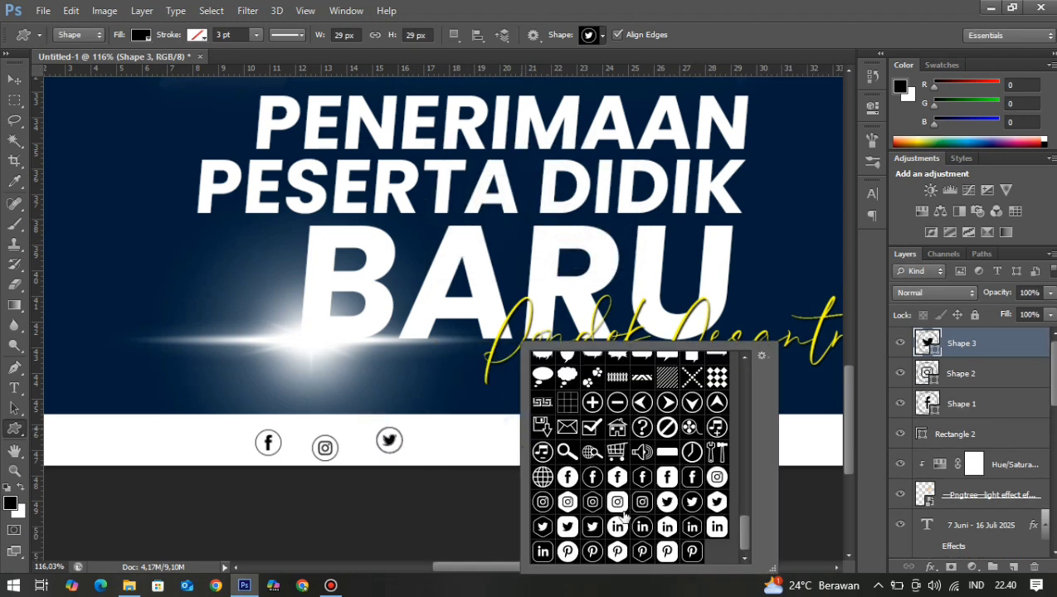
{"action": "left_click", "coordinate": [644, 529]}
{"action": "left_click", "coordinate": [480, 430]}
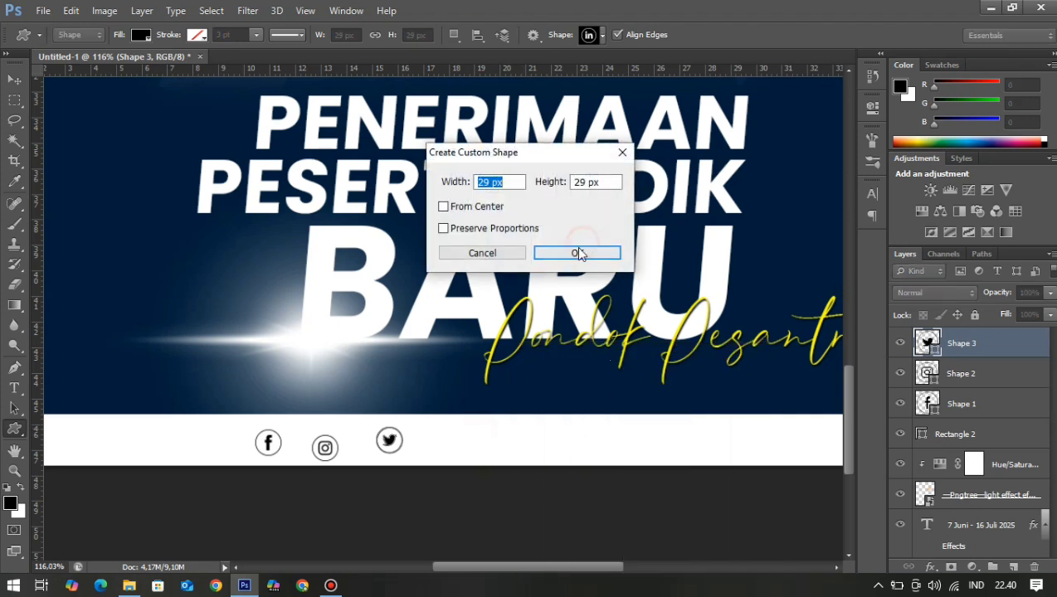
{"action": "left_click", "coordinate": [578, 253]}
{"action": "key", "text": "v"}
{"action": "left_click_drag", "start_coordinate": [493, 446], "coordinate": [421, 442]}
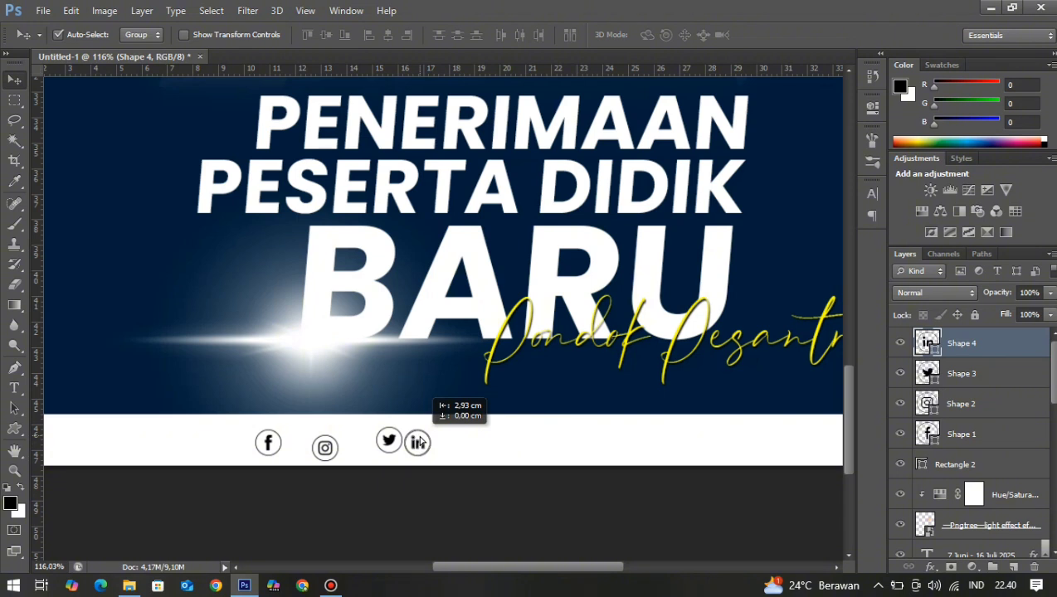
Distribute the four social media icons evenly in a row and align their vertical centers.
{"action": "left_click", "coordinate": [975, 433], "text": "shift"}
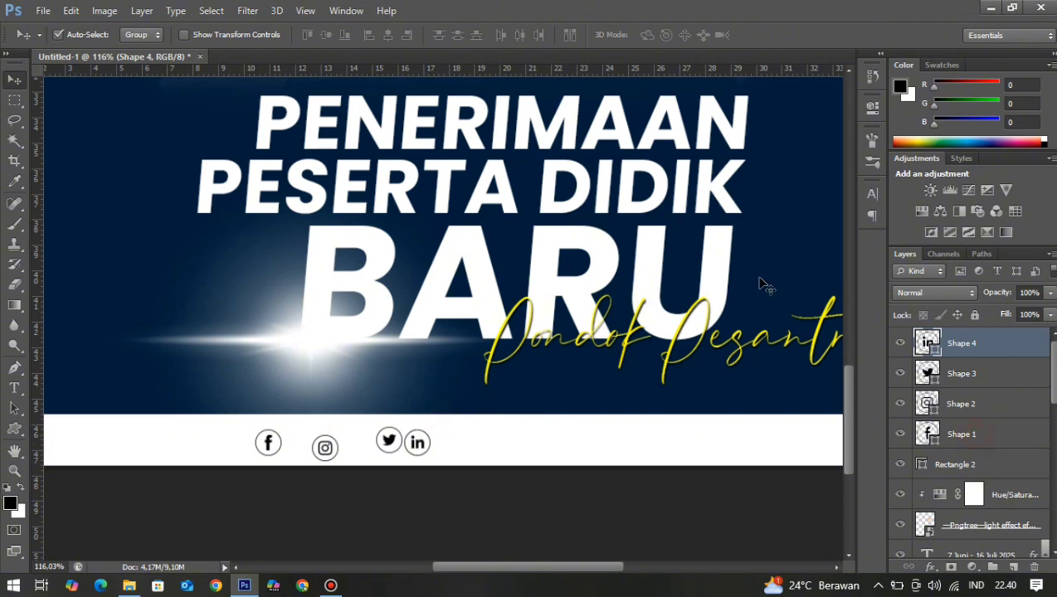
{"action": "left_click", "coordinate": [520, 35]}
{"action": "left_click", "coordinate": [327, 35]}
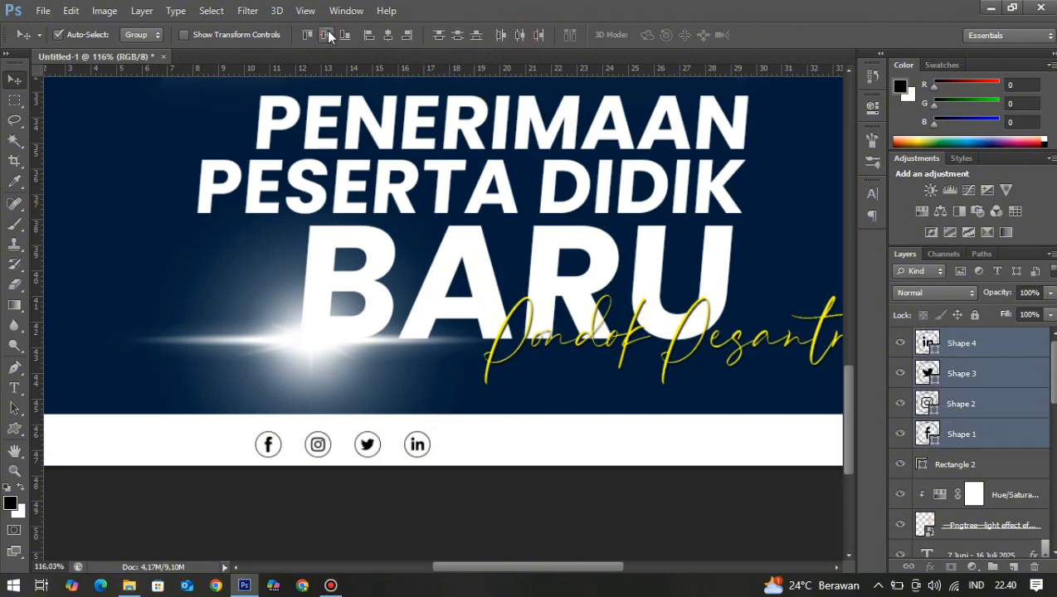
Group the four social media icons and center the group horizontally on the poster.
{"action": "left_click_drag", "start_coordinate": [979, 434], "coordinate": [993, 567]}
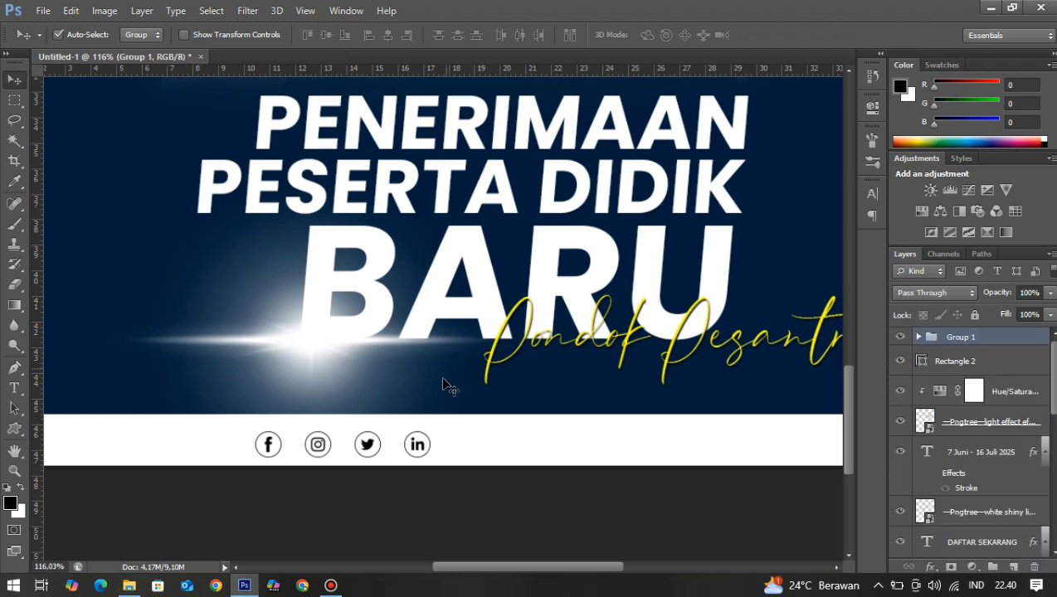
{"action": "left_click", "coordinate": [387, 35]}
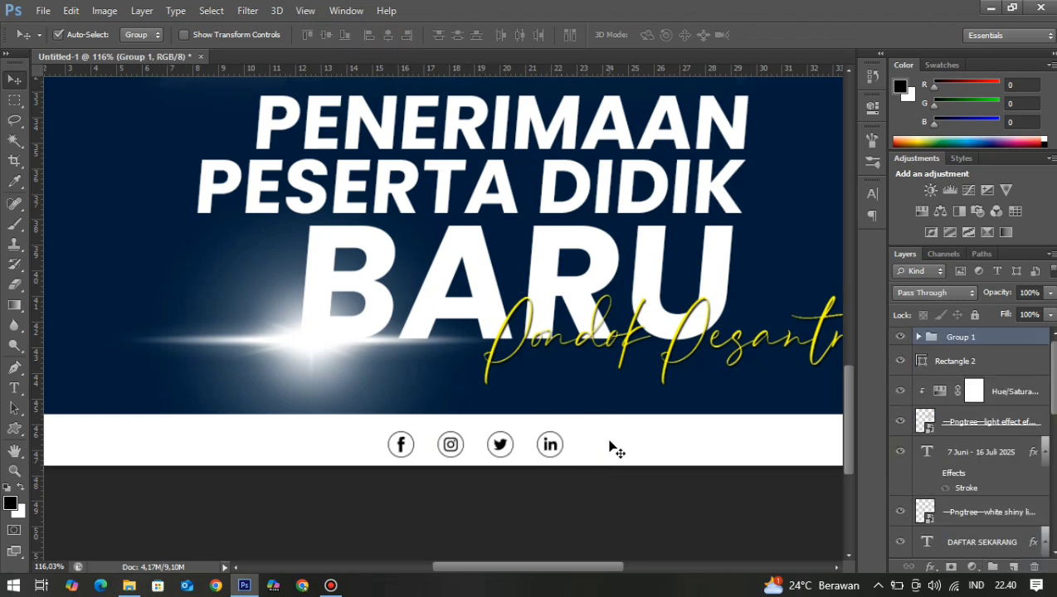
Resize the white footer bar so its lower edge meets the poster's bottom edge.
{"action": "left_click", "coordinate": [610, 443]}
{"action": "key", "text": "ctrl+t"}
{"action": "left_click_drag", "start_coordinate": [487, 474], "coordinate": [487, 466]}
{"action": "left_click", "coordinate": [777, 42]}
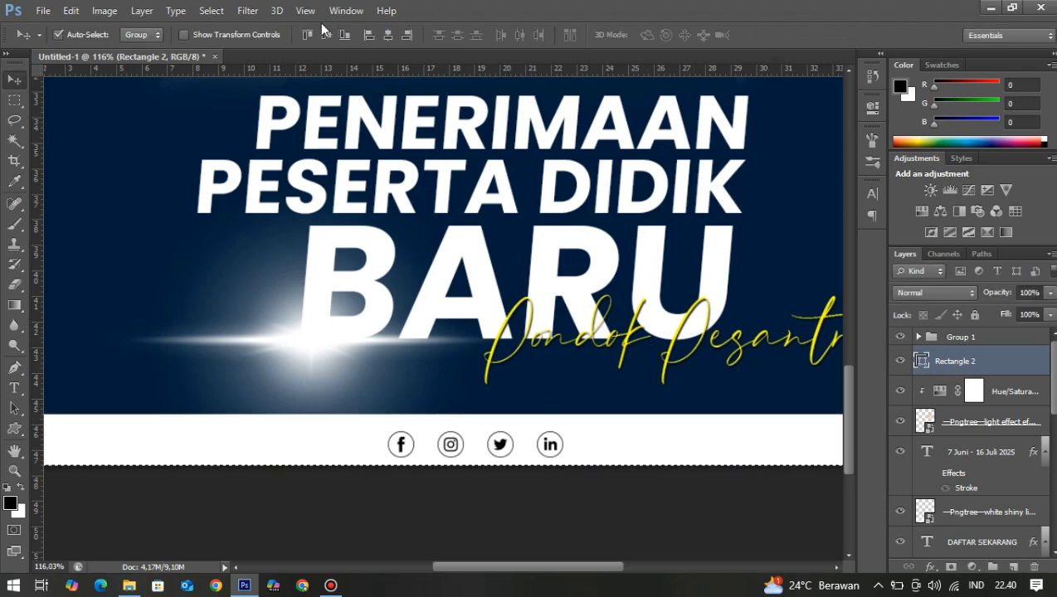
{"action": "left_click", "coordinate": [326, 35]}
{"action": "key", "text": "ctrl+z"}
{"action": "left_click", "coordinate": [573, 513]}
Clear the selection and center the icon group vertically within the white footer bar.
{"action": "key", "text": "ctrl+d"}
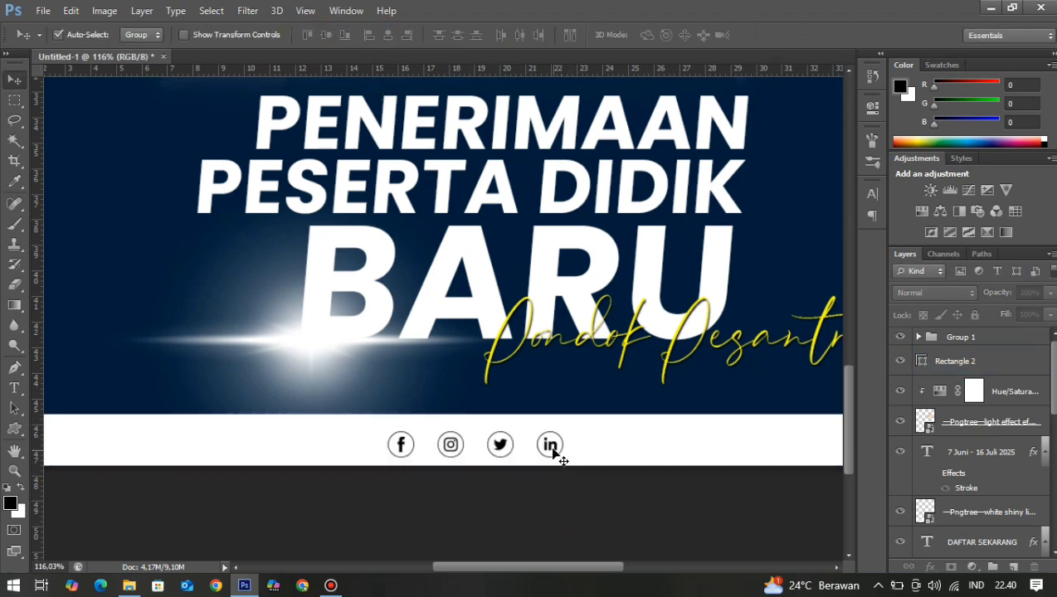
{"action": "left_click", "coordinate": [557, 456]}
{"action": "left_click", "coordinate": [615, 439], "text": "shift"}
{"action": "left_click", "coordinate": [326, 35]}
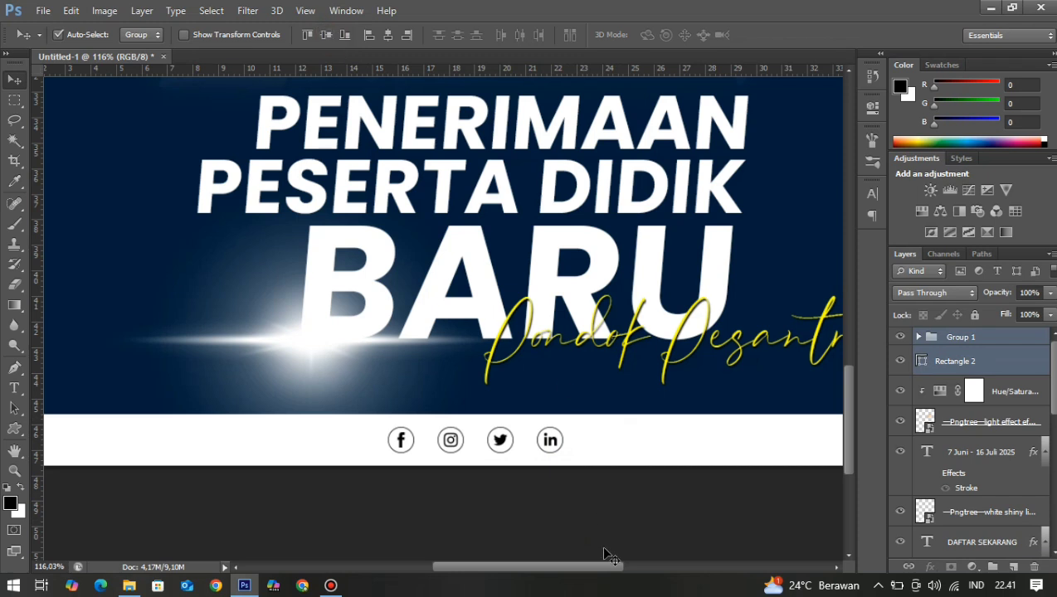
{"action": "left_click", "coordinate": [579, 508]}
Move the icon group to the left end of the white footer bar.
{"action": "scroll", "coordinate": [576, 500], "scroll_direction": "down", "scroll_amount": 8}
{"action": "scroll", "coordinate": [660, 488], "scroll_direction": "right", "scroll_amount": 3}
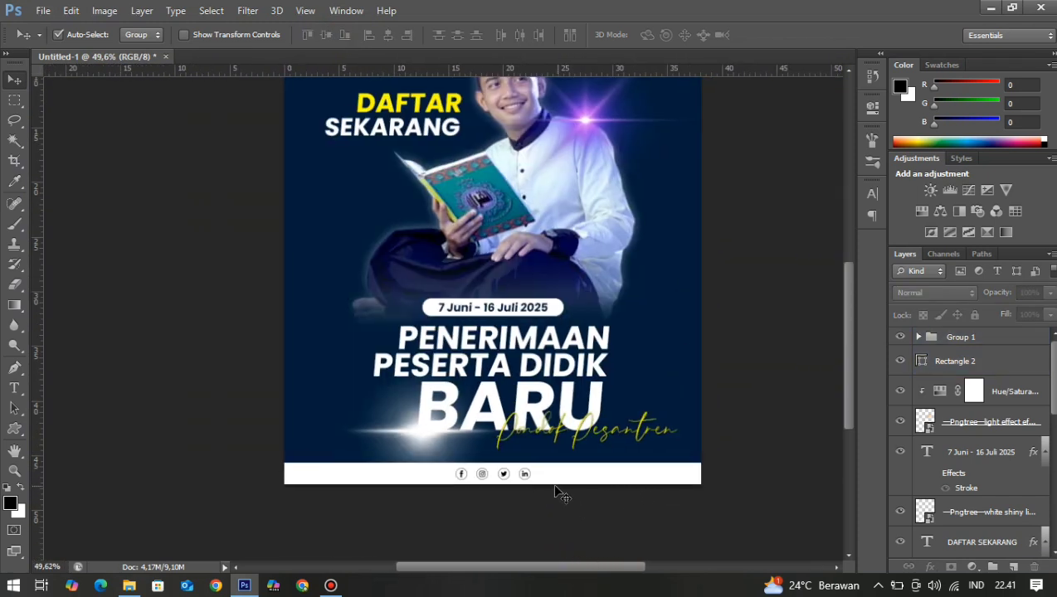
{"action": "scroll", "coordinate": [547, 490], "scroll_direction": "up", "scroll_amount": 3}
{"action": "scroll", "coordinate": [472, 483], "scroll_direction": "left", "scroll_amount": 1}
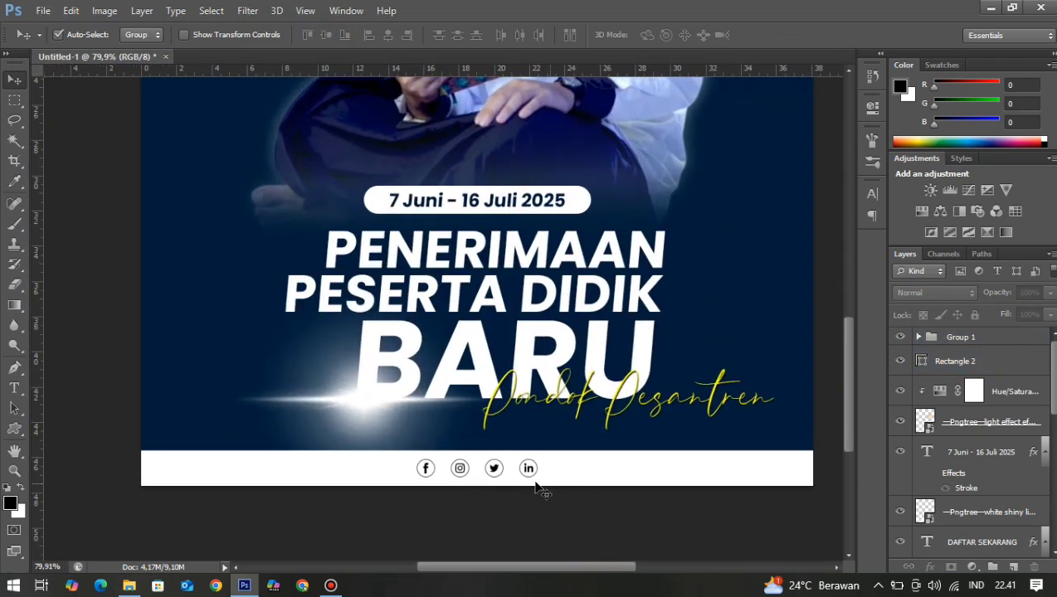
{"action": "left_click_drag", "start_coordinate": [529, 470], "coordinate": [284, 473]}
{"action": "key", "text": "t"}
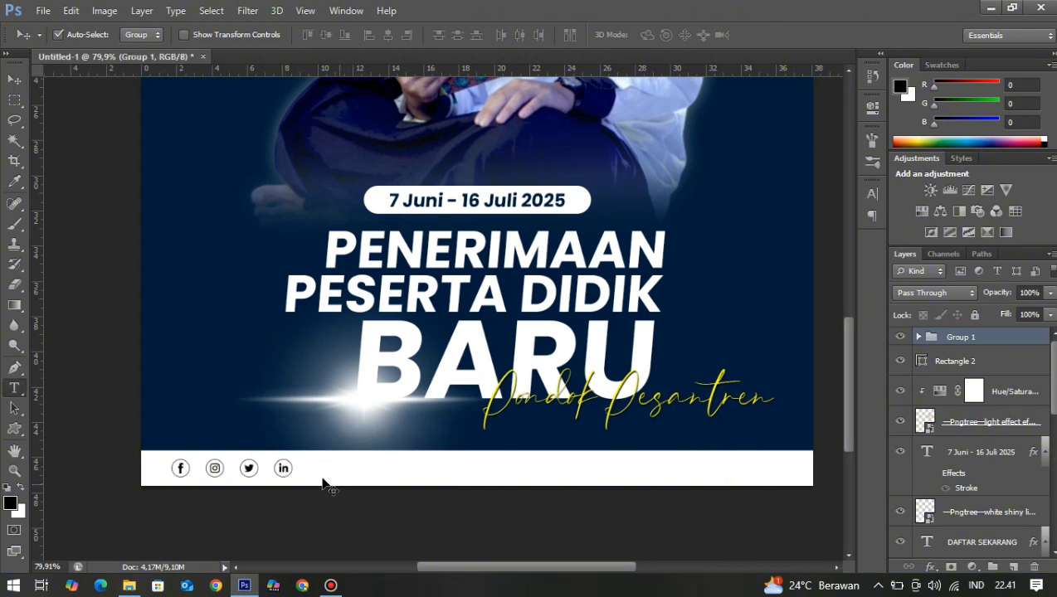
{"action": "left_click", "coordinate": [315, 470]}
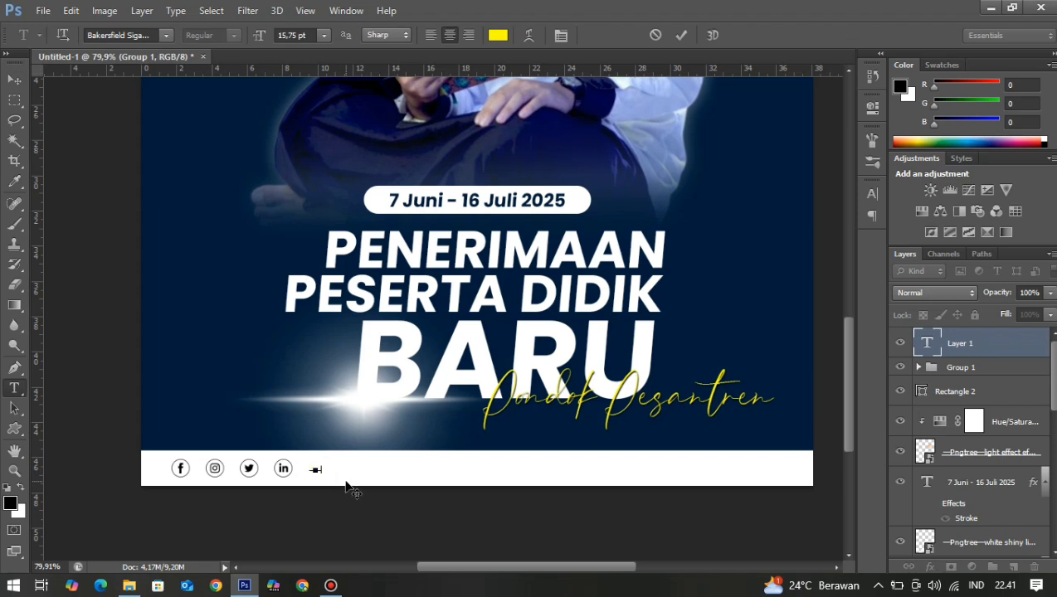
{"action": "key", "text": "ctrl+a"}
{"action": "left_click", "coordinate": [500, 38]}
{"action": "left_click", "coordinate": [232, 310]}
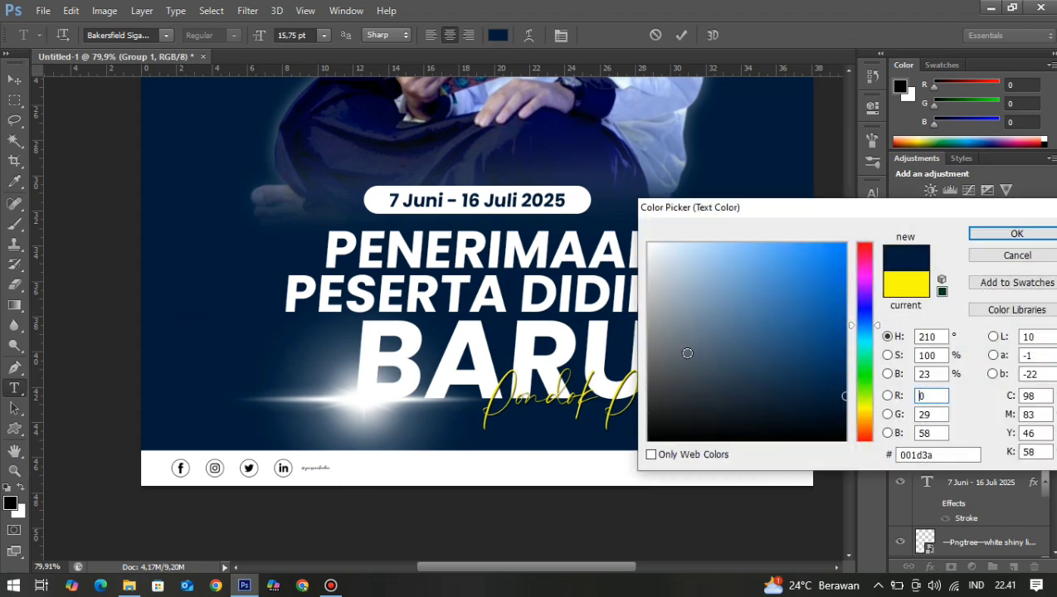
{"action": "left_click", "coordinate": [990, 236]}
{"action": "left_click", "coordinate": [97, 33]}
{"action": "type", "text": "Poppins"}
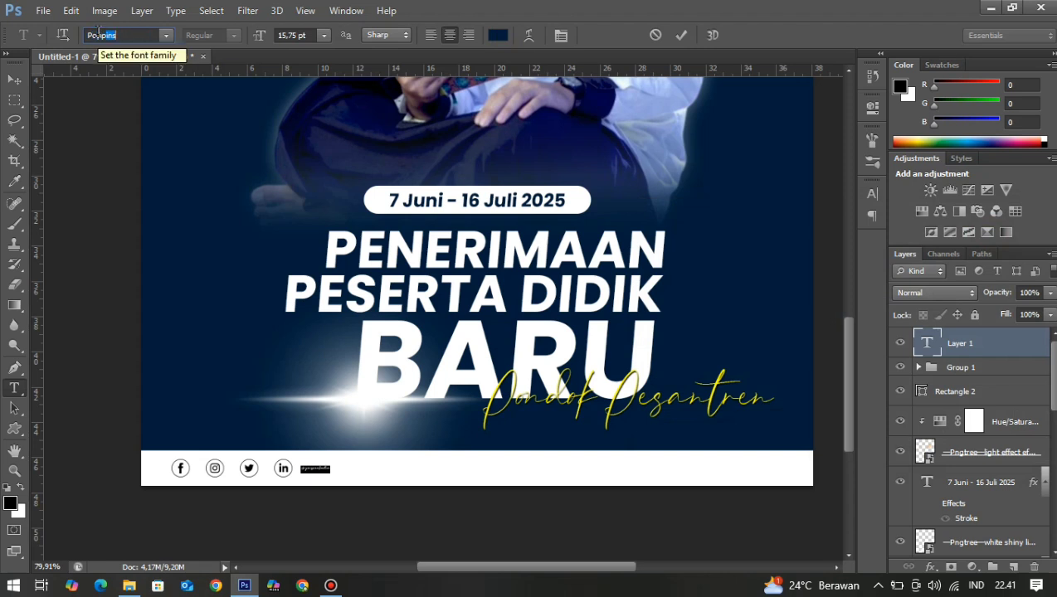
{"action": "key", "text": "Return"}
{"action": "key", "text": "ctrl+Return"}
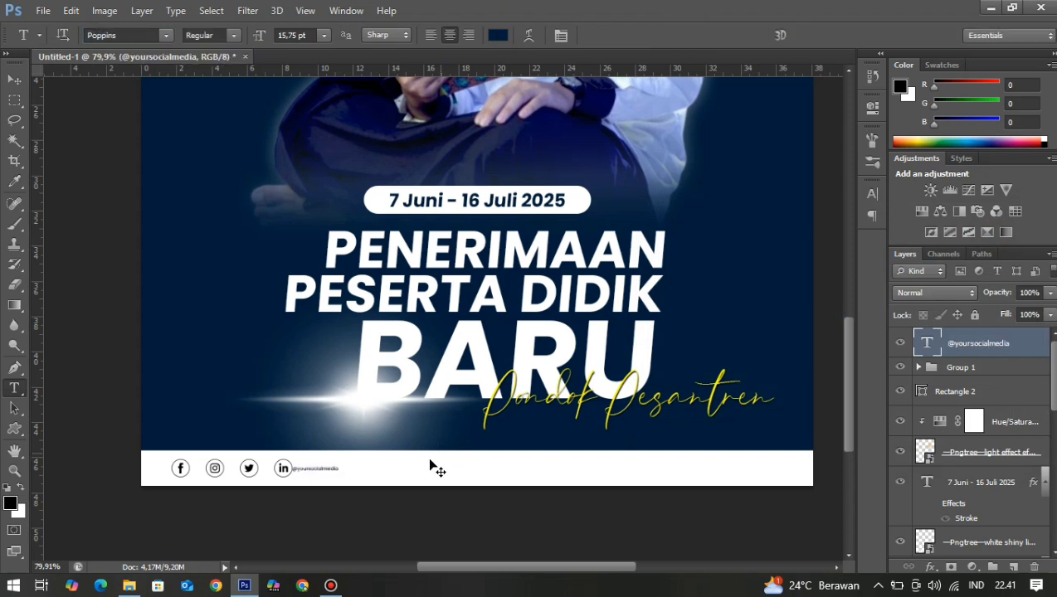
{"action": "key", "text": "ctrl+t"}
{"action": "left_click_drag", "start_coordinate": [344, 461], "coordinate": [438, 454]}
{"action": "left_click", "coordinate": [781, 32]}
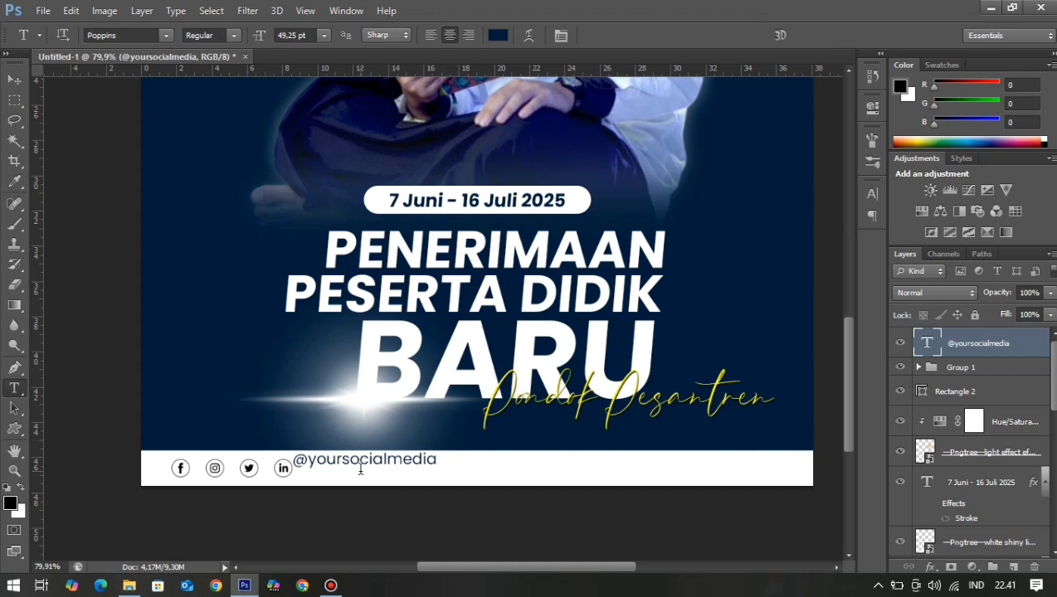
{"action": "key", "text": "v"}
{"action": "left_click_drag", "start_coordinate": [361, 462], "coordinate": [372, 470]}
Expand the social media icon group and select the LinkedIn icon's layer inside it.
{"action": "left_click", "coordinate": [277, 467]}
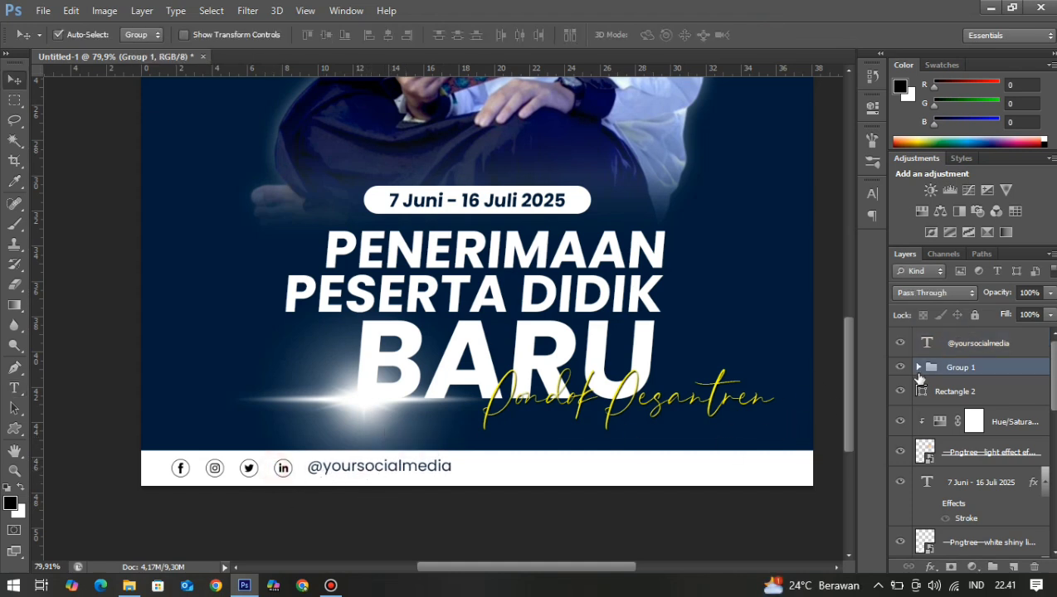
{"action": "left_click", "coordinate": [918, 368]}
{"action": "left_click", "coordinate": [942, 398]}
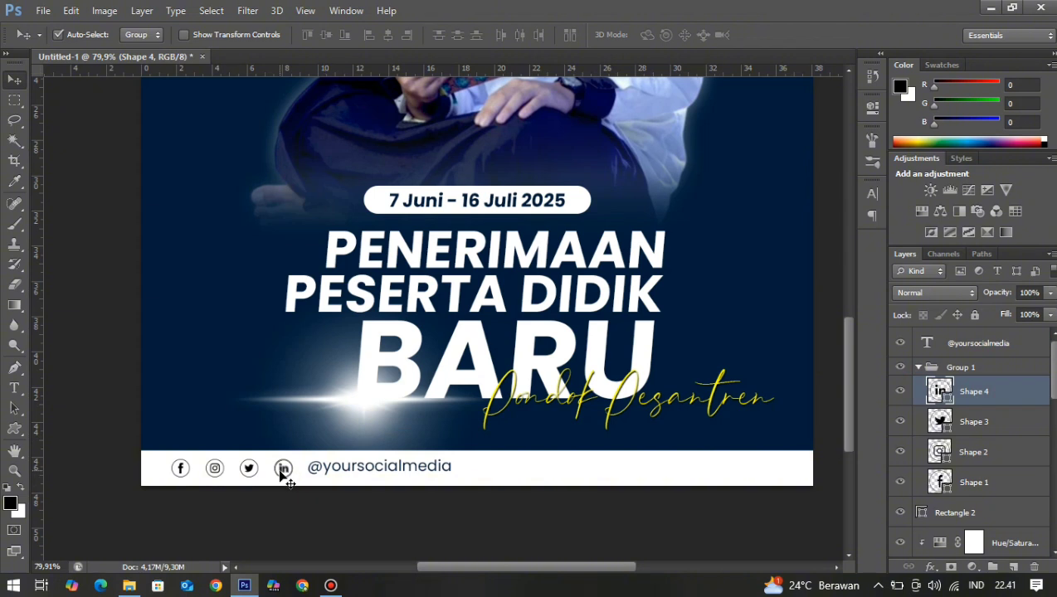
{"action": "scroll", "coordinate": [199, 469], "scroll_direction": "up", "scroll_amount": 3}
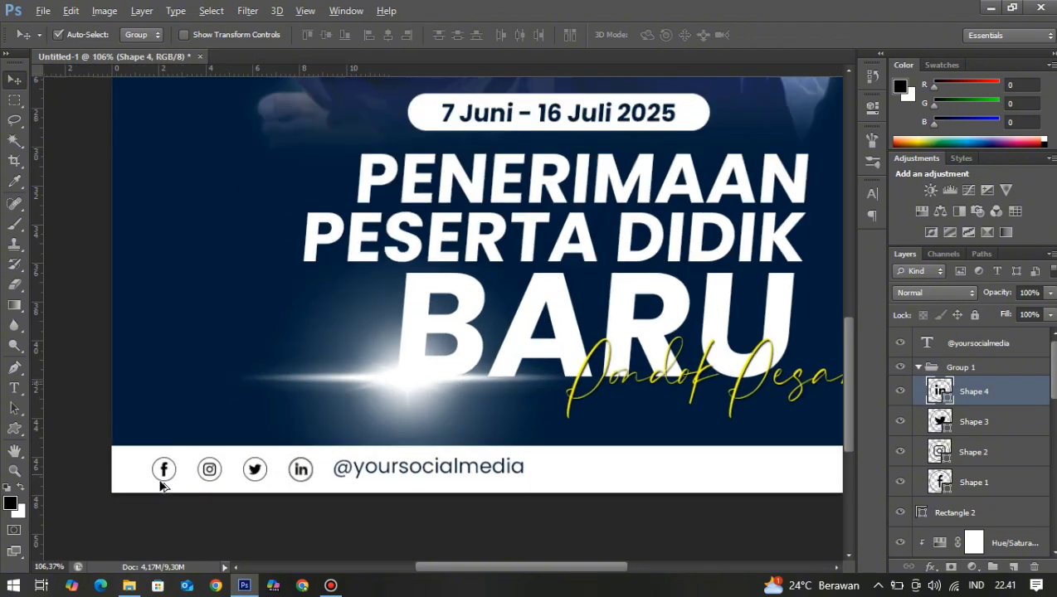